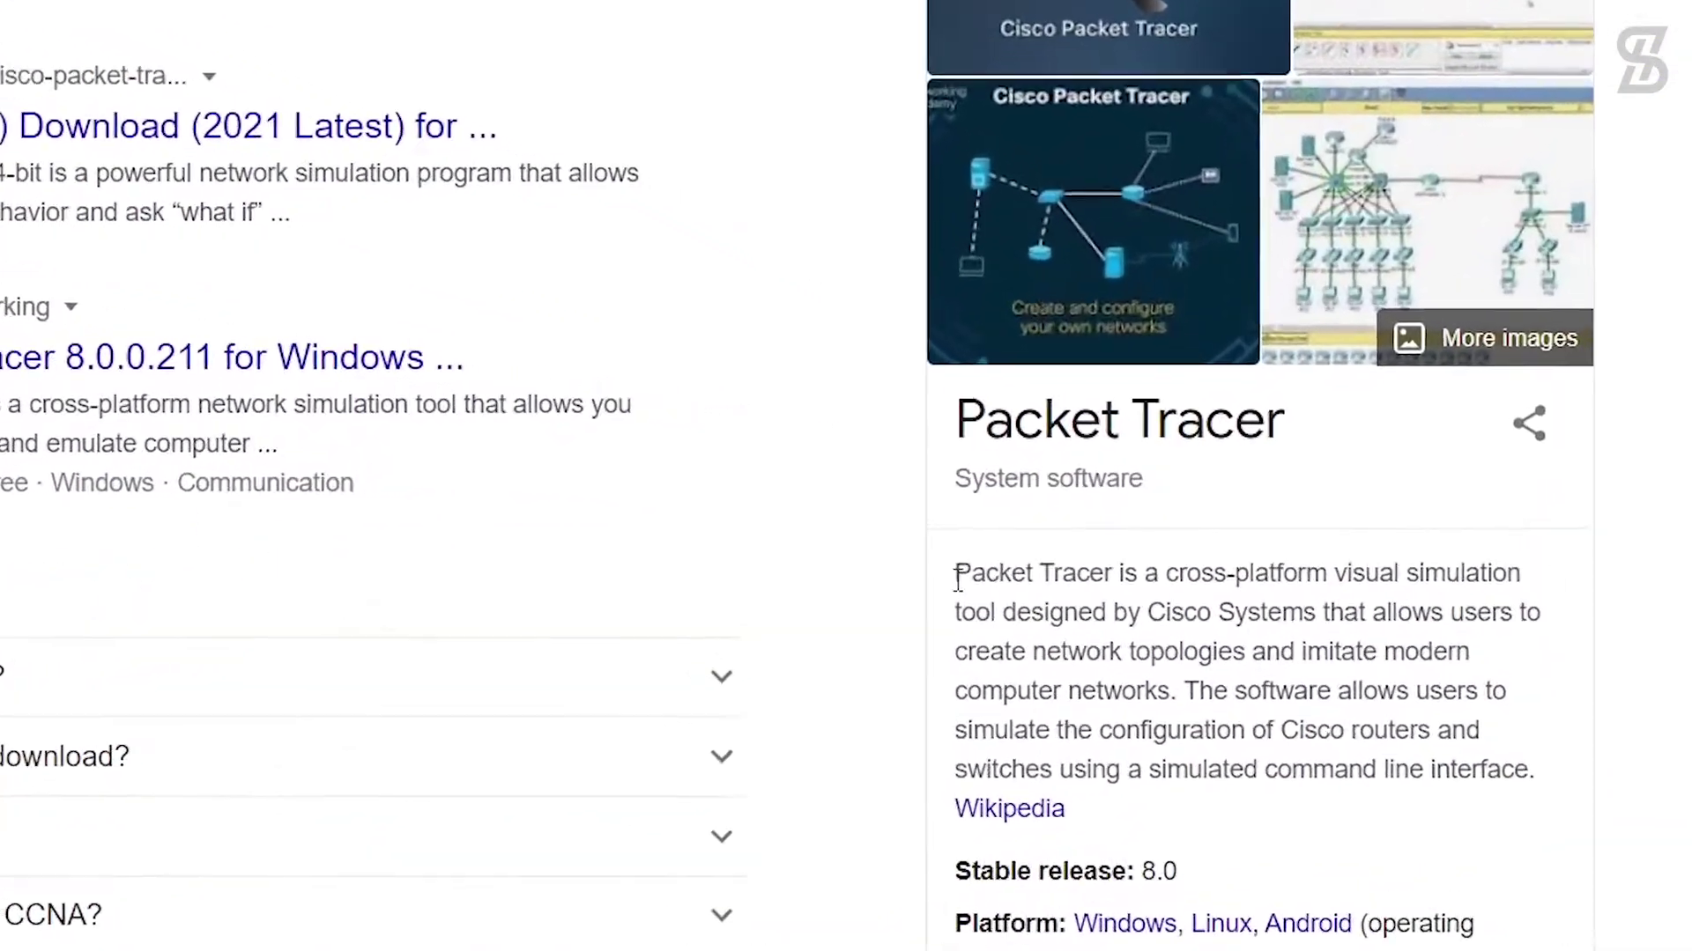
left_click_drag(957, 575, 1571, 590)
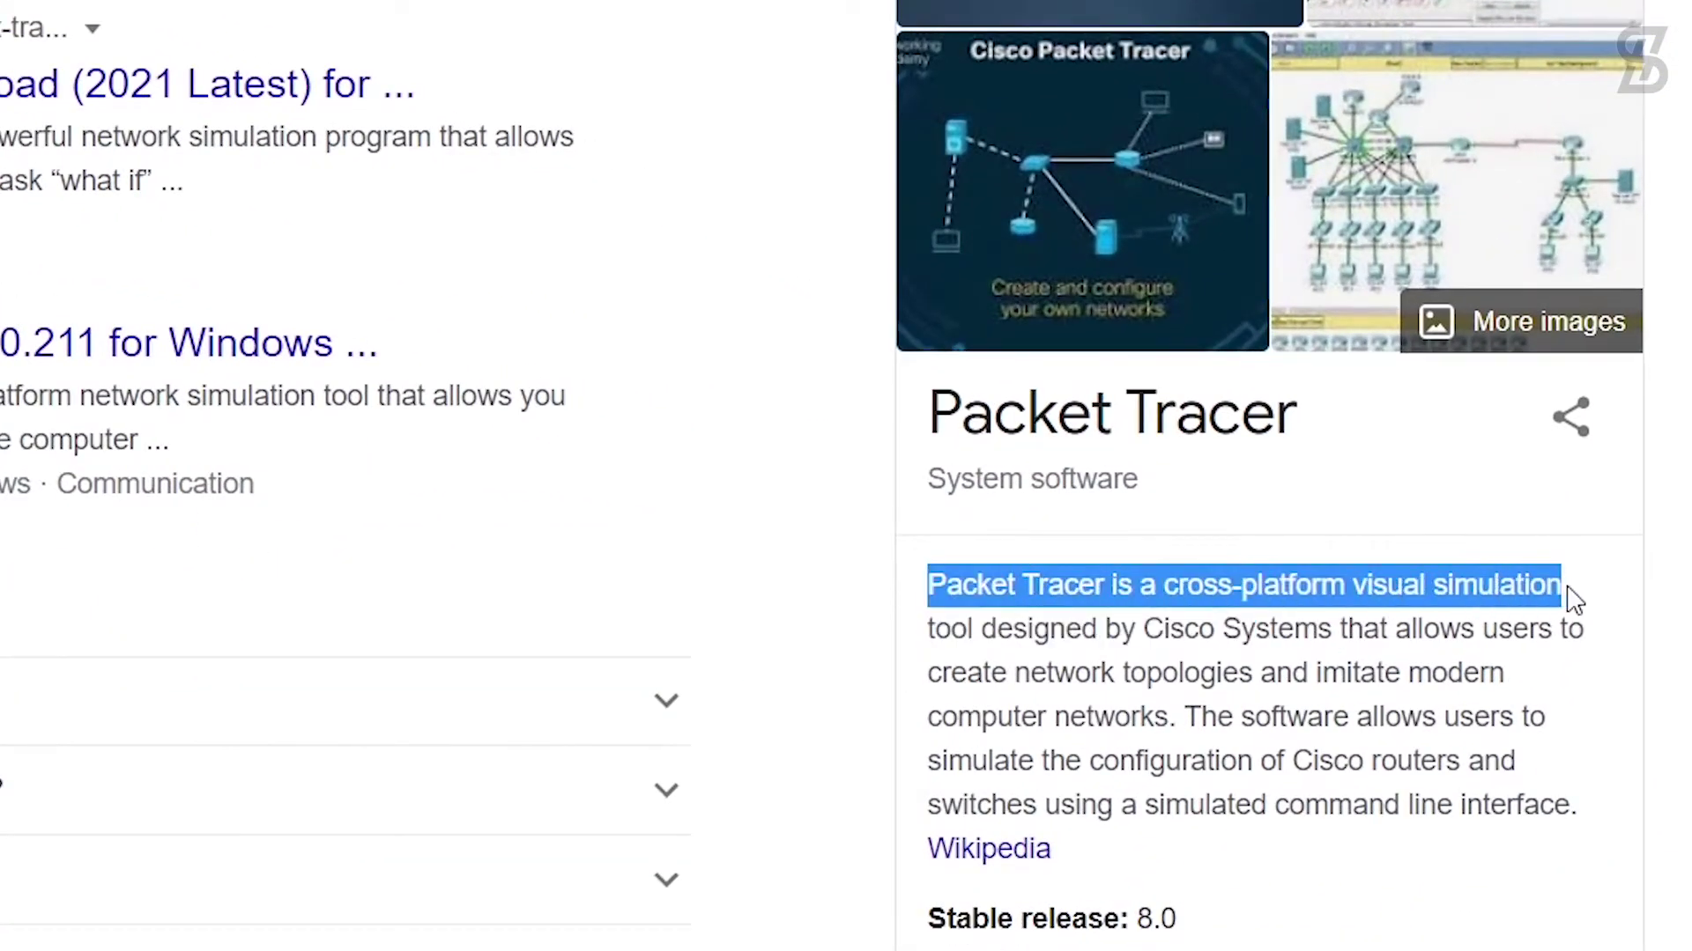
left_click_drag(928, 629, 1612, 647)
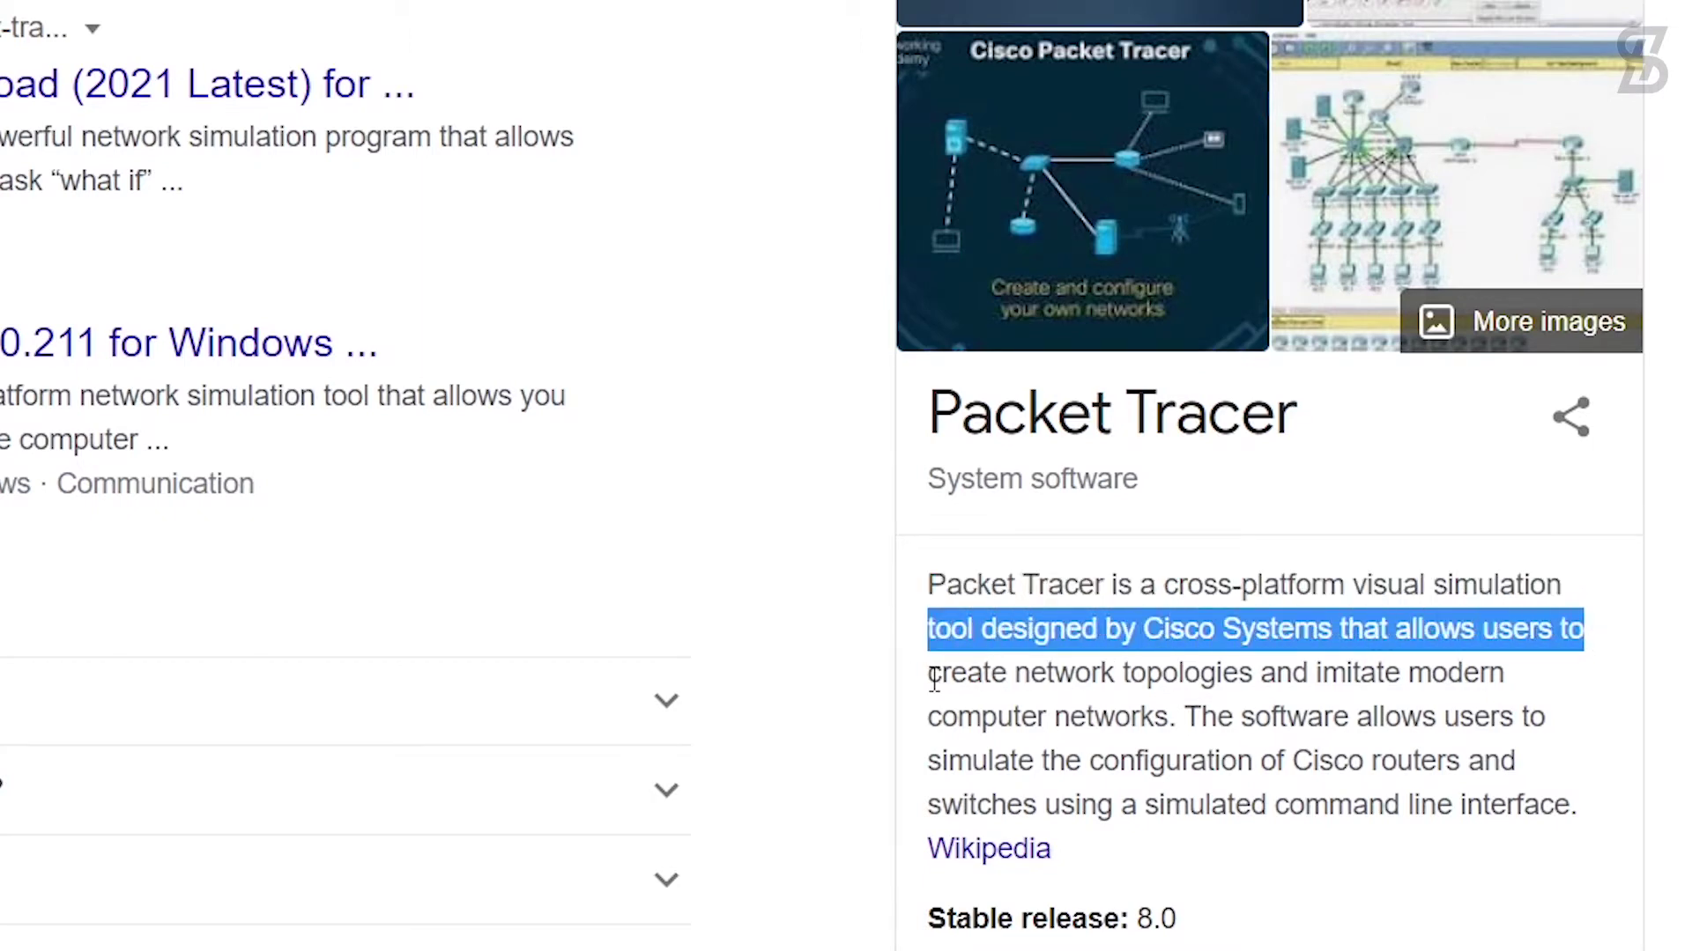
left_click_drag(933, 680, 1524, 696)
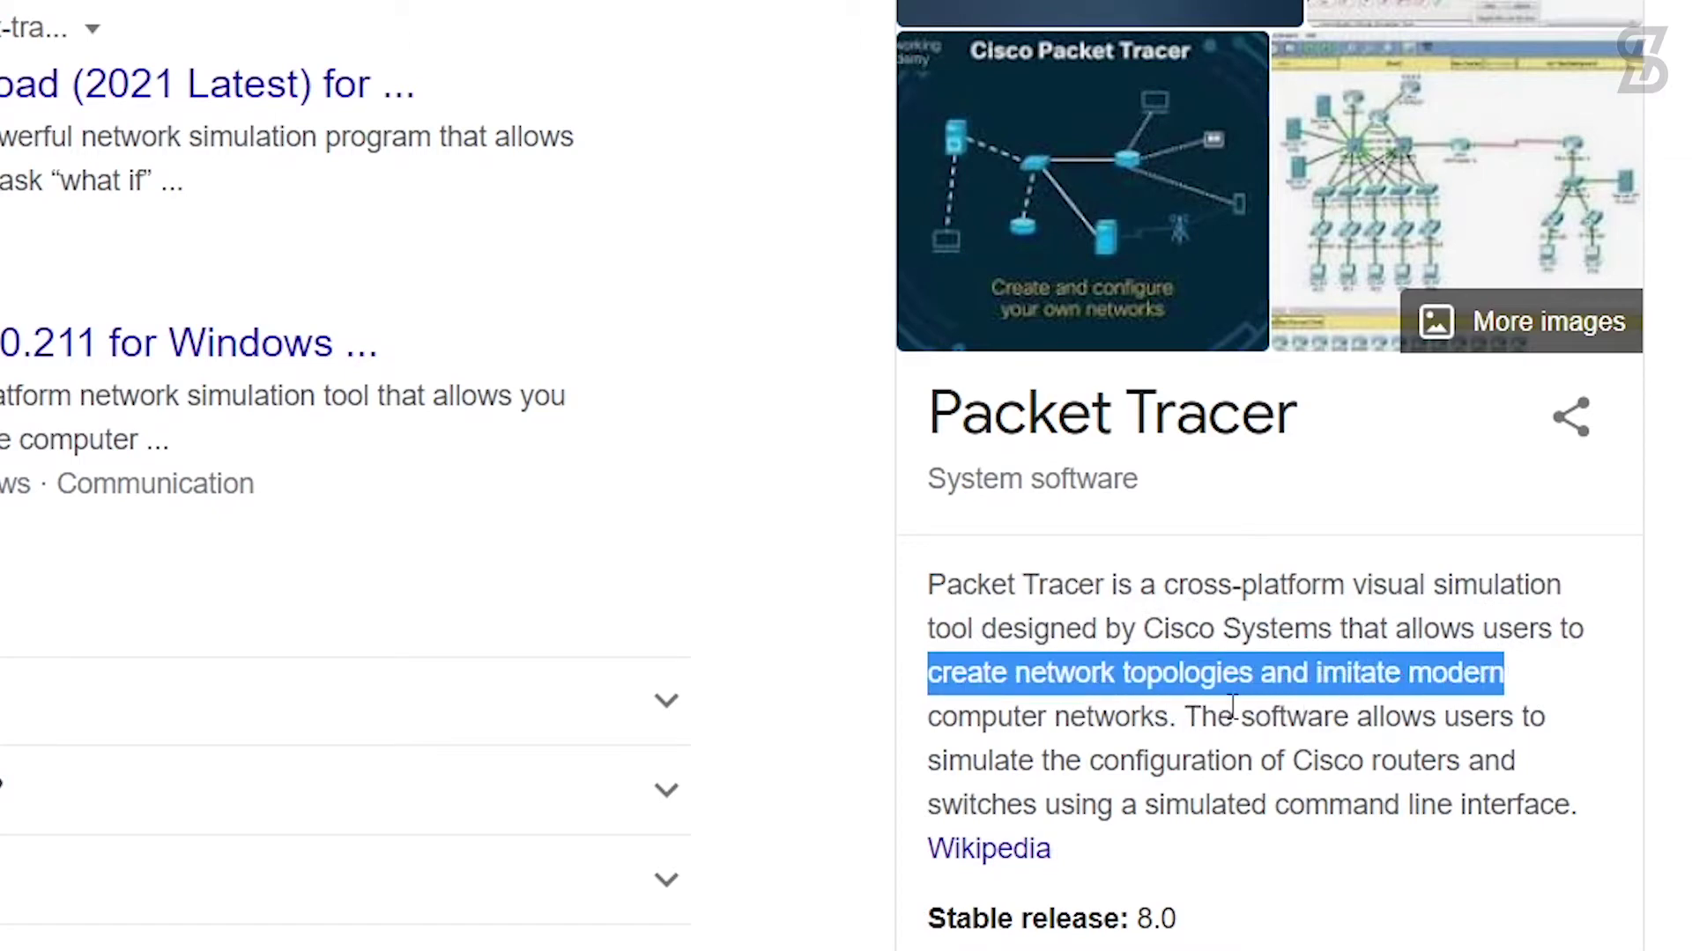
left_click_drag(929, 717, 1546, 719)
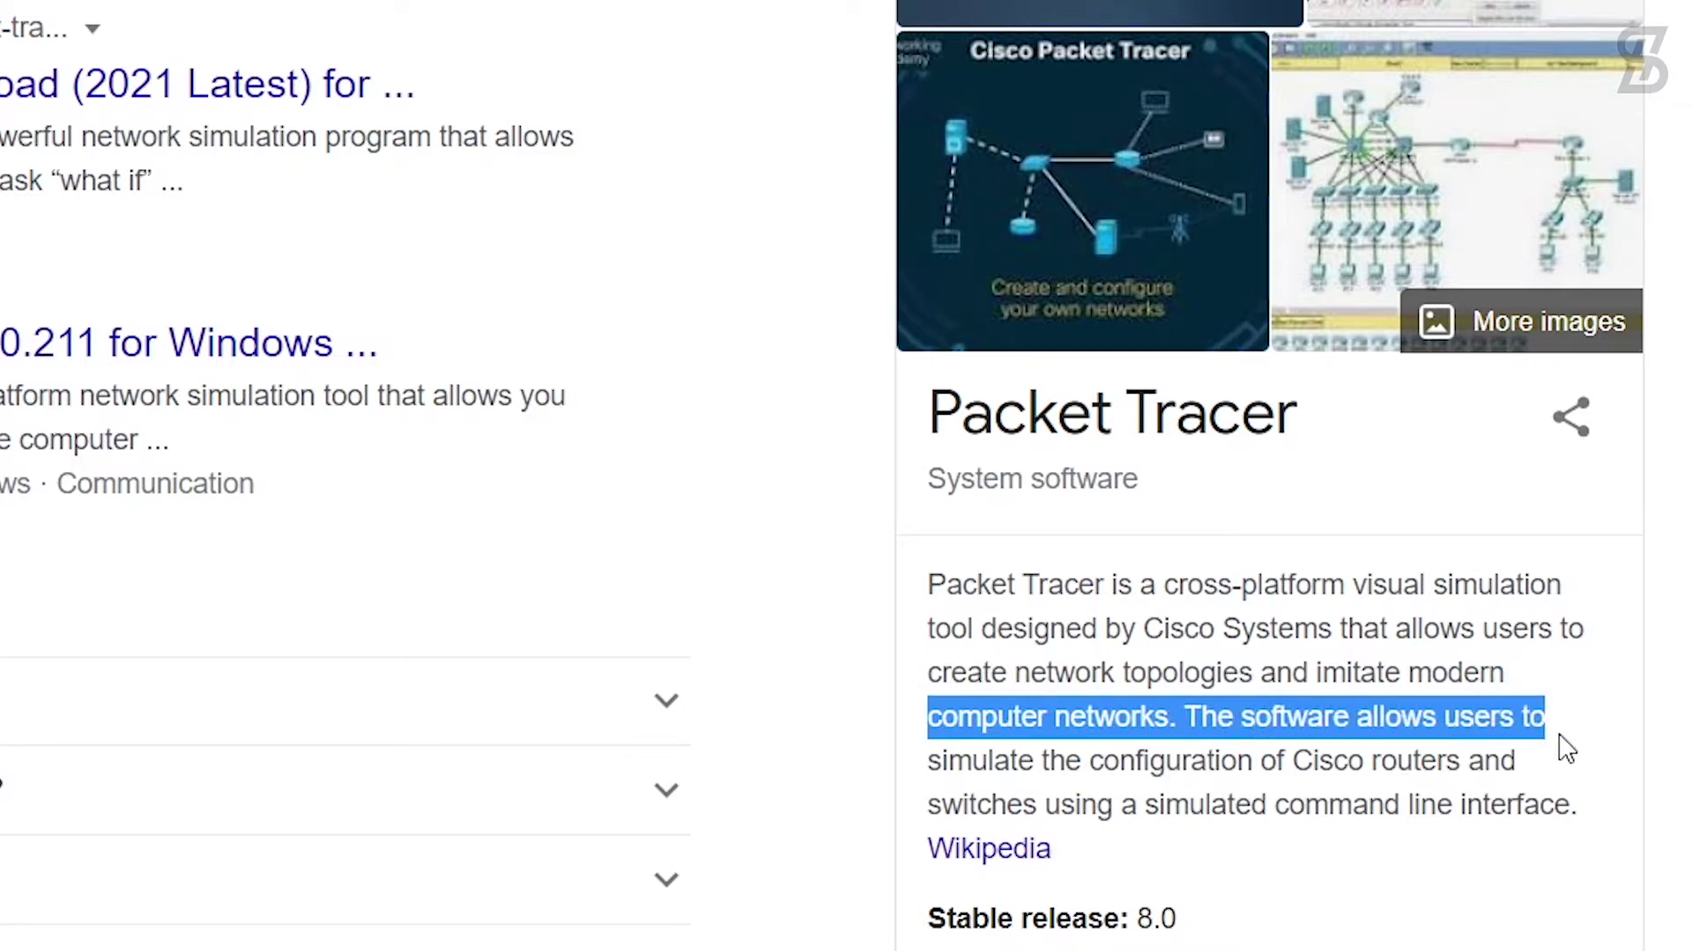
left_click_drag(929, 763, 1551, 783)
left_click_drag(929, 806, 1594, 819)
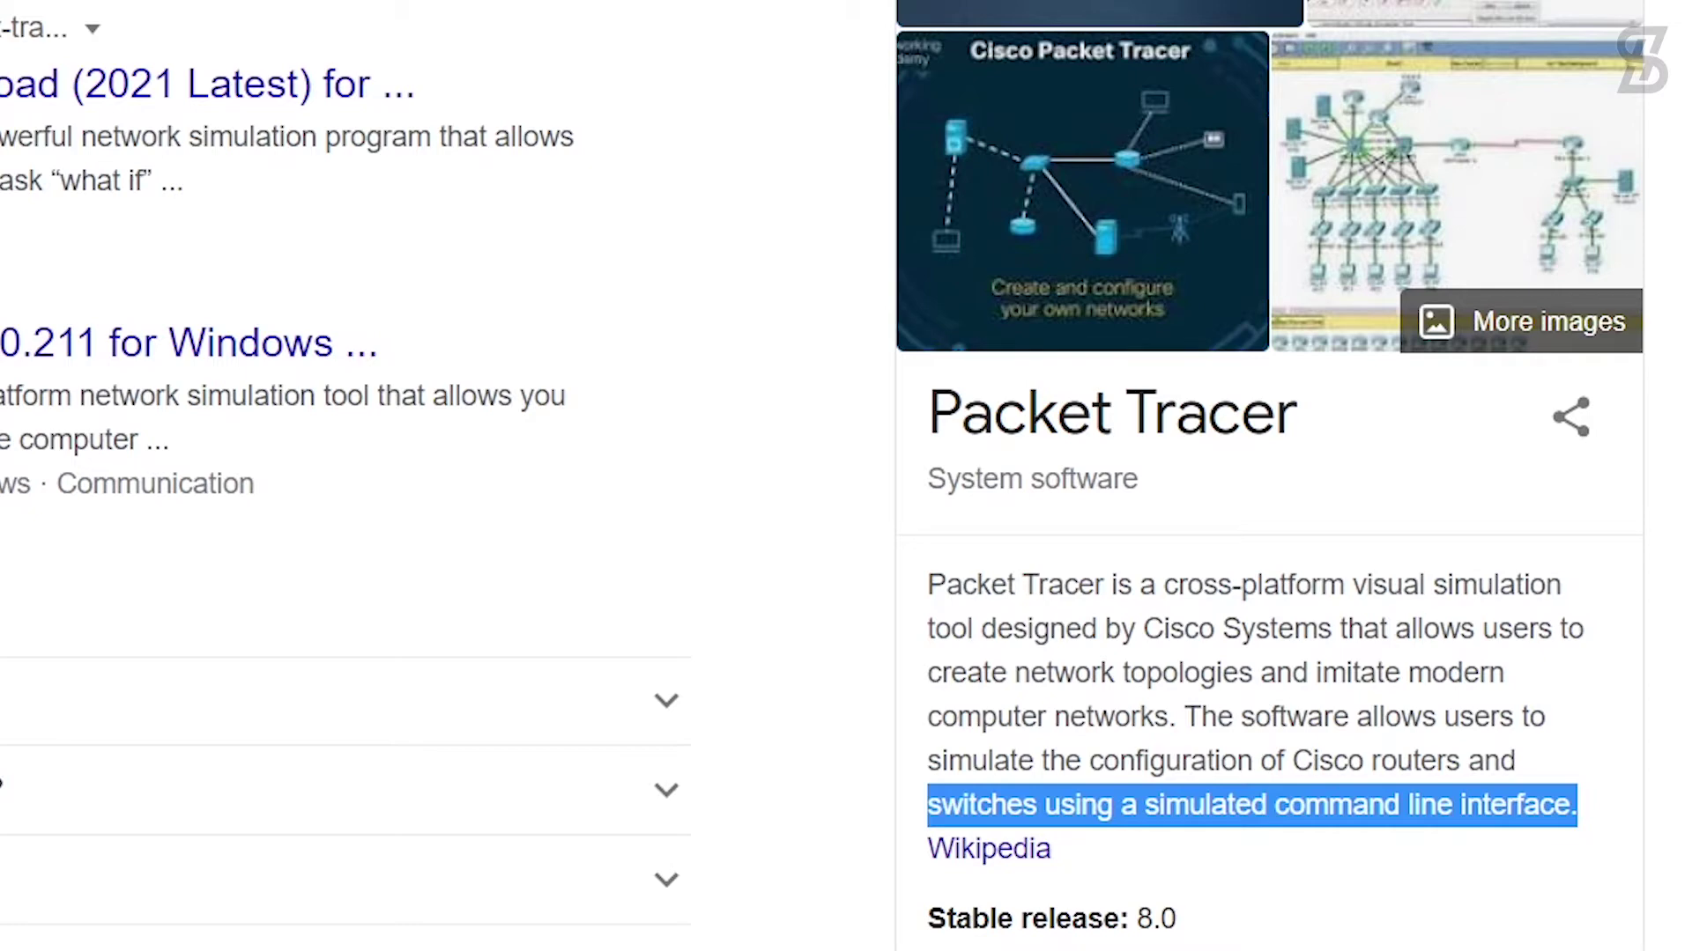
scroll(1269, 616, "down", 2)
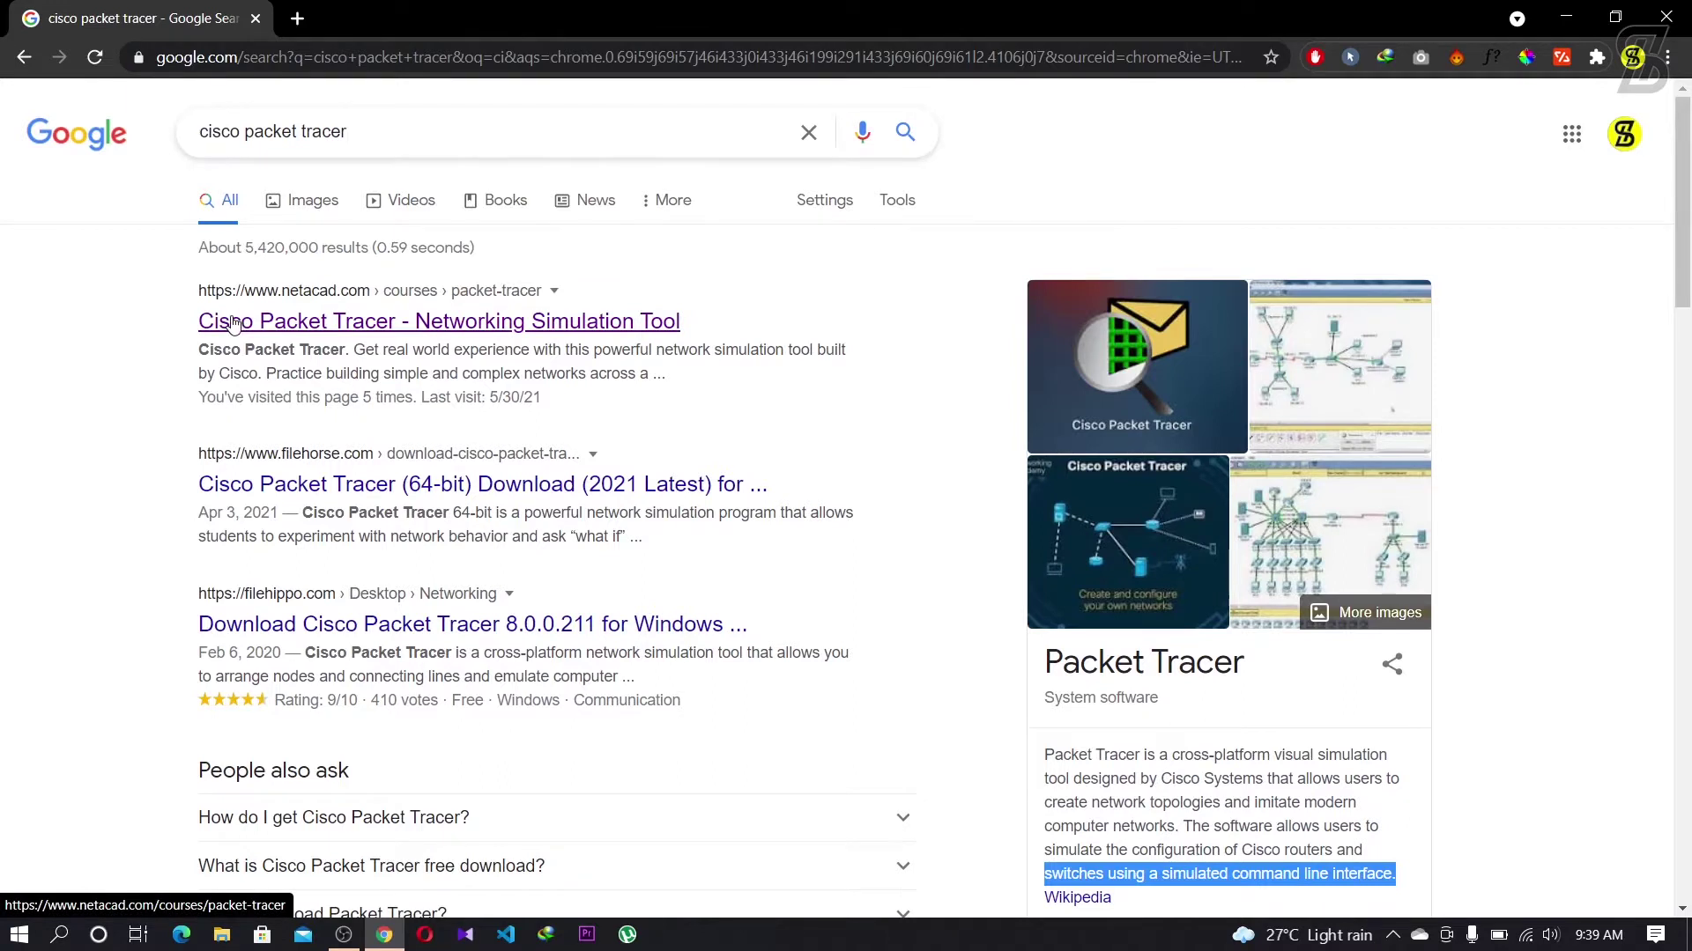
Step: Open the netacad.com Cisco Packet Tracer page and highlight its 'It's Free' heading
left_click(234, 325)
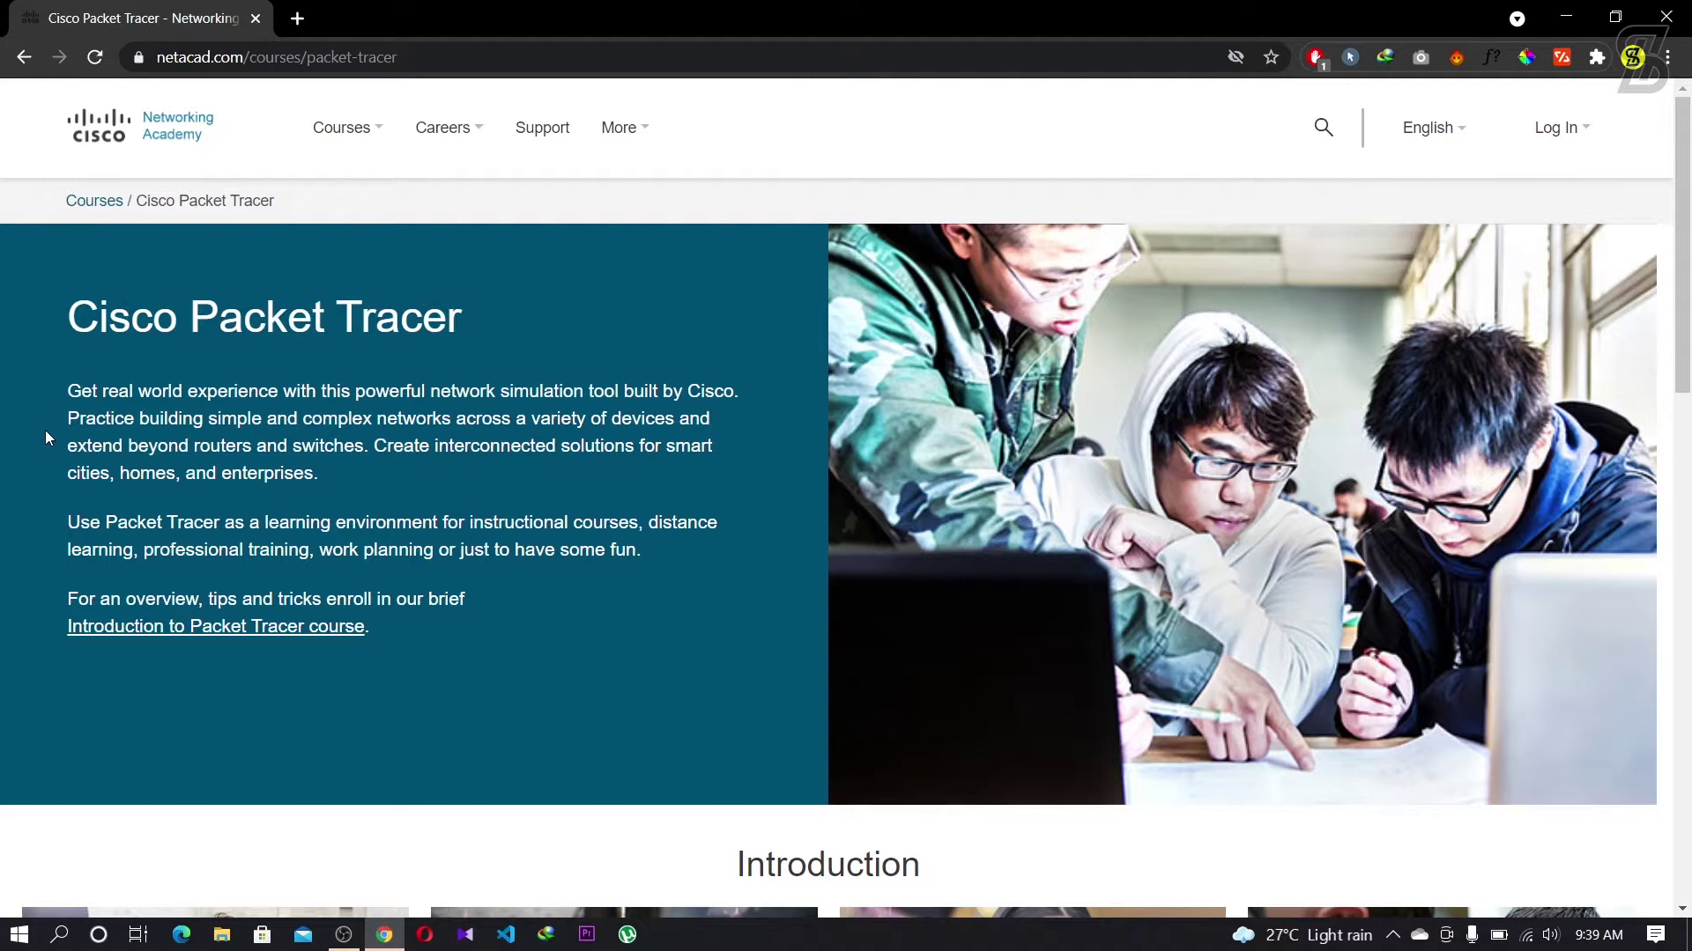
scroll(45, 431, "down", 5)
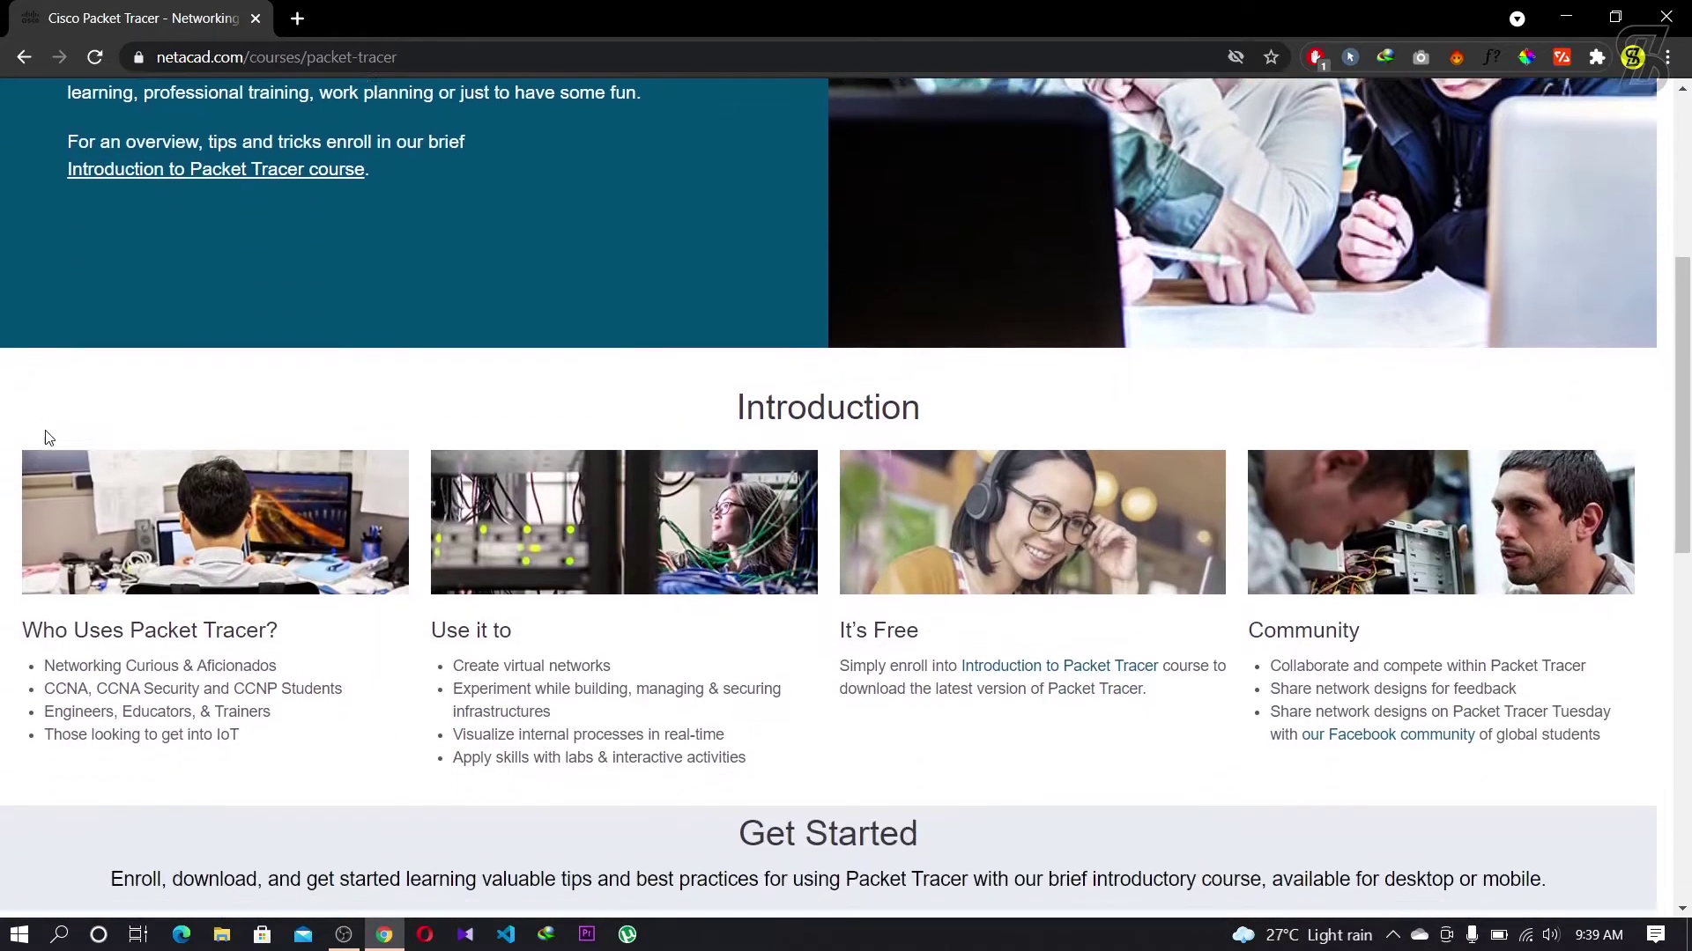
scroll(48, 438, "down", 1)
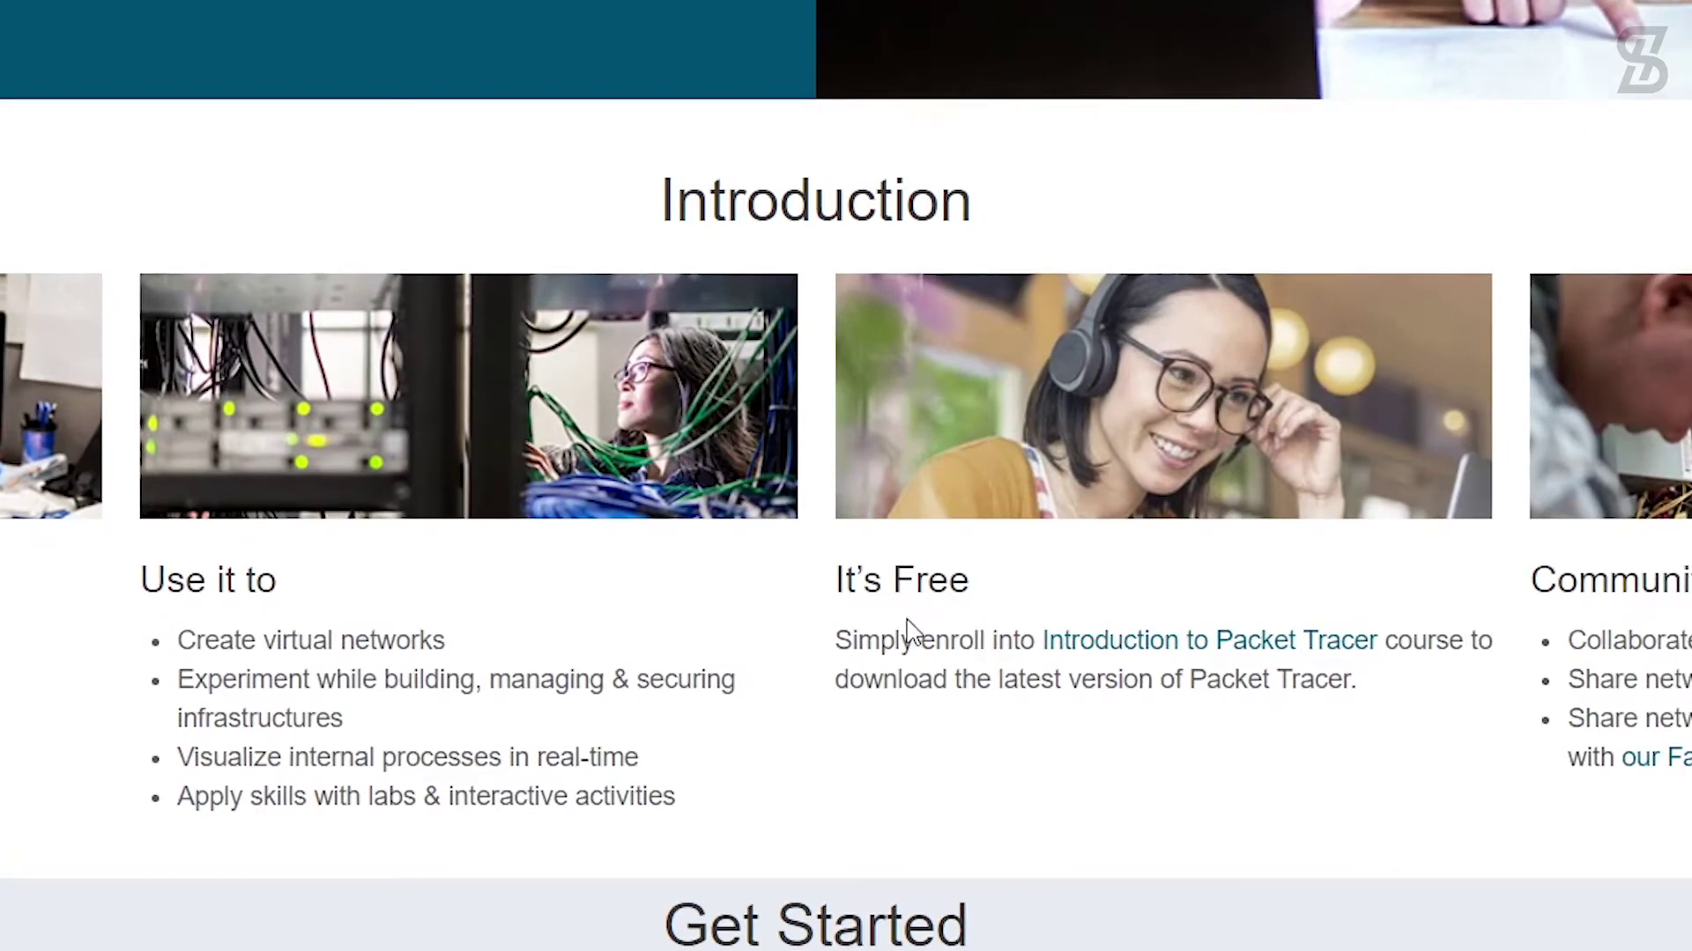
left_click_drag(837, 581, 973, 587)
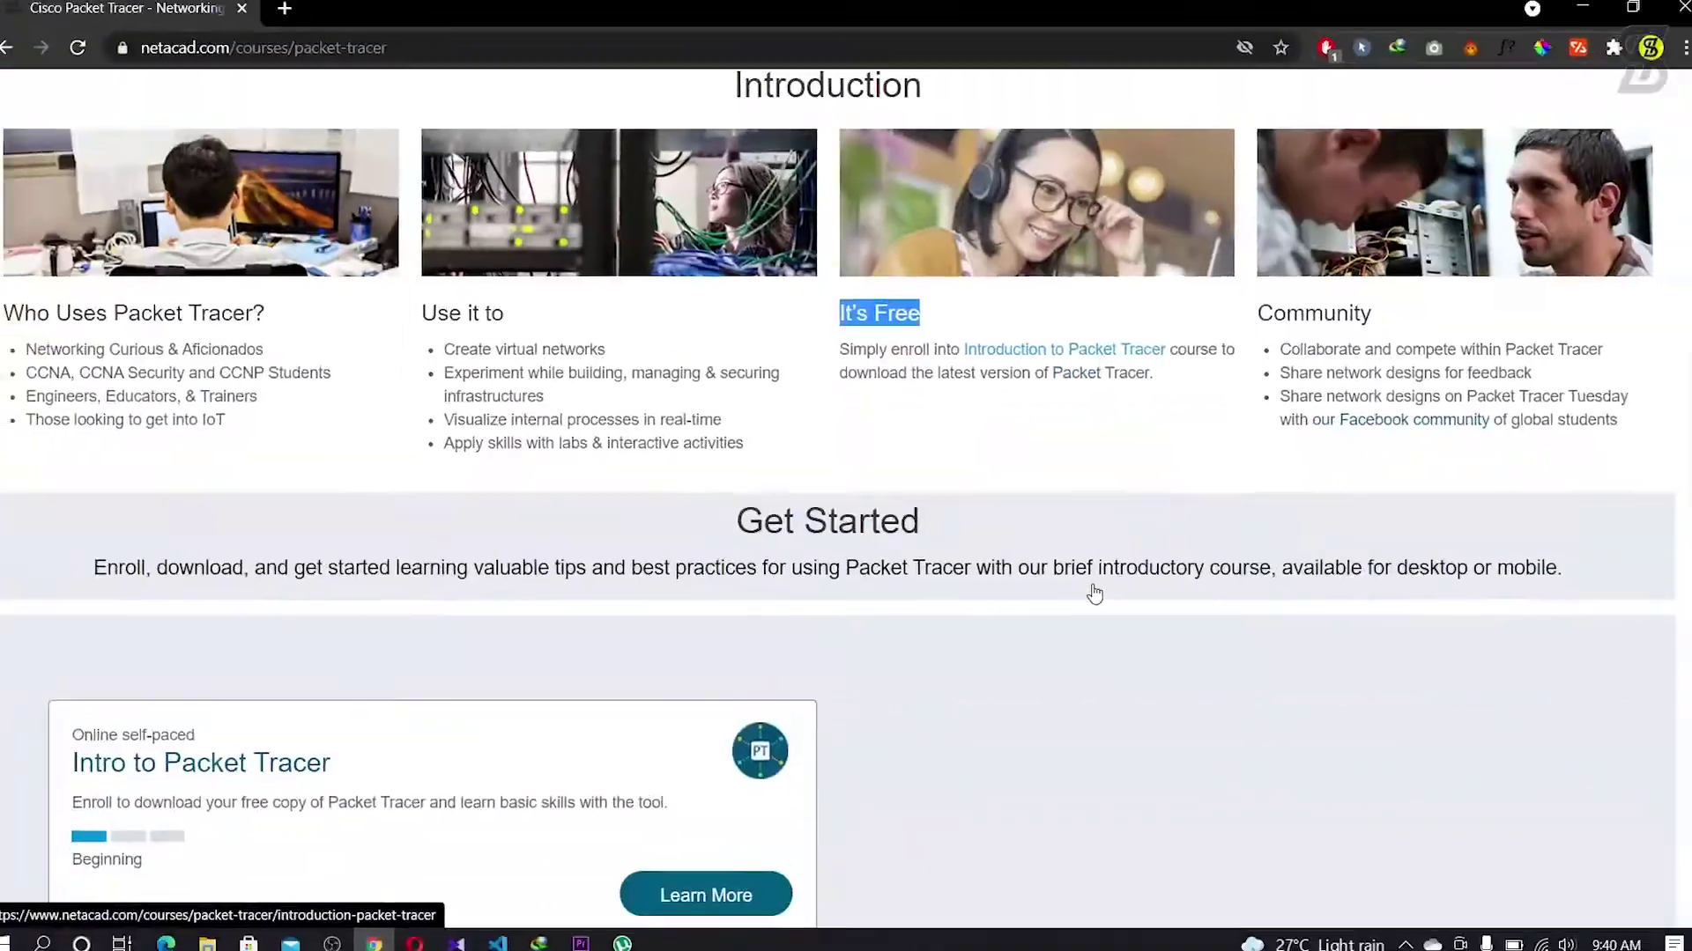
scroll(315, 588, "down", 2)
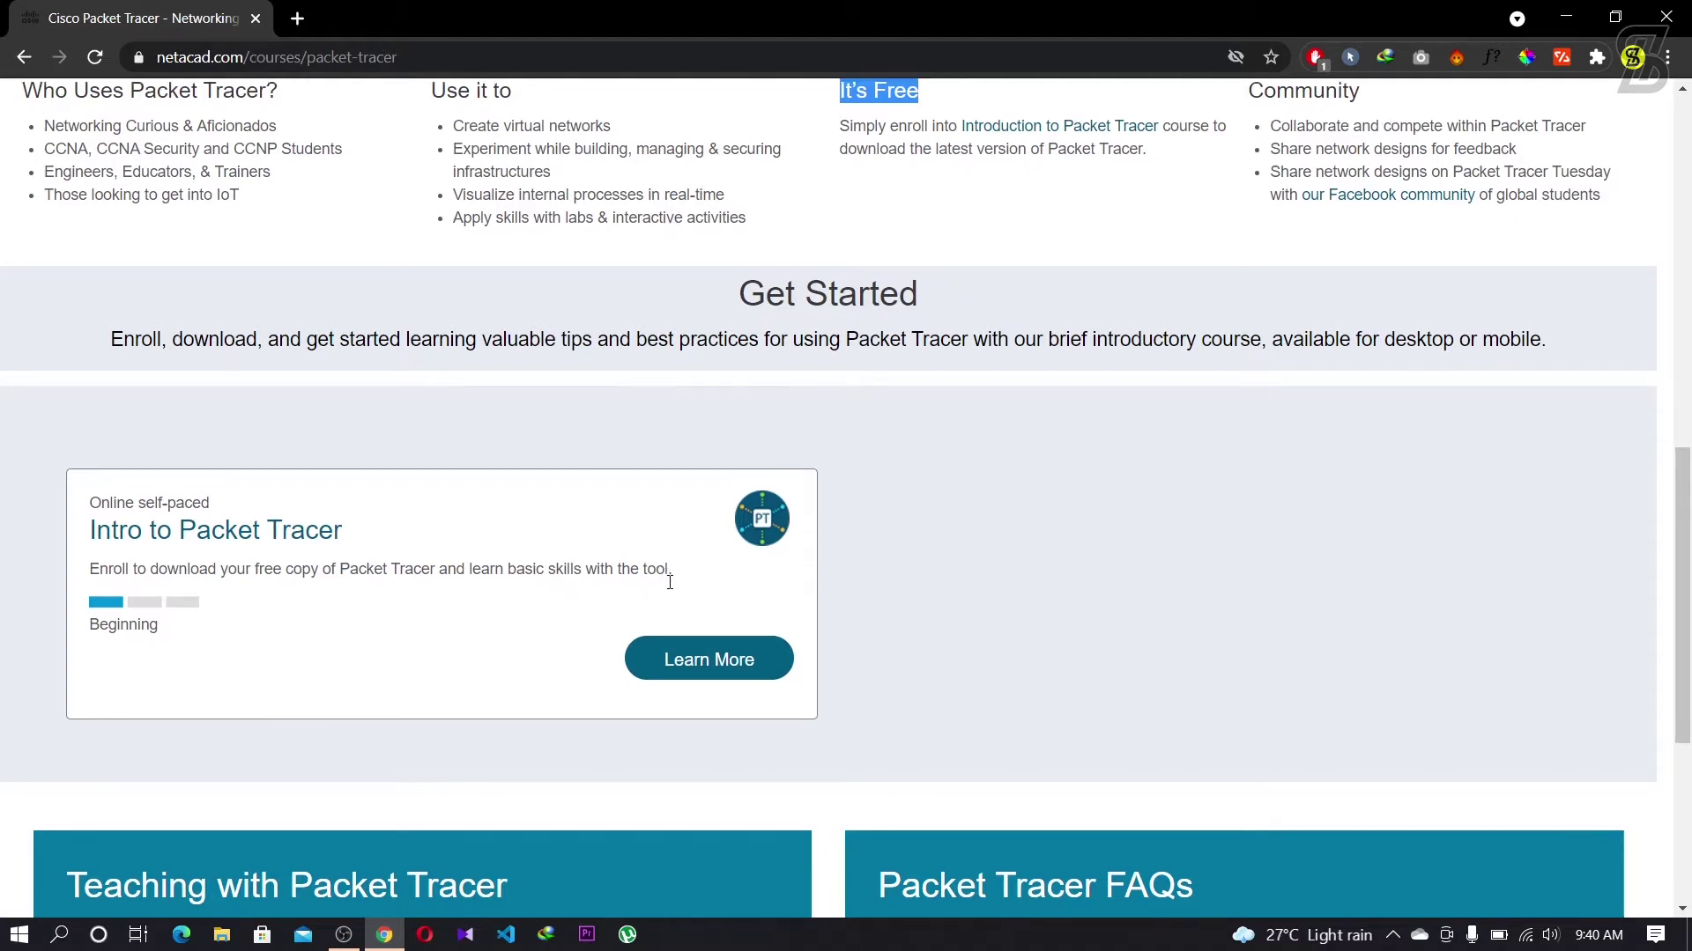
scroll(674, 586, "up", 2)
scroll(675, 590, "down", 1)
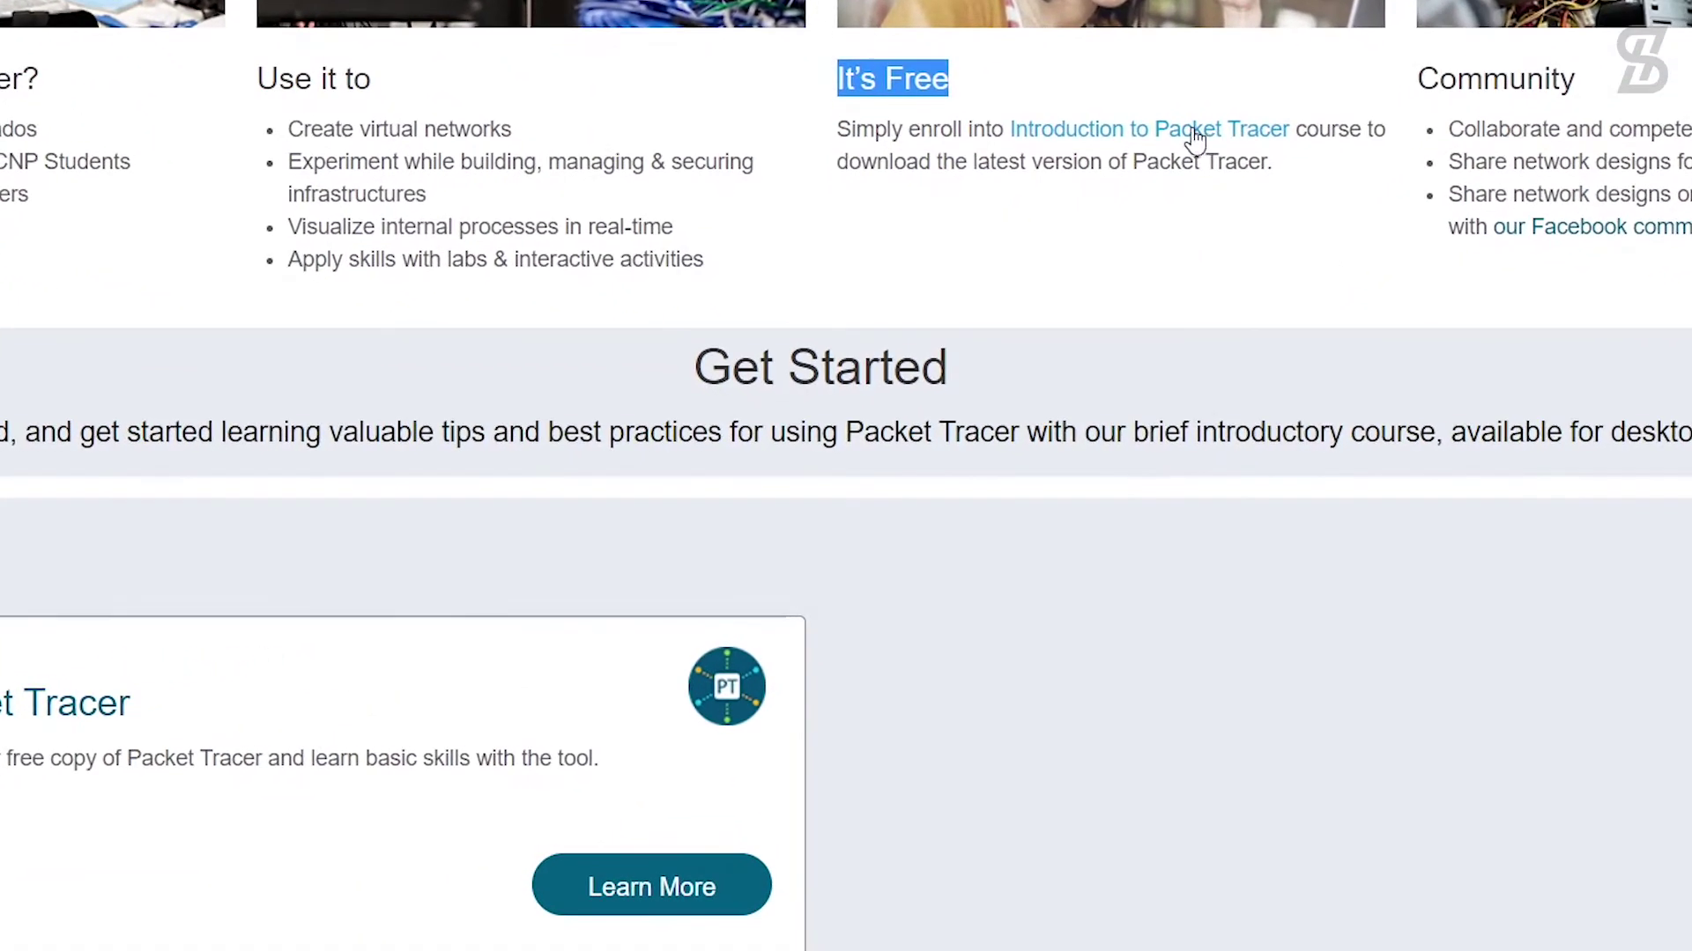
Step: Go to the Introduction to Packet Tracer course and sign up for its English edition
left_click(1137, 141)
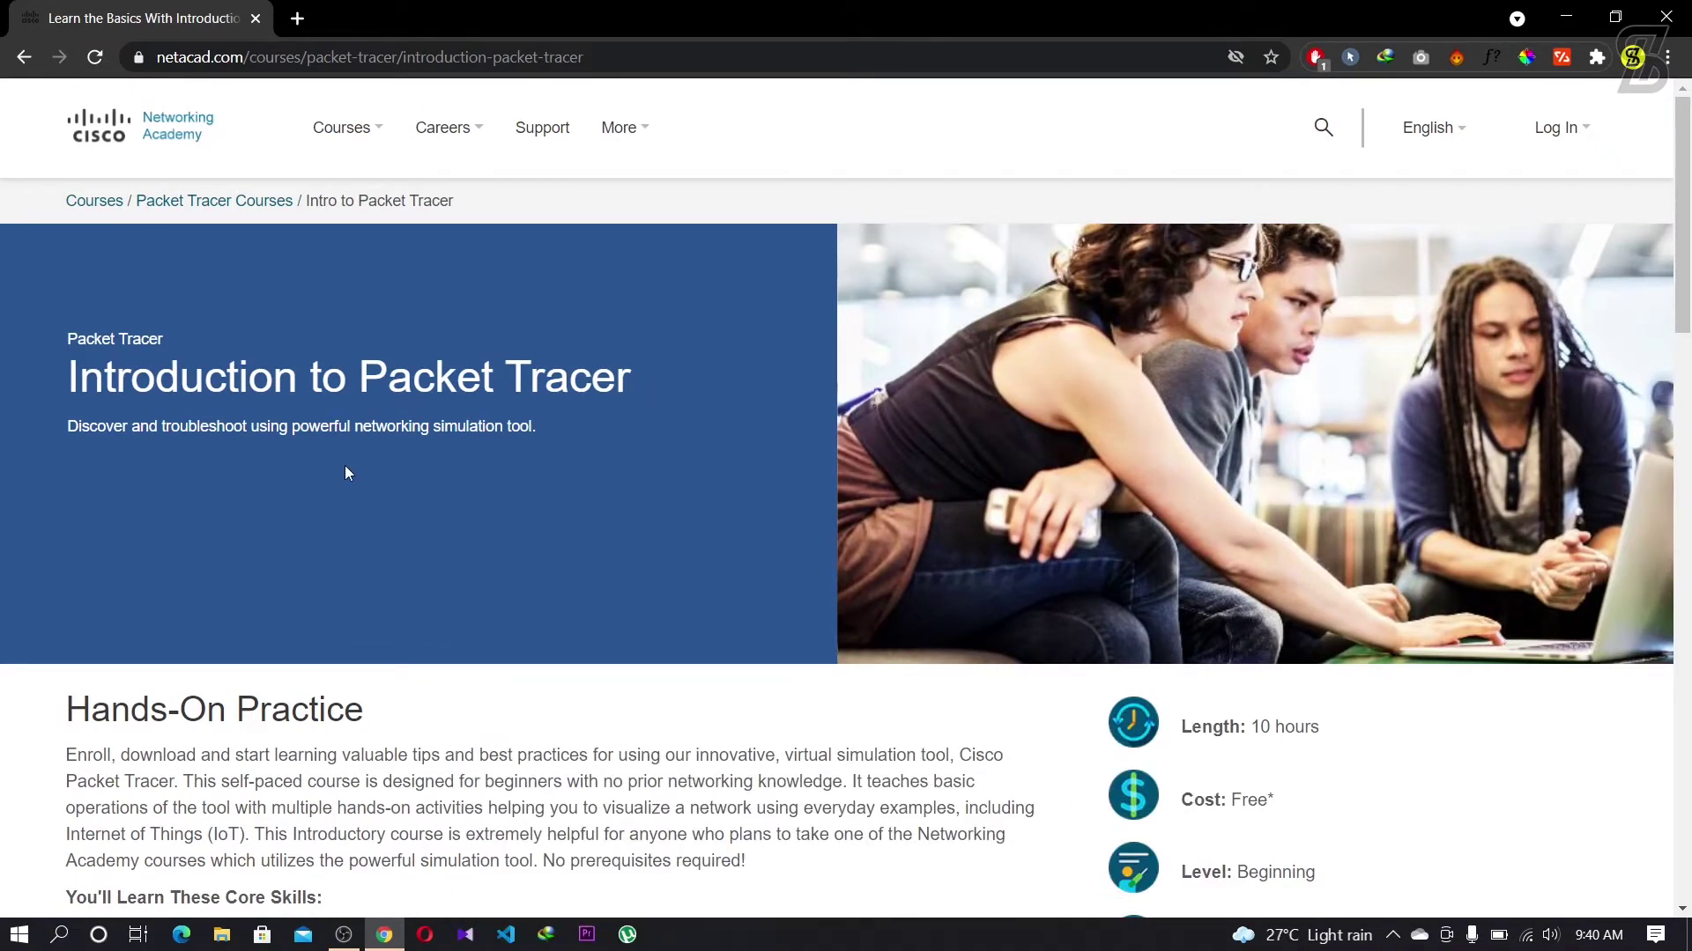
scroll(334, 470, "down", 3)
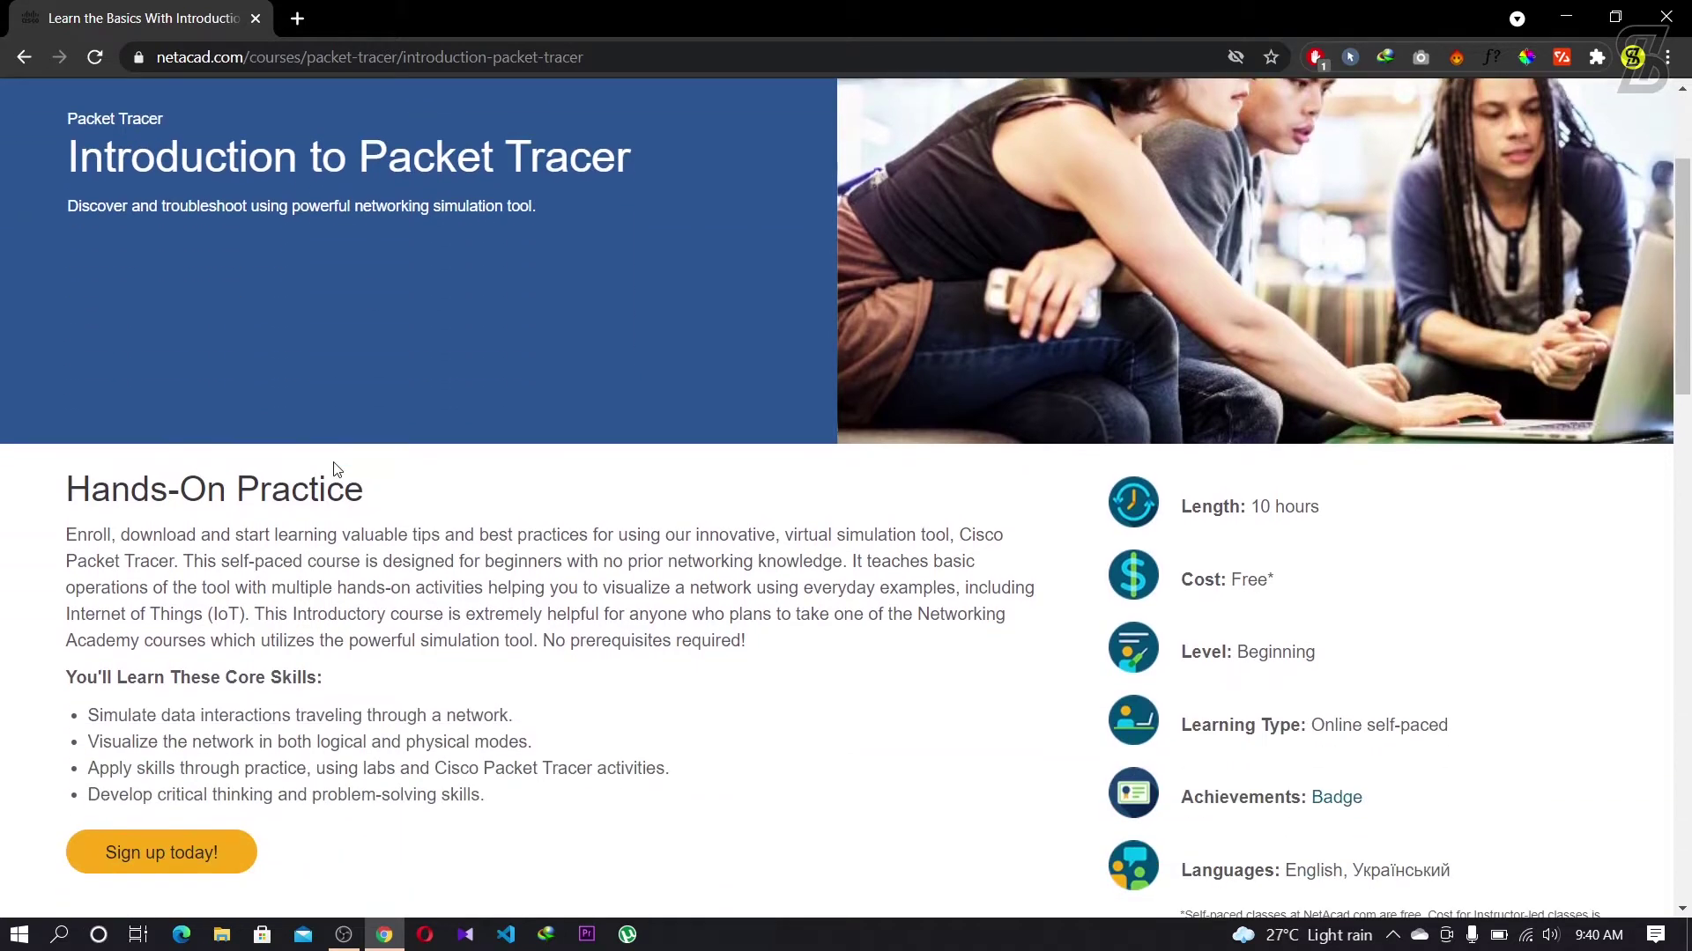
scroll(335, 469, "down", 4)
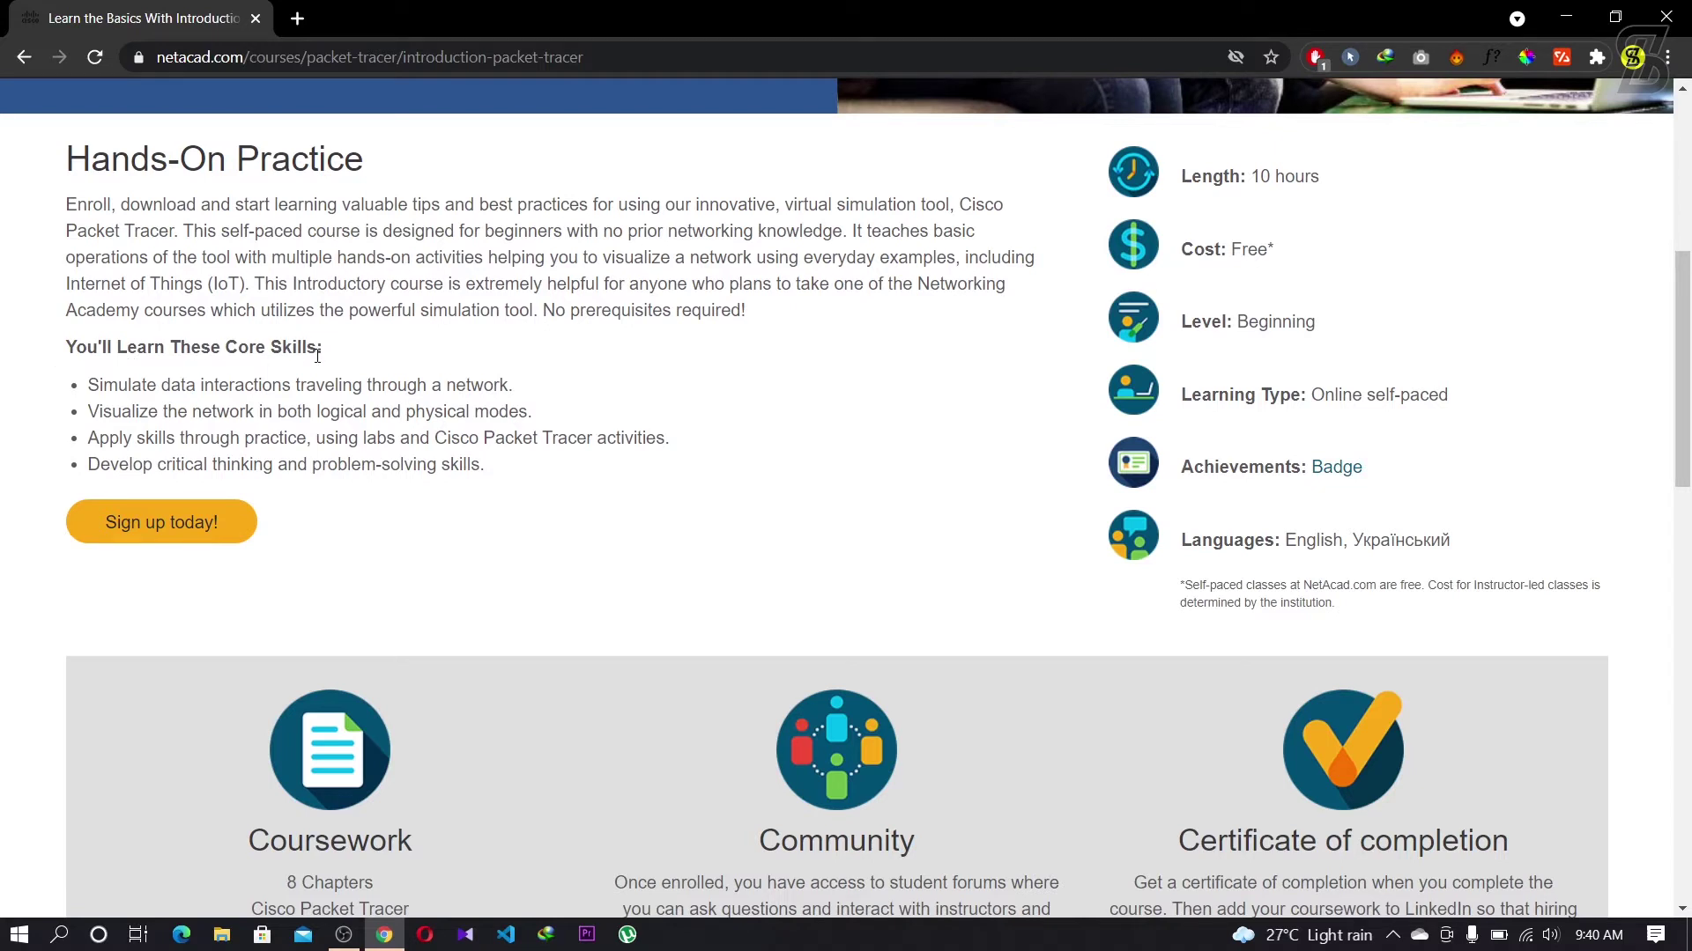
left_click(174, 522)
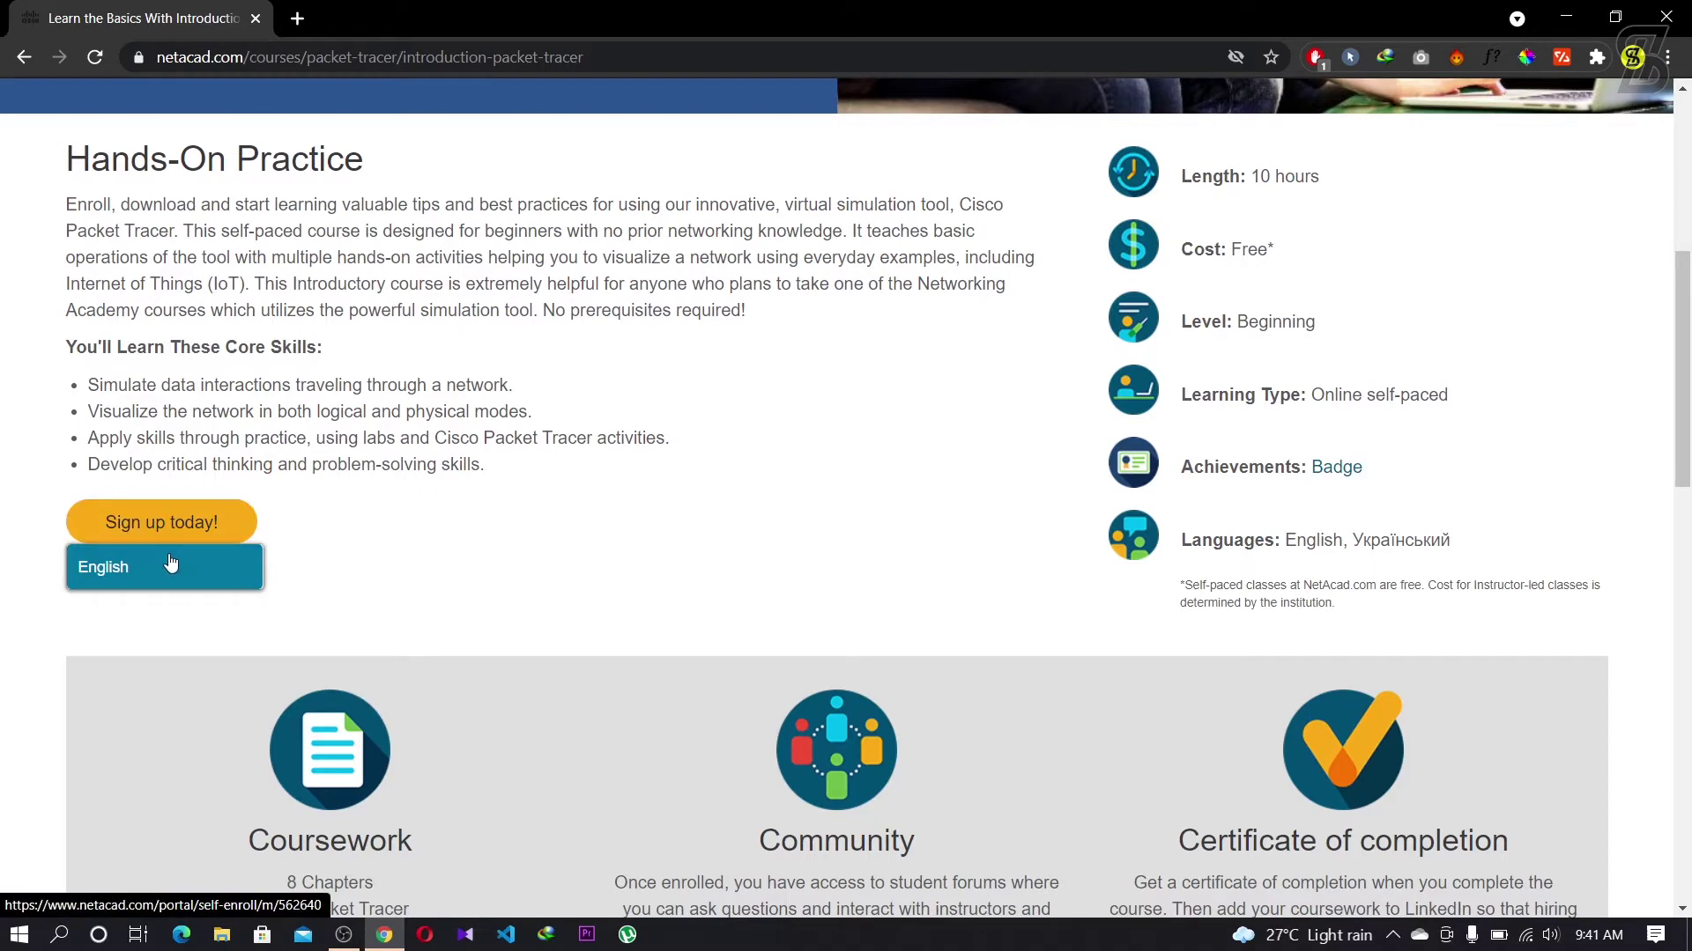
left_click(171, 564)
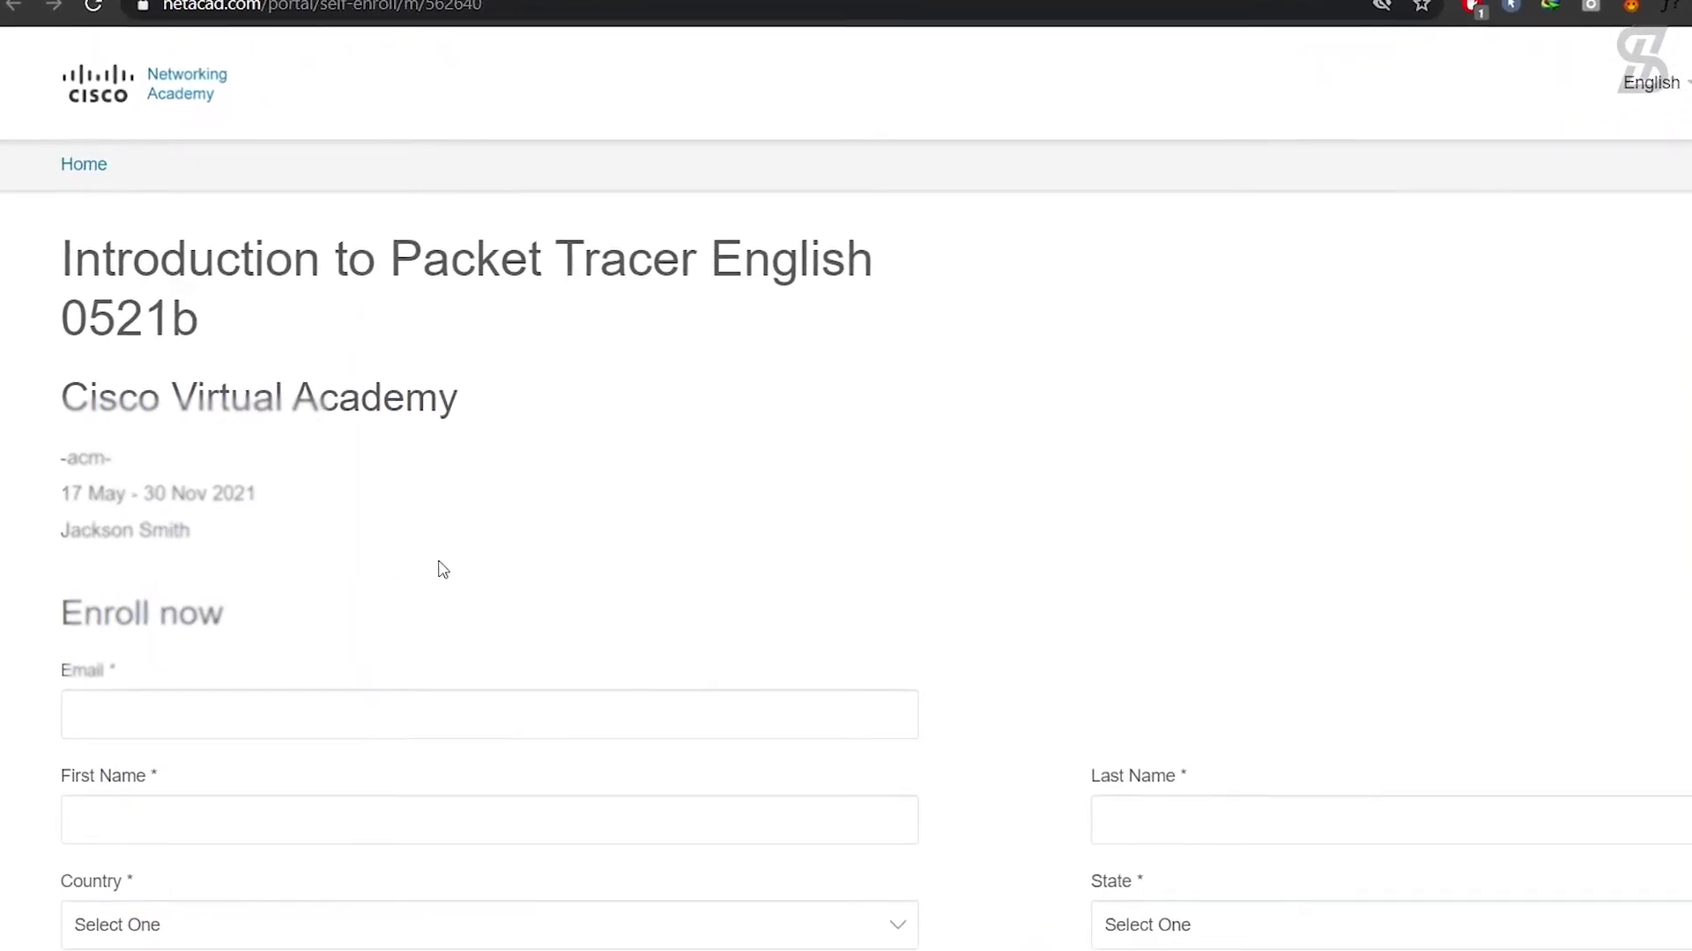
Step: Fill the email field with a saved email address suggestion
left_click(418, 710)
left_click(422, 715)
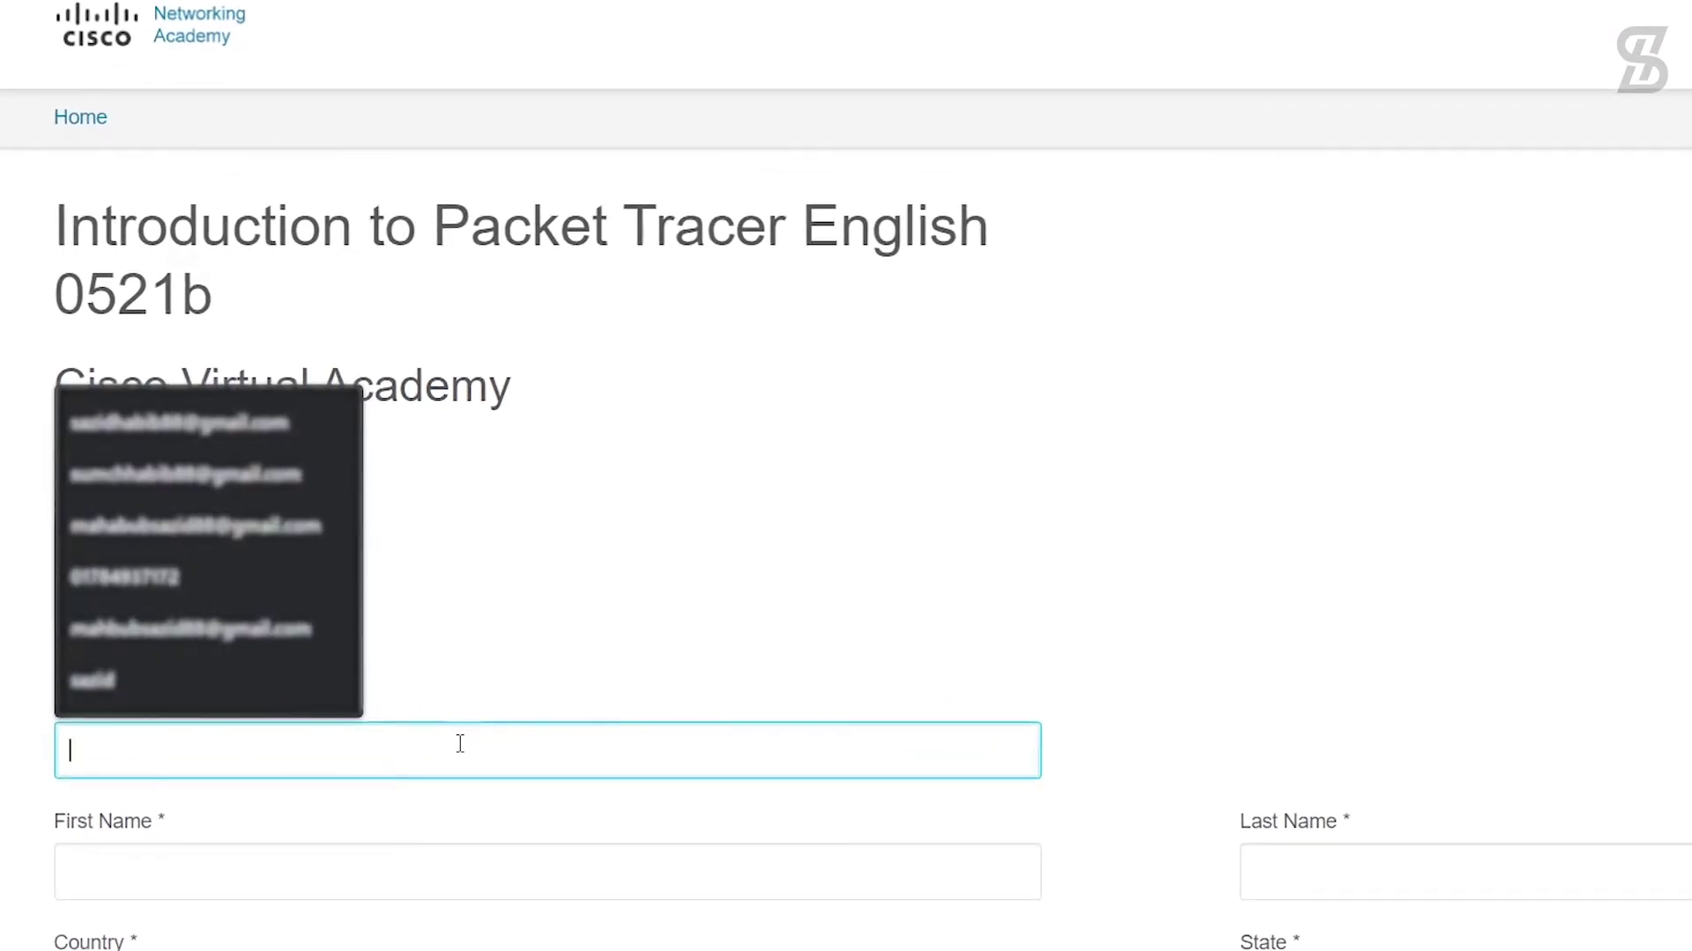
left_click(287, 530)
scroll(449, 707, "down", 1)
scroll(448, 706, "down", 2)
Step: Enter the user's first name and last name
left_click(435, 593)
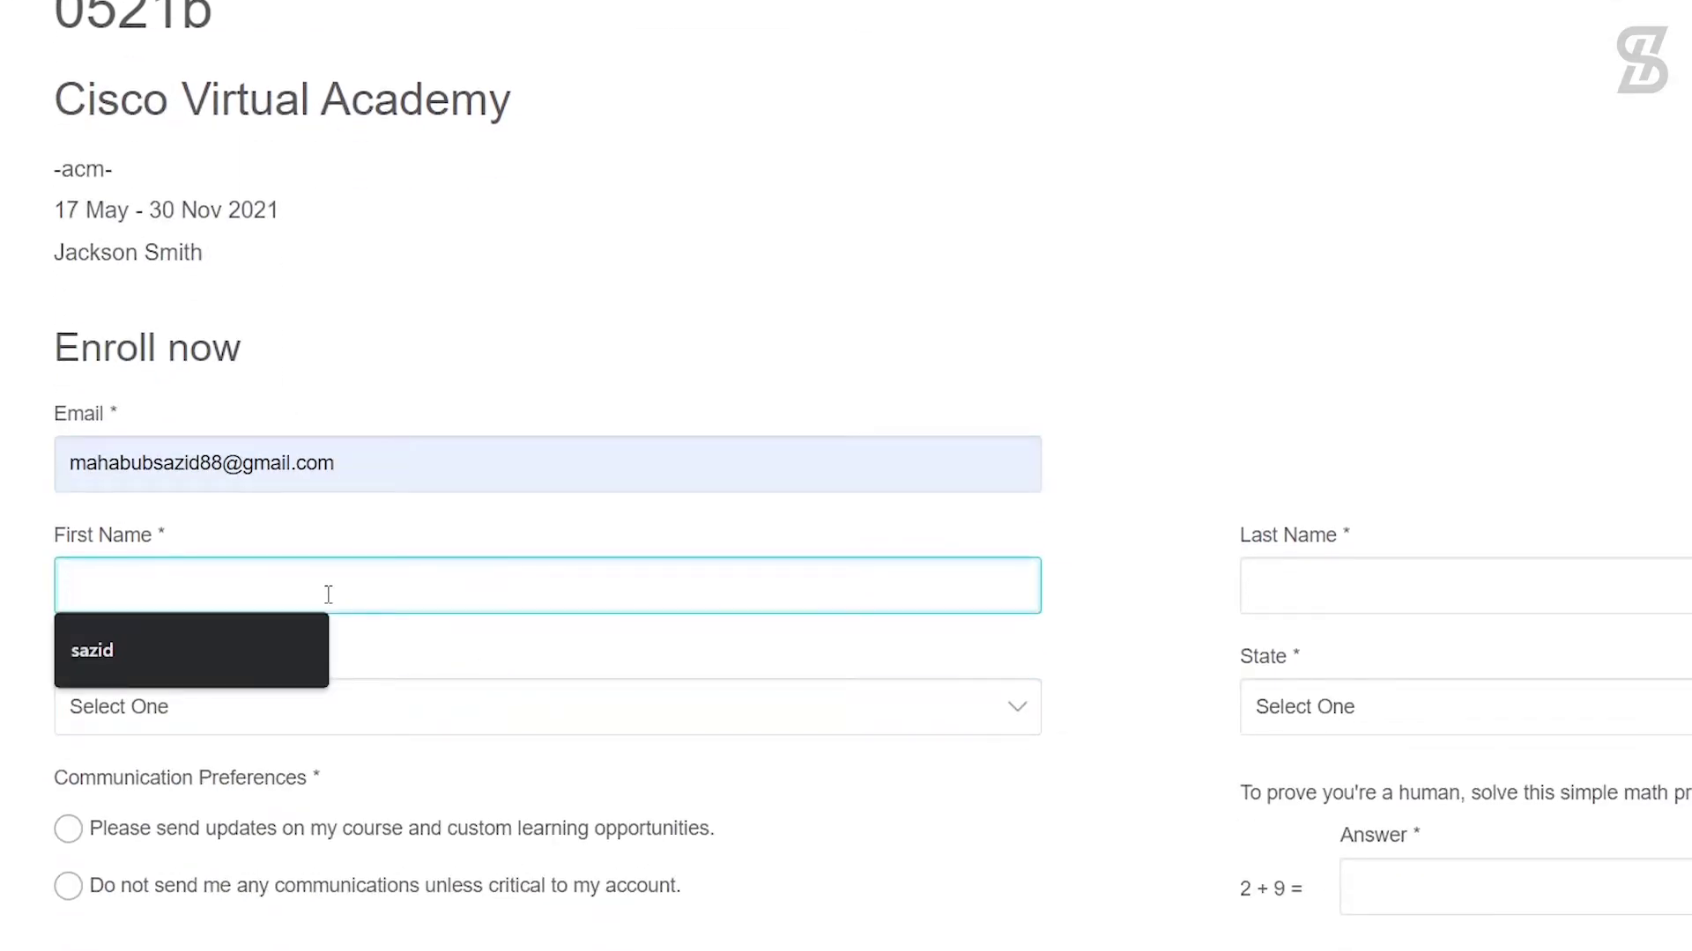
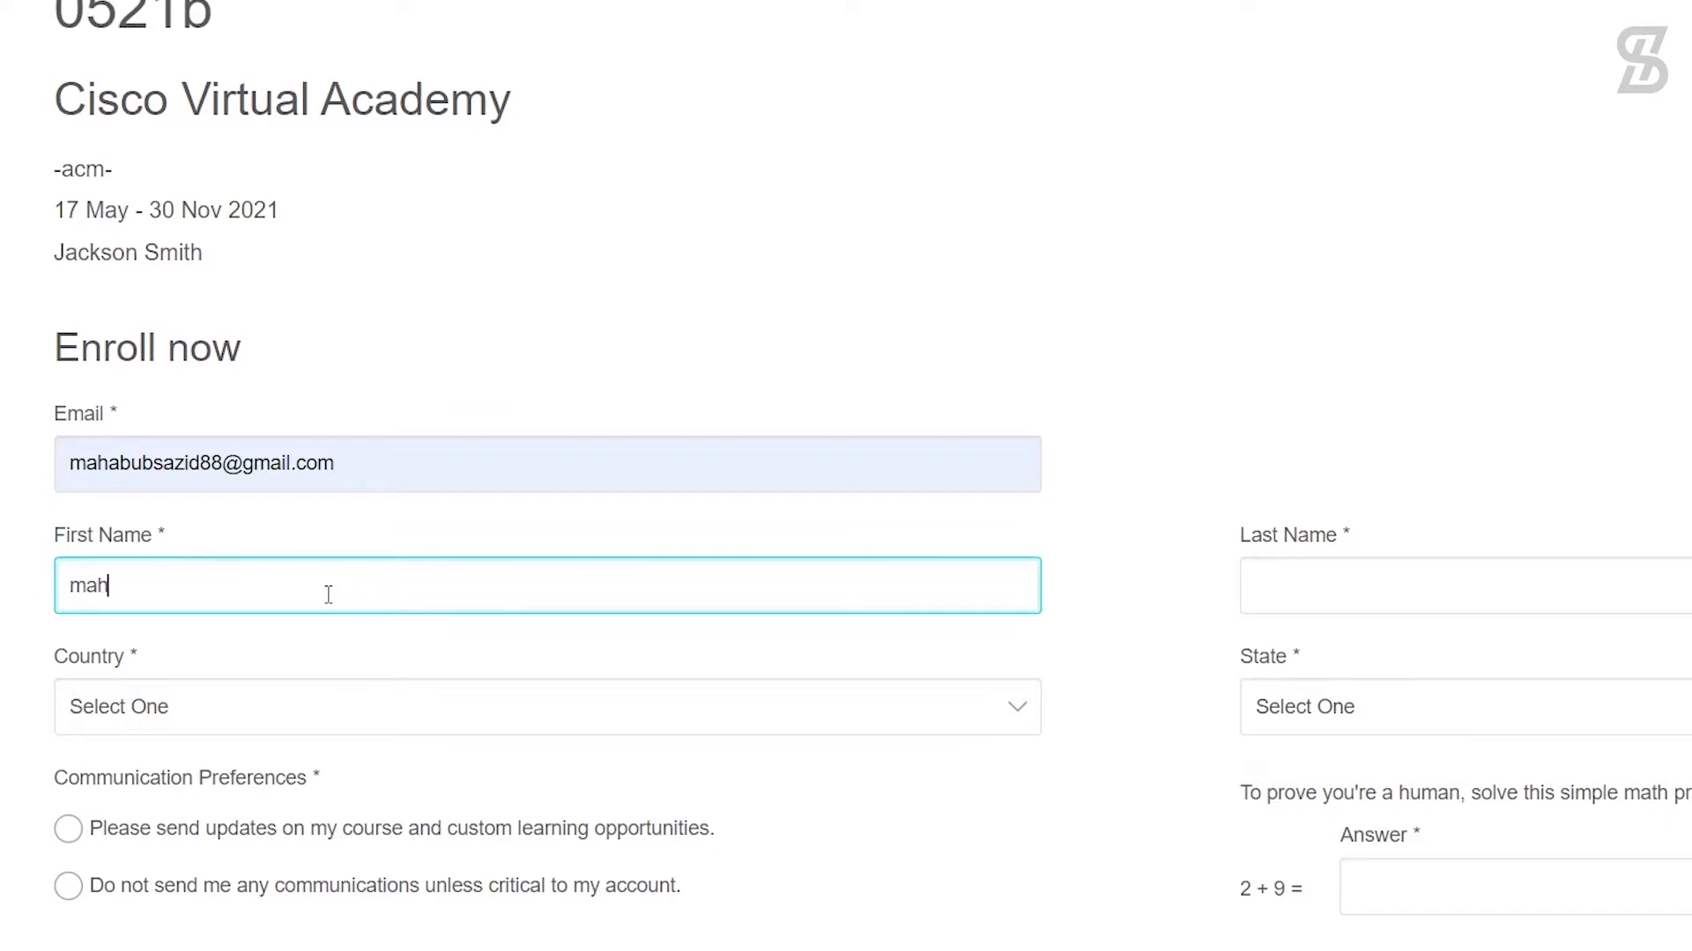
left_click(1302, 597)
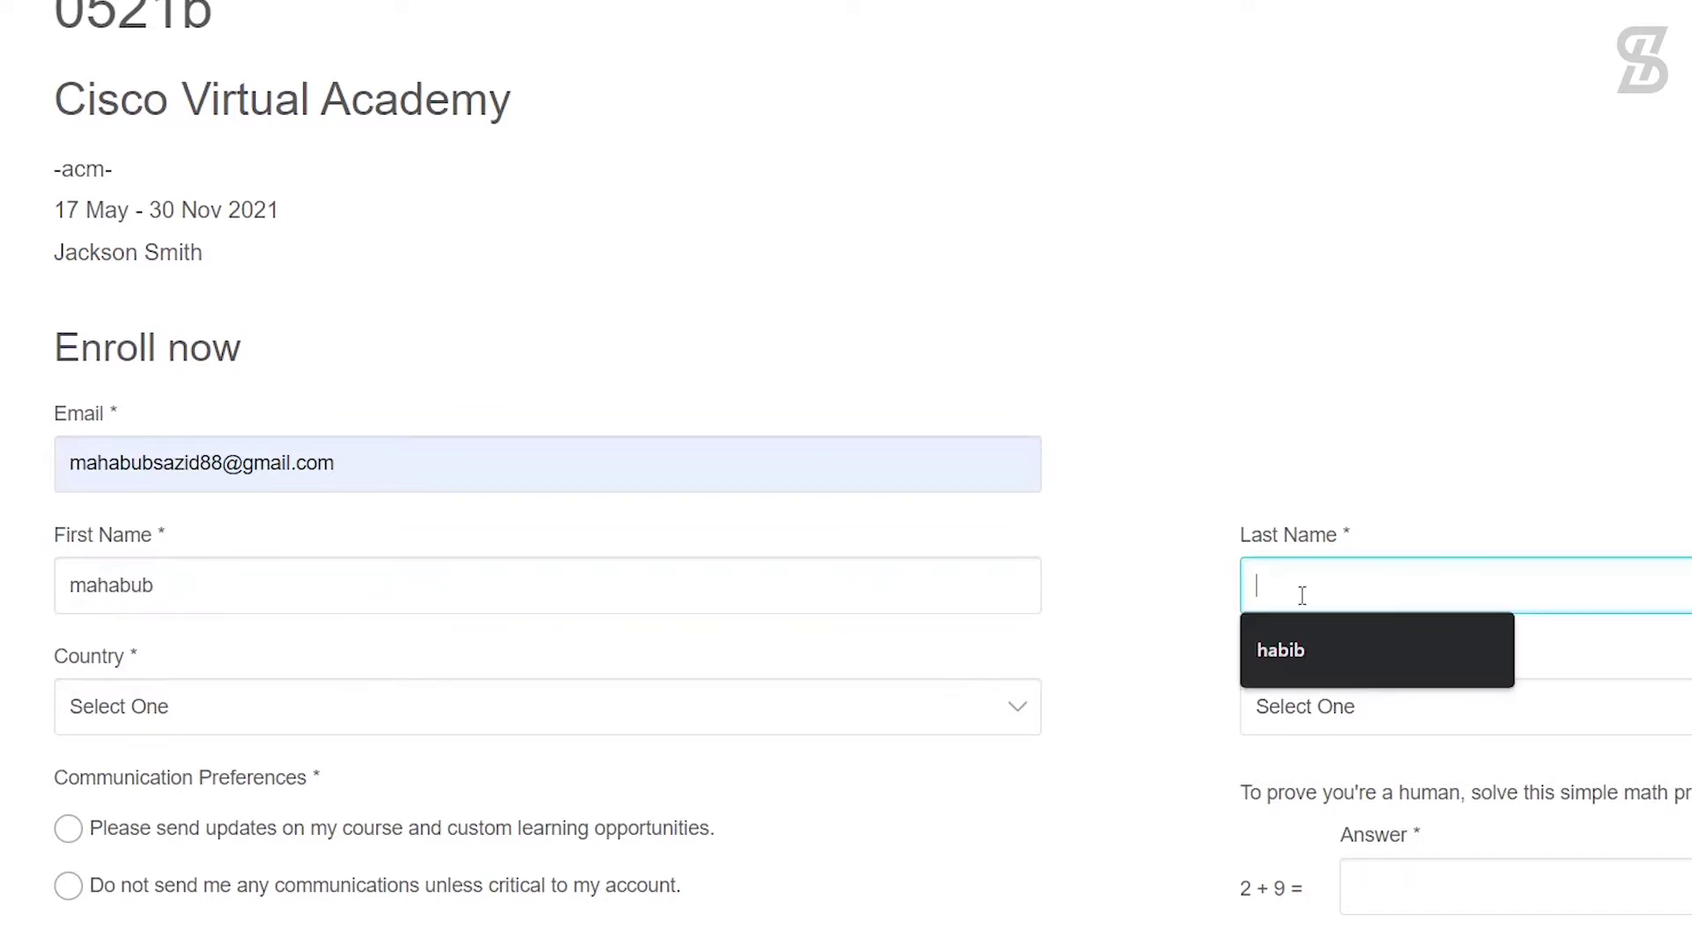
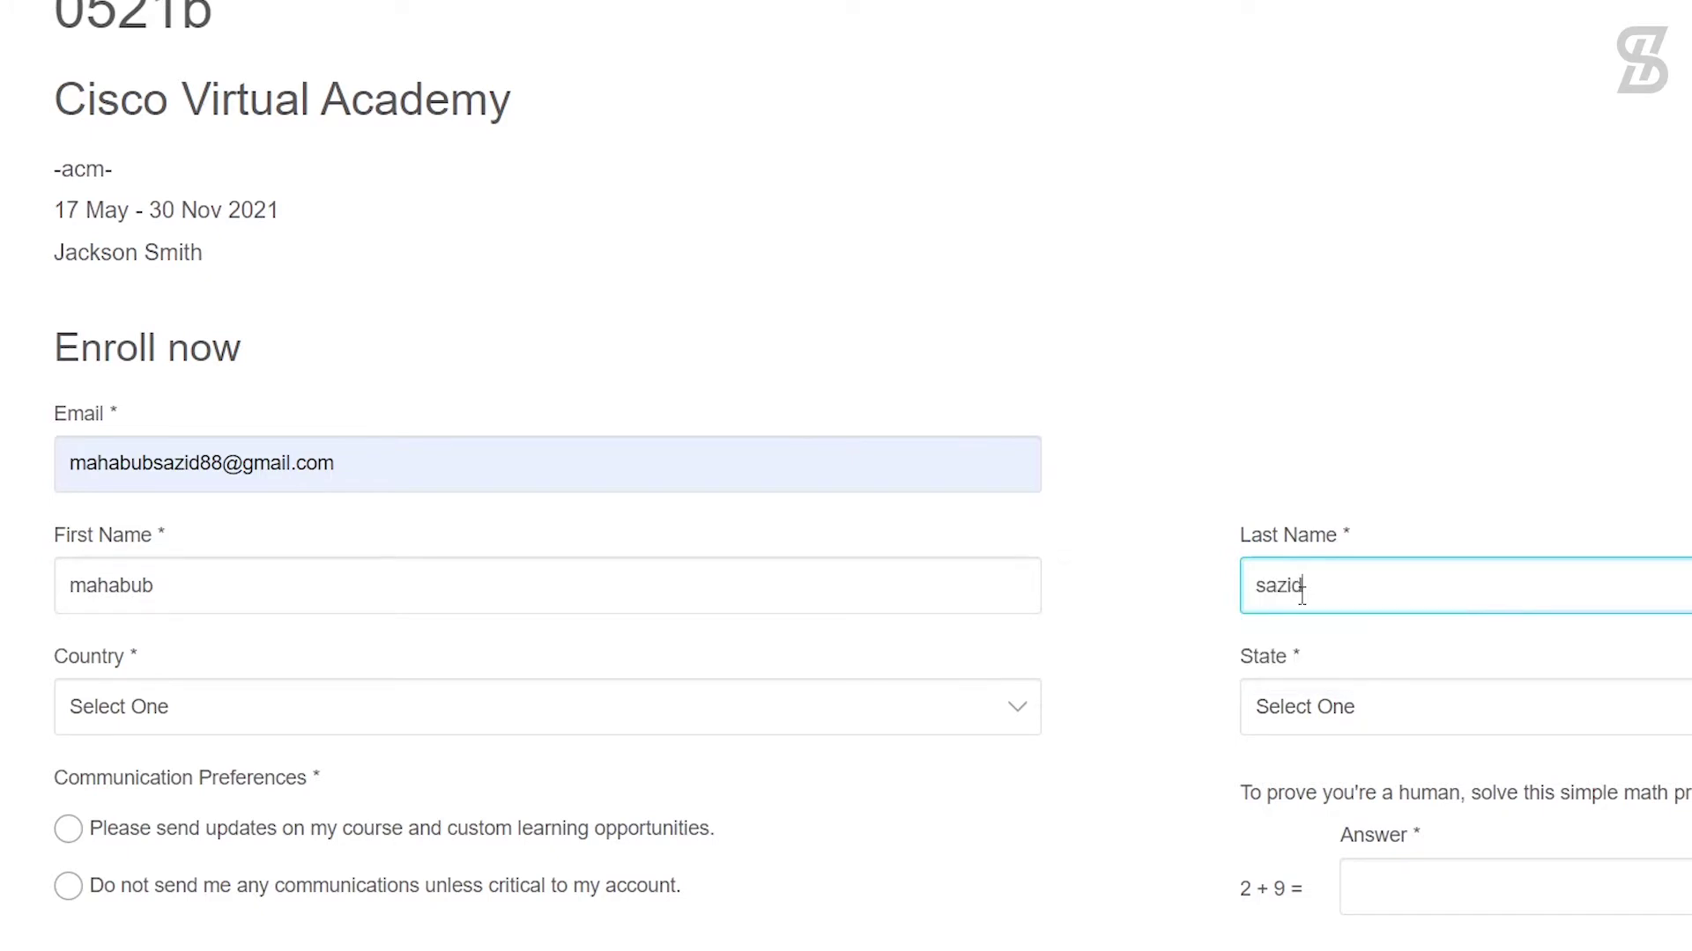
scroll(498, 533, "down", 2)
Step: Set country to Bangladesh, opt in to updates, and choose Dhaka Division as state
left_click(500, 563)
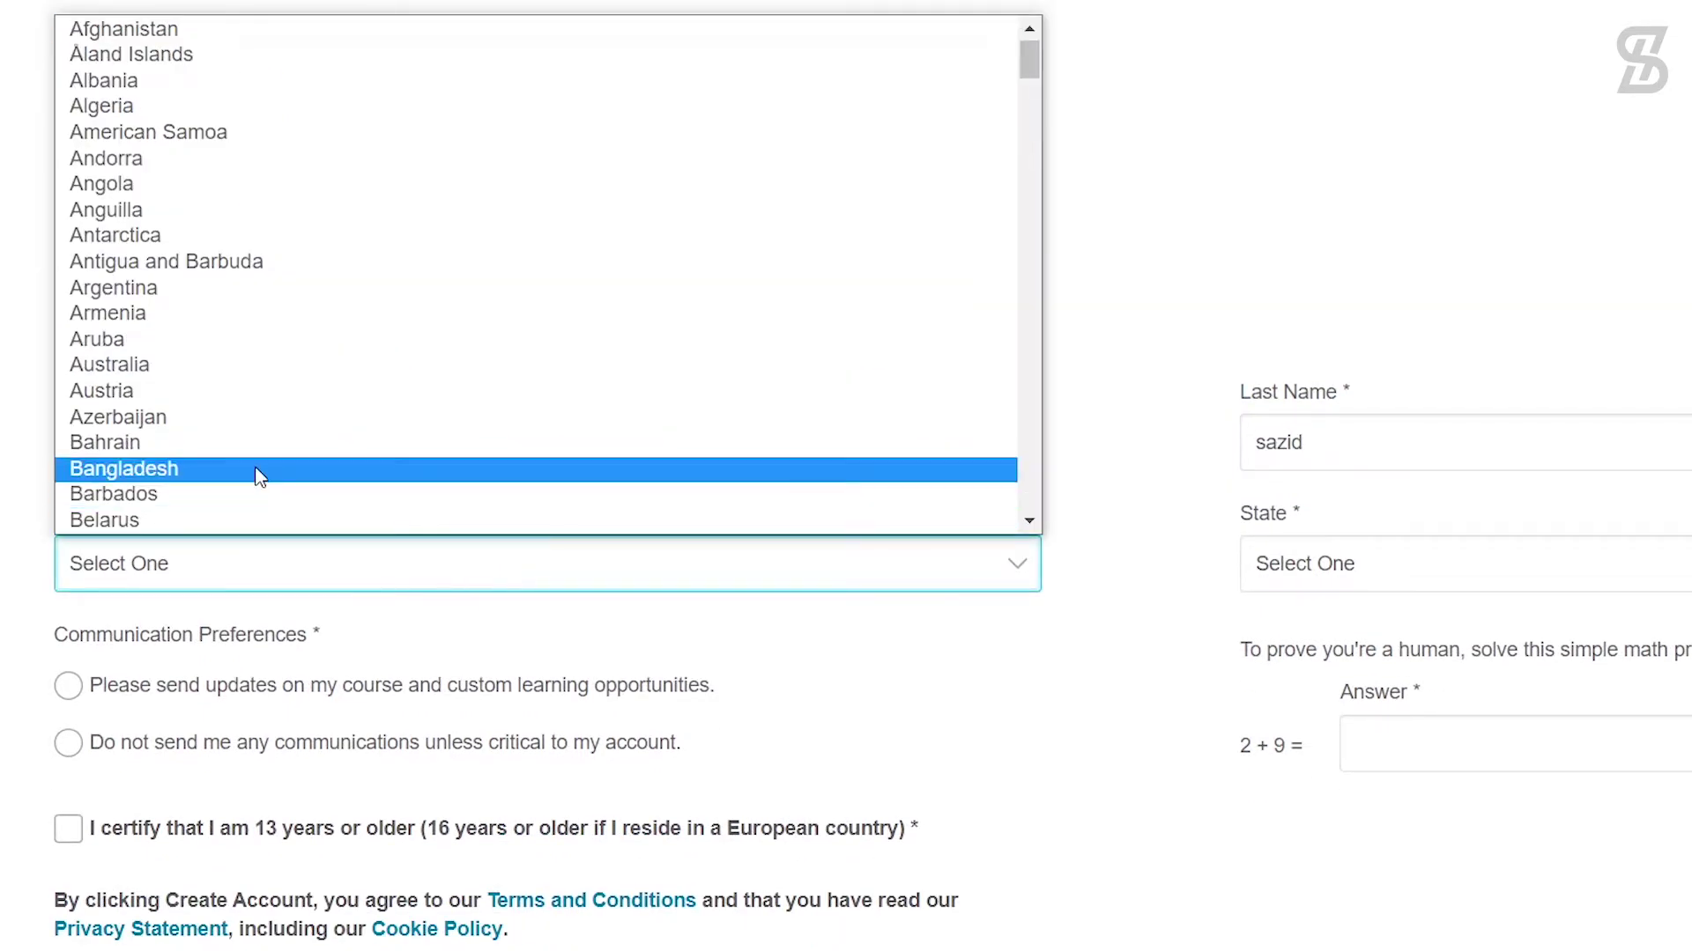
left_click(256, 468)
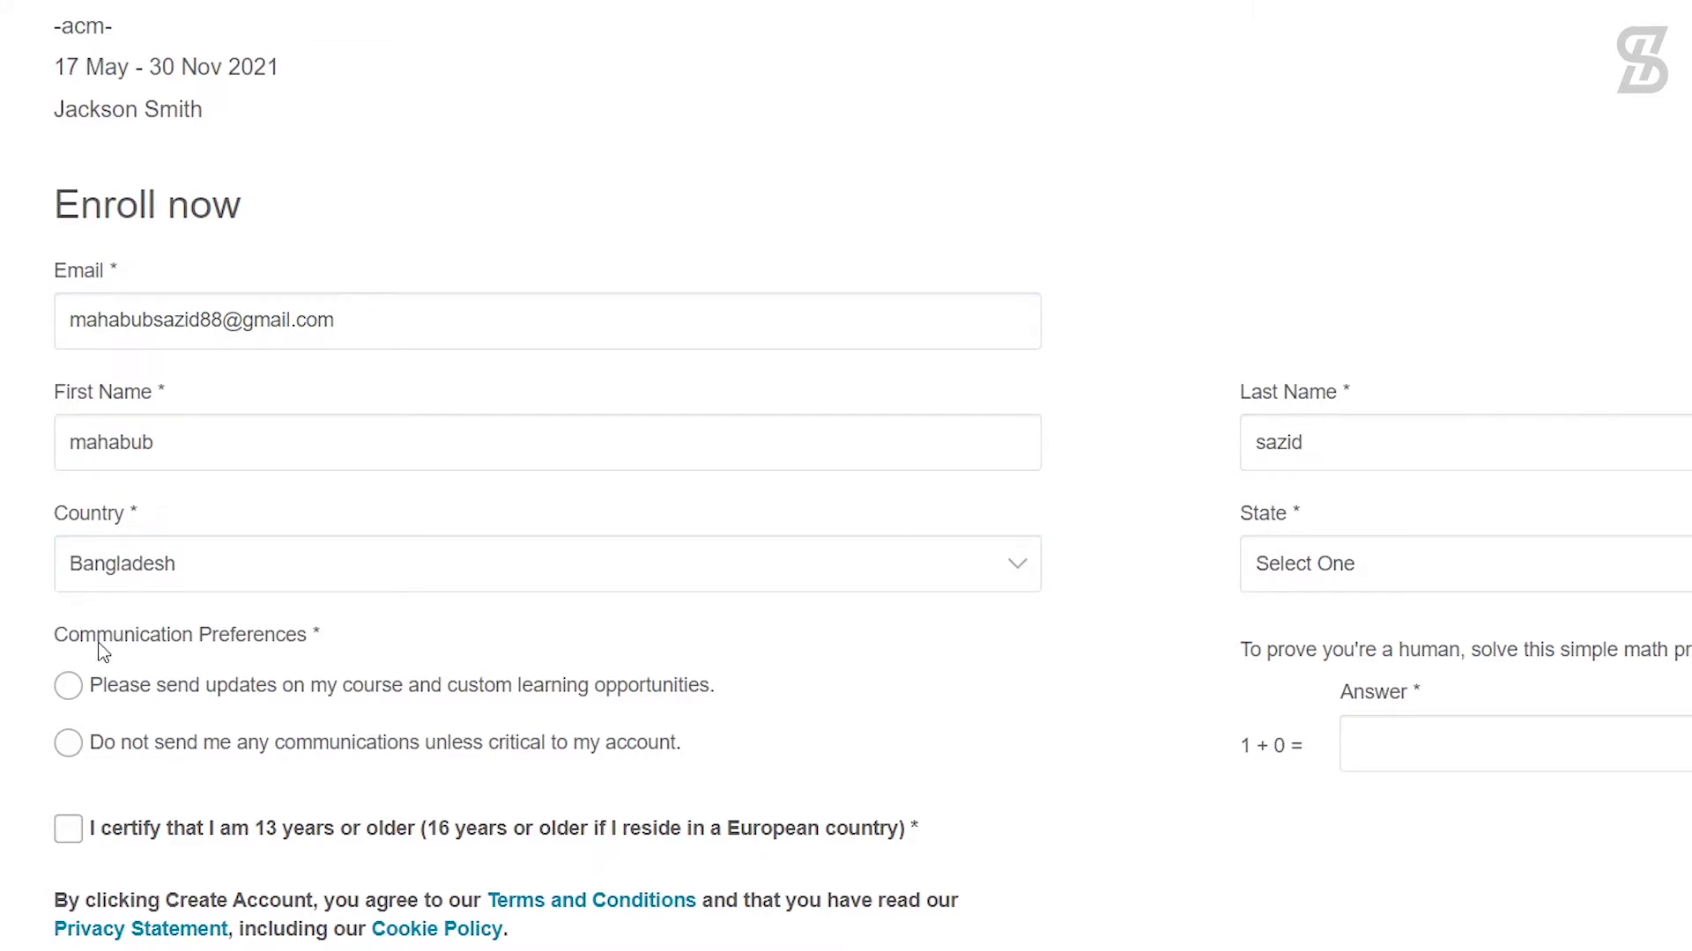
left_click(66, 689)
left_click(1505, 567)
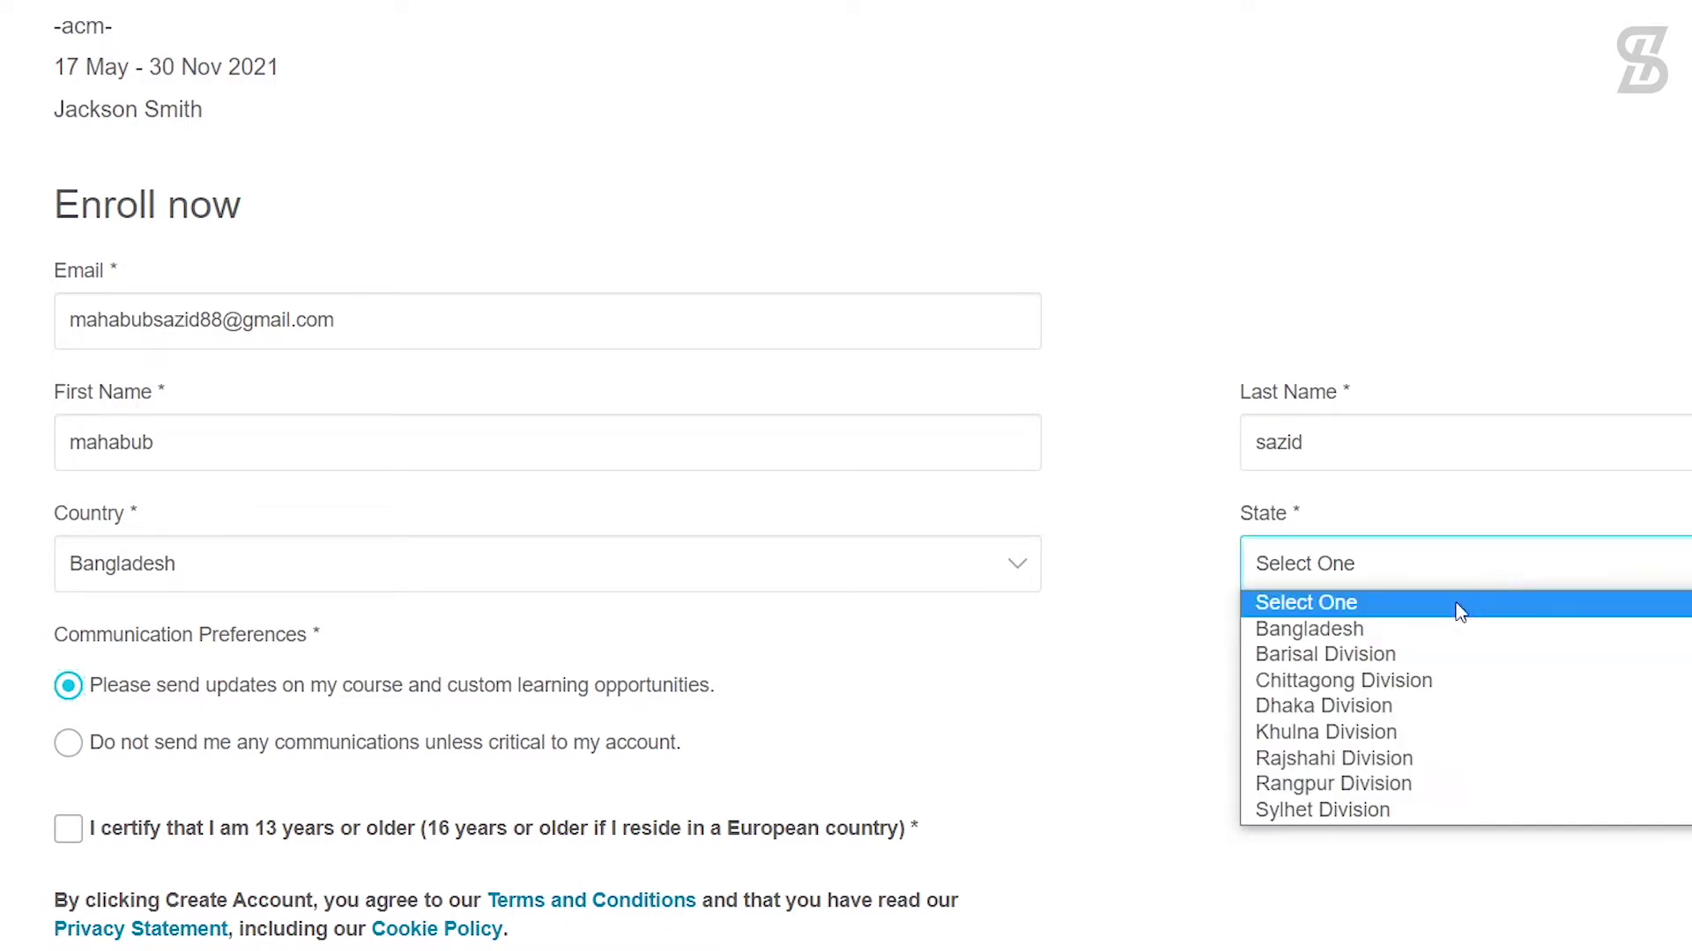
left_click(1414, 705)
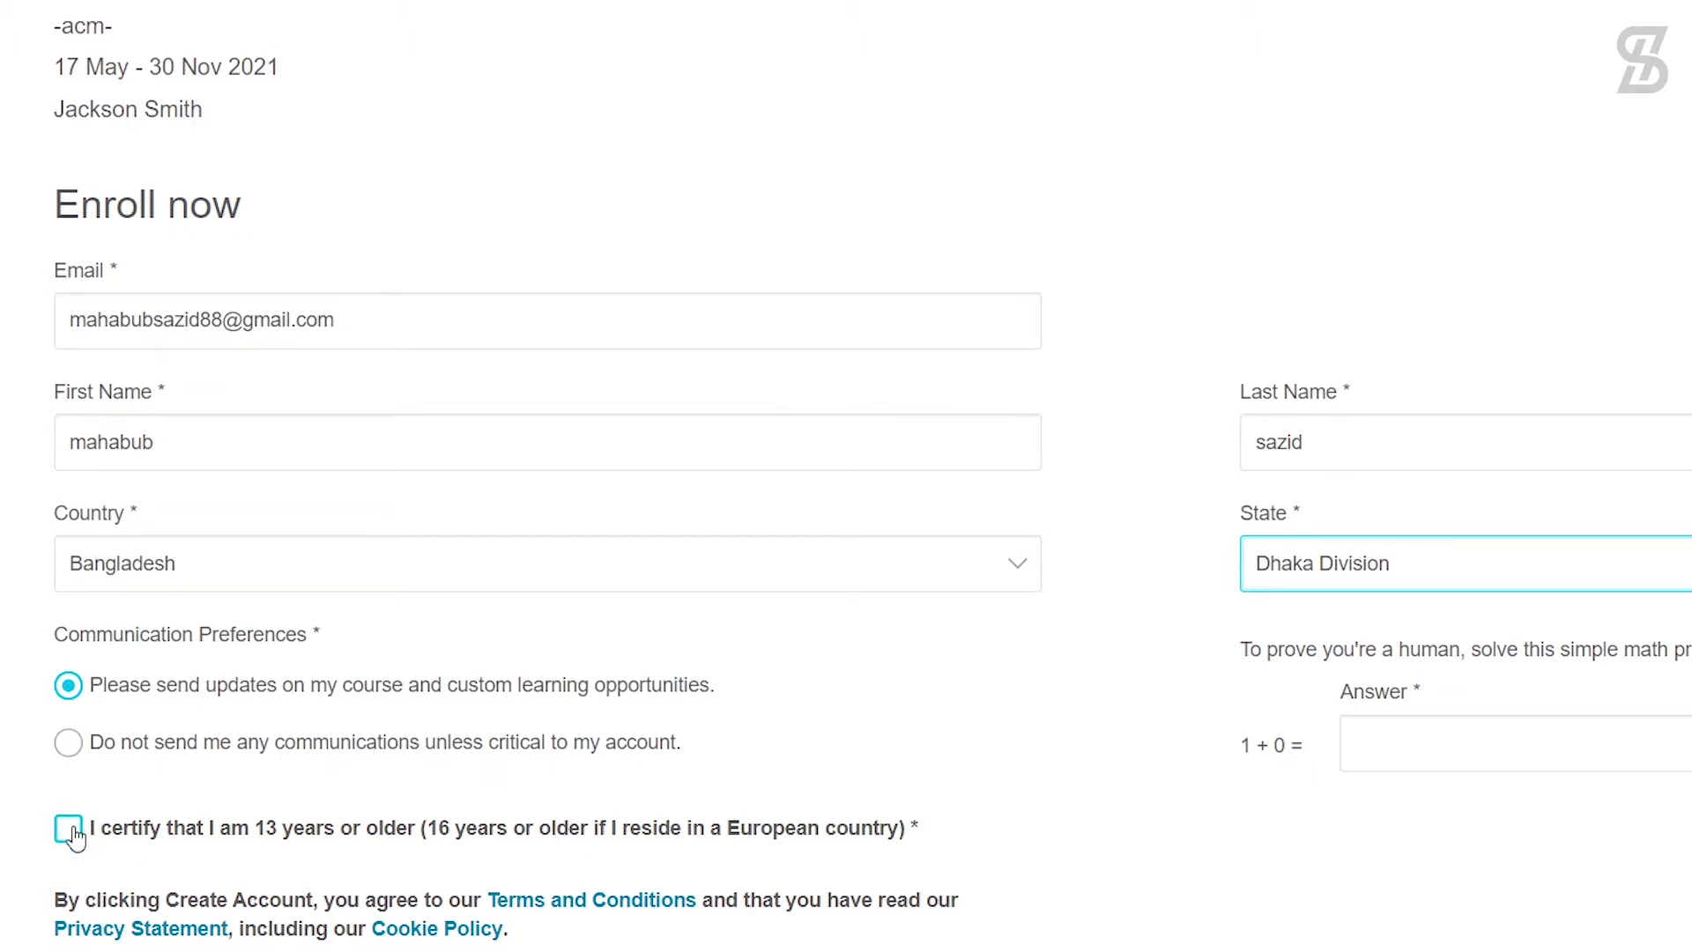
Step: Certify being 13 or older, answer the captcha with 1, and submit the form
scroll(66, 881, "down", 2)
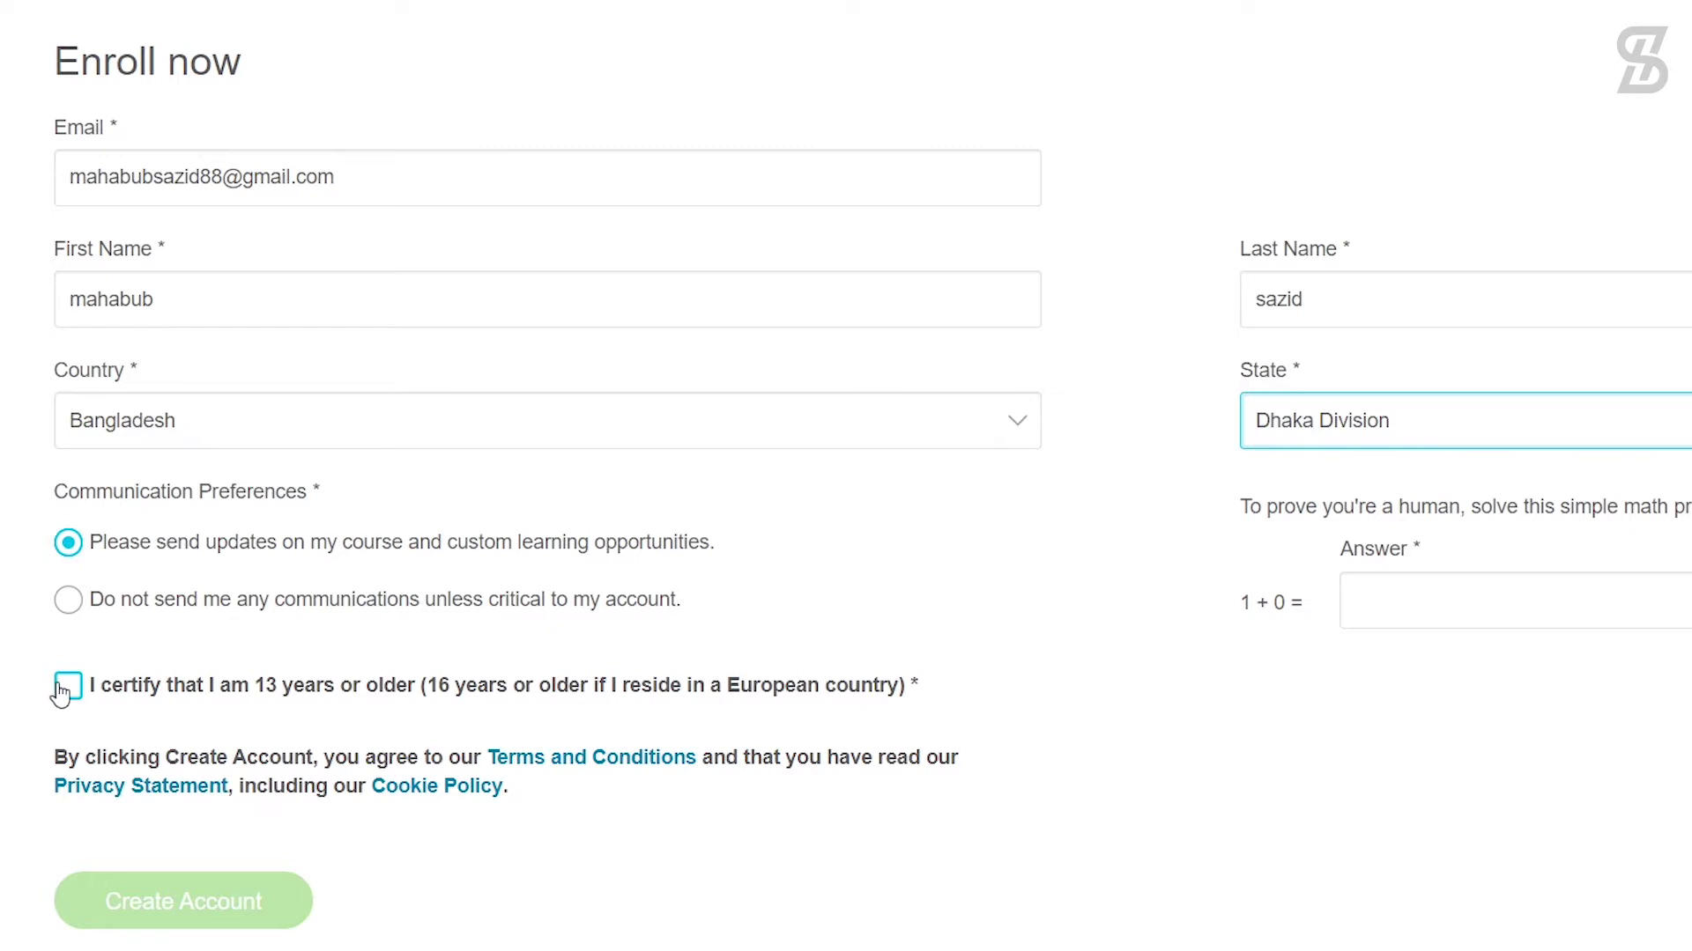
left_click(64, 691)
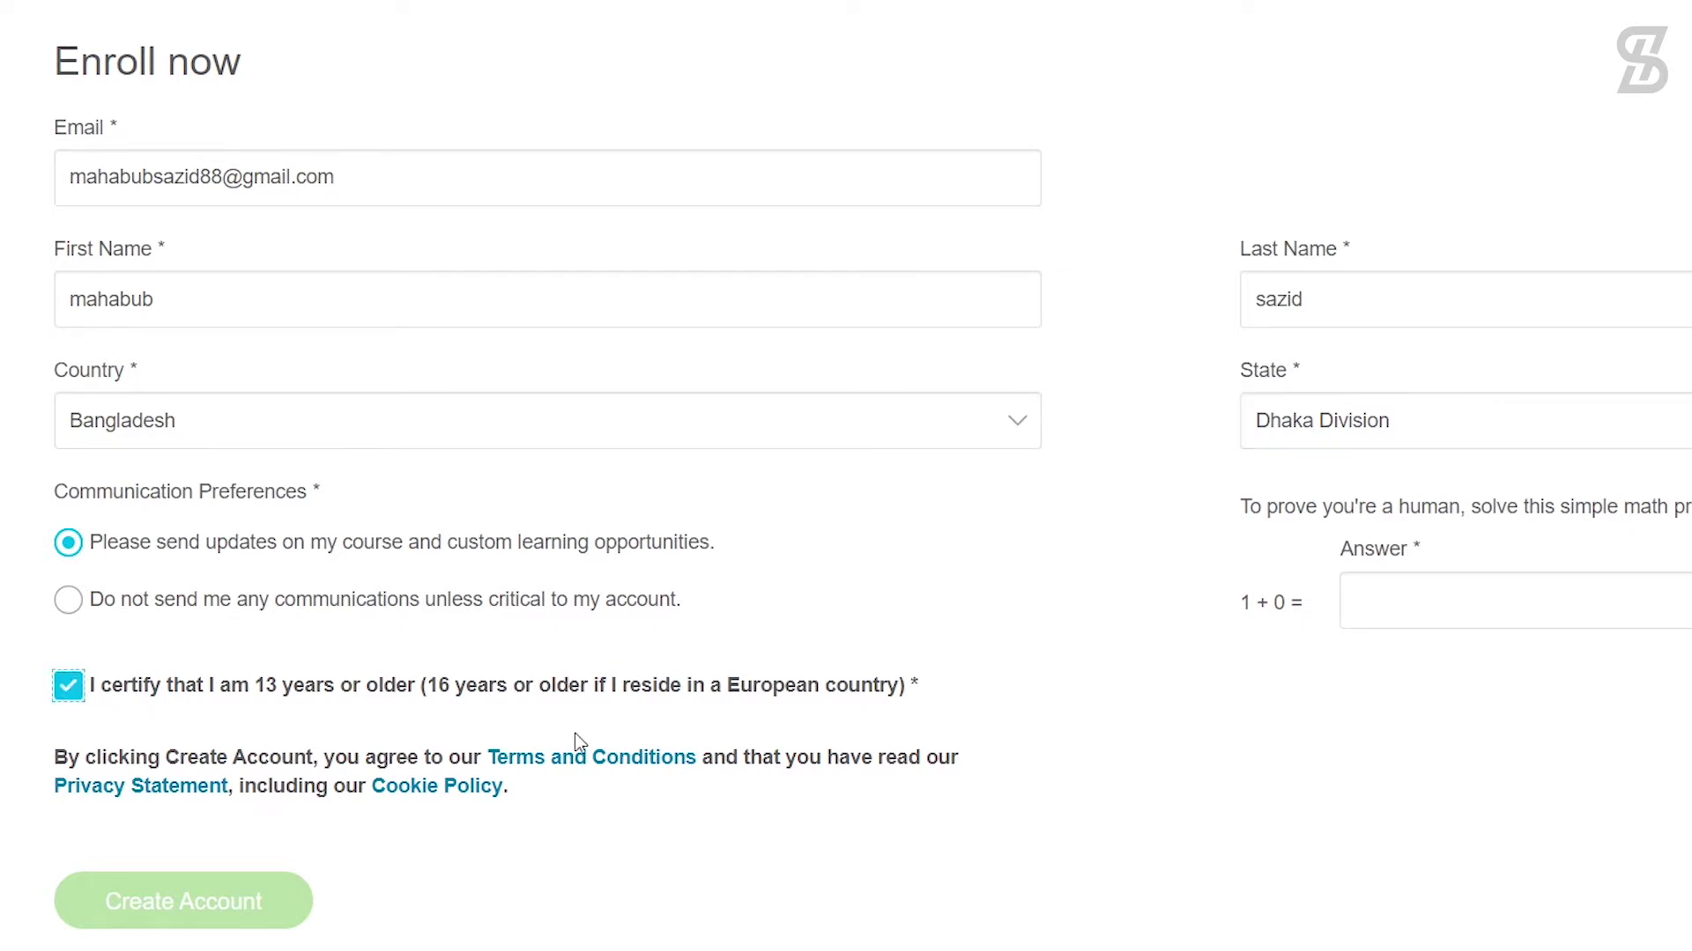
left_click(1400, 599)
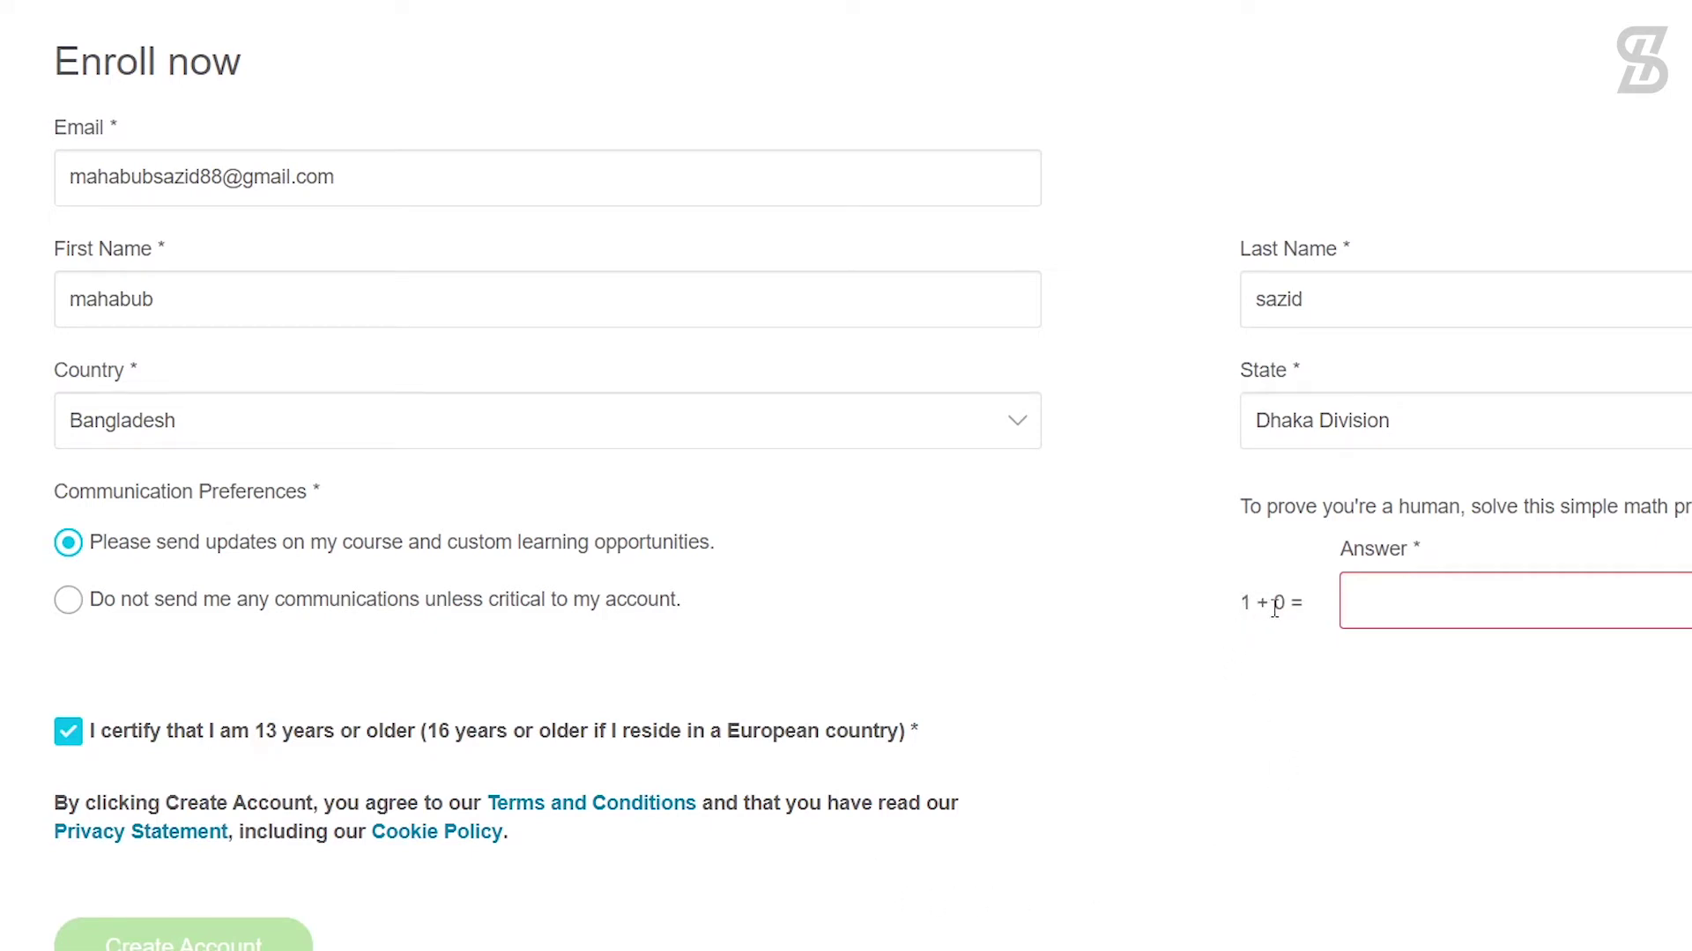
left_click(1383, 600)
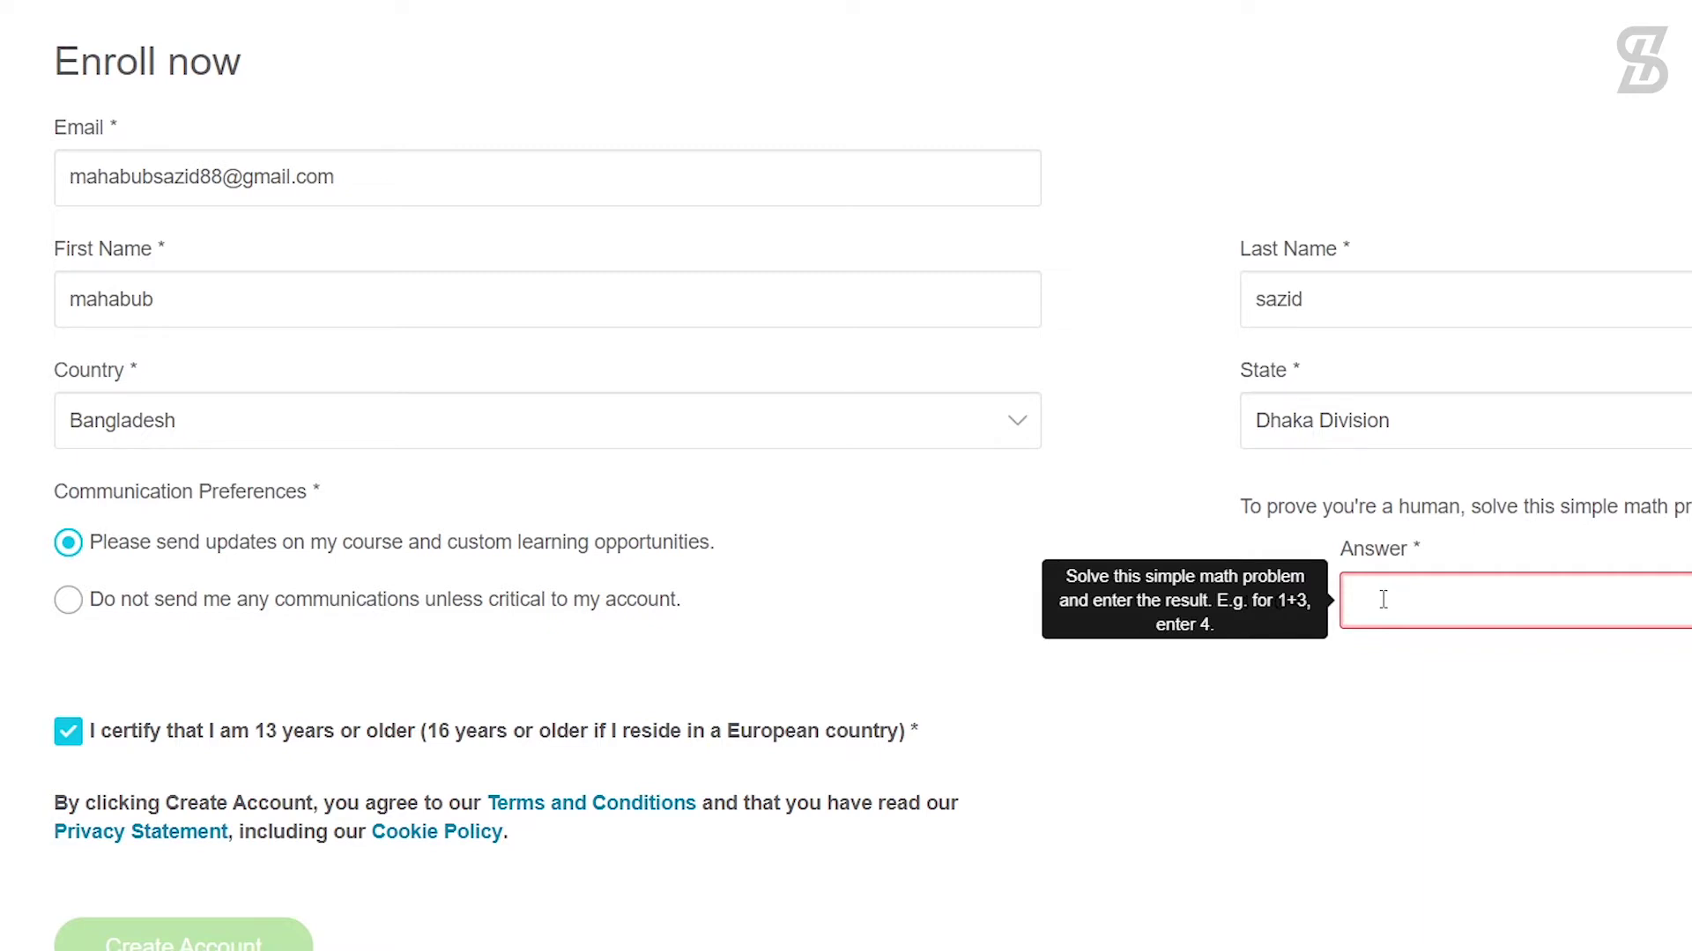
type("1")
left_click(1273, 666)
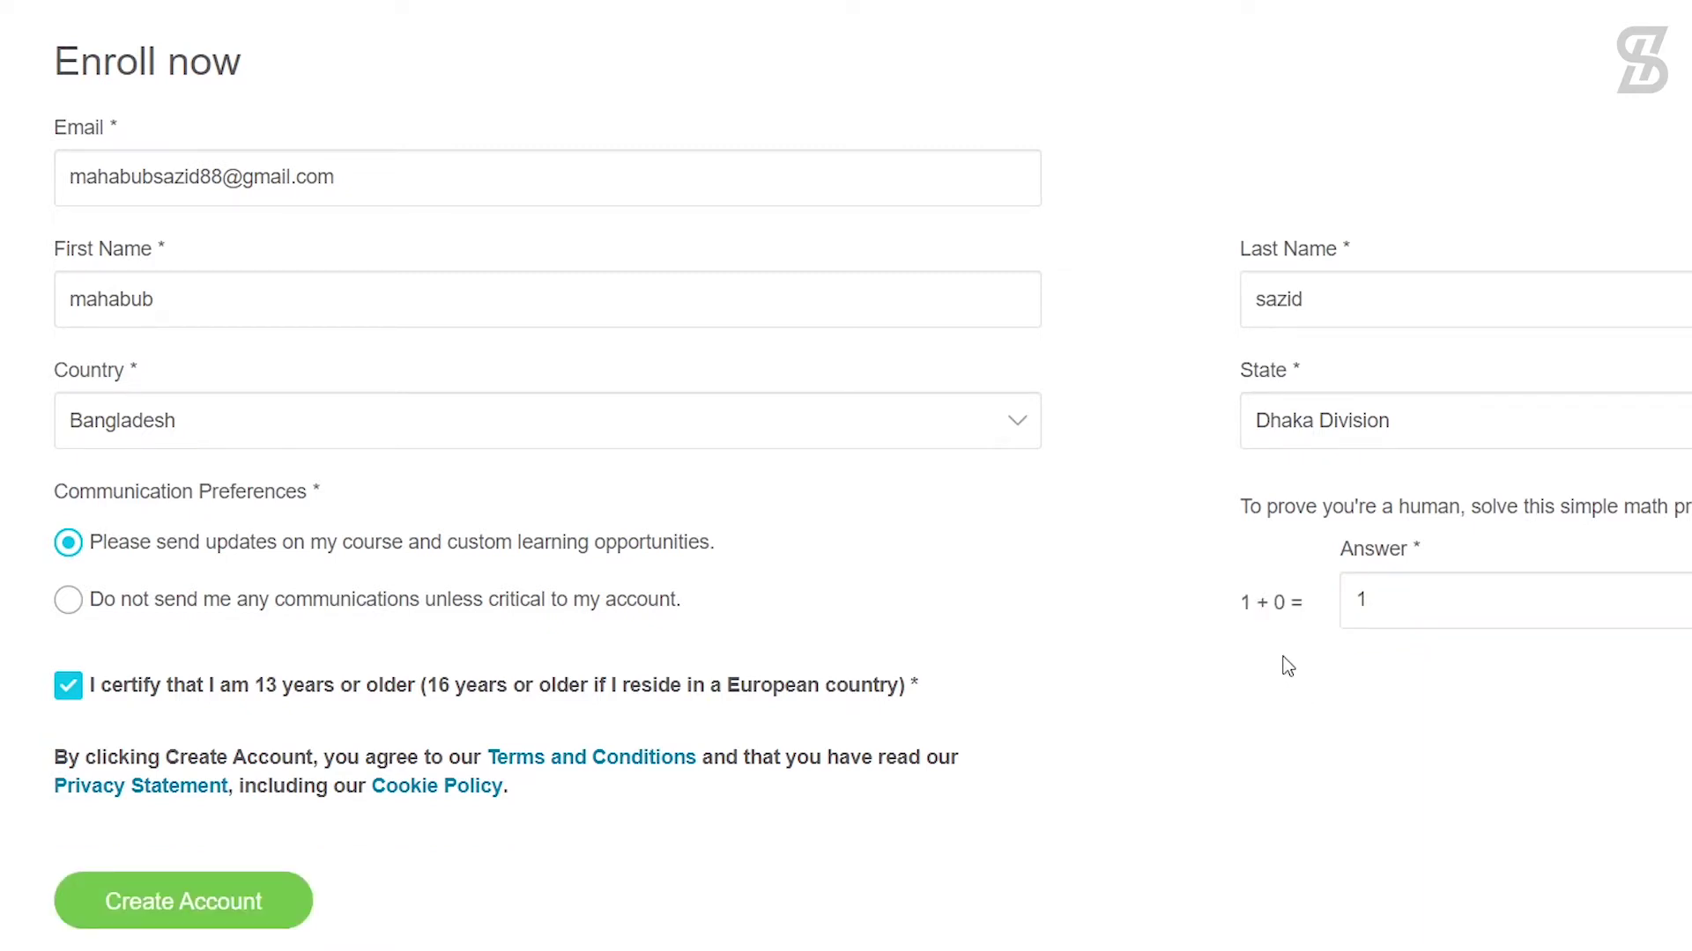
left_click(1361, 619)
left_click(1246, 688)
left_click(152, 907)
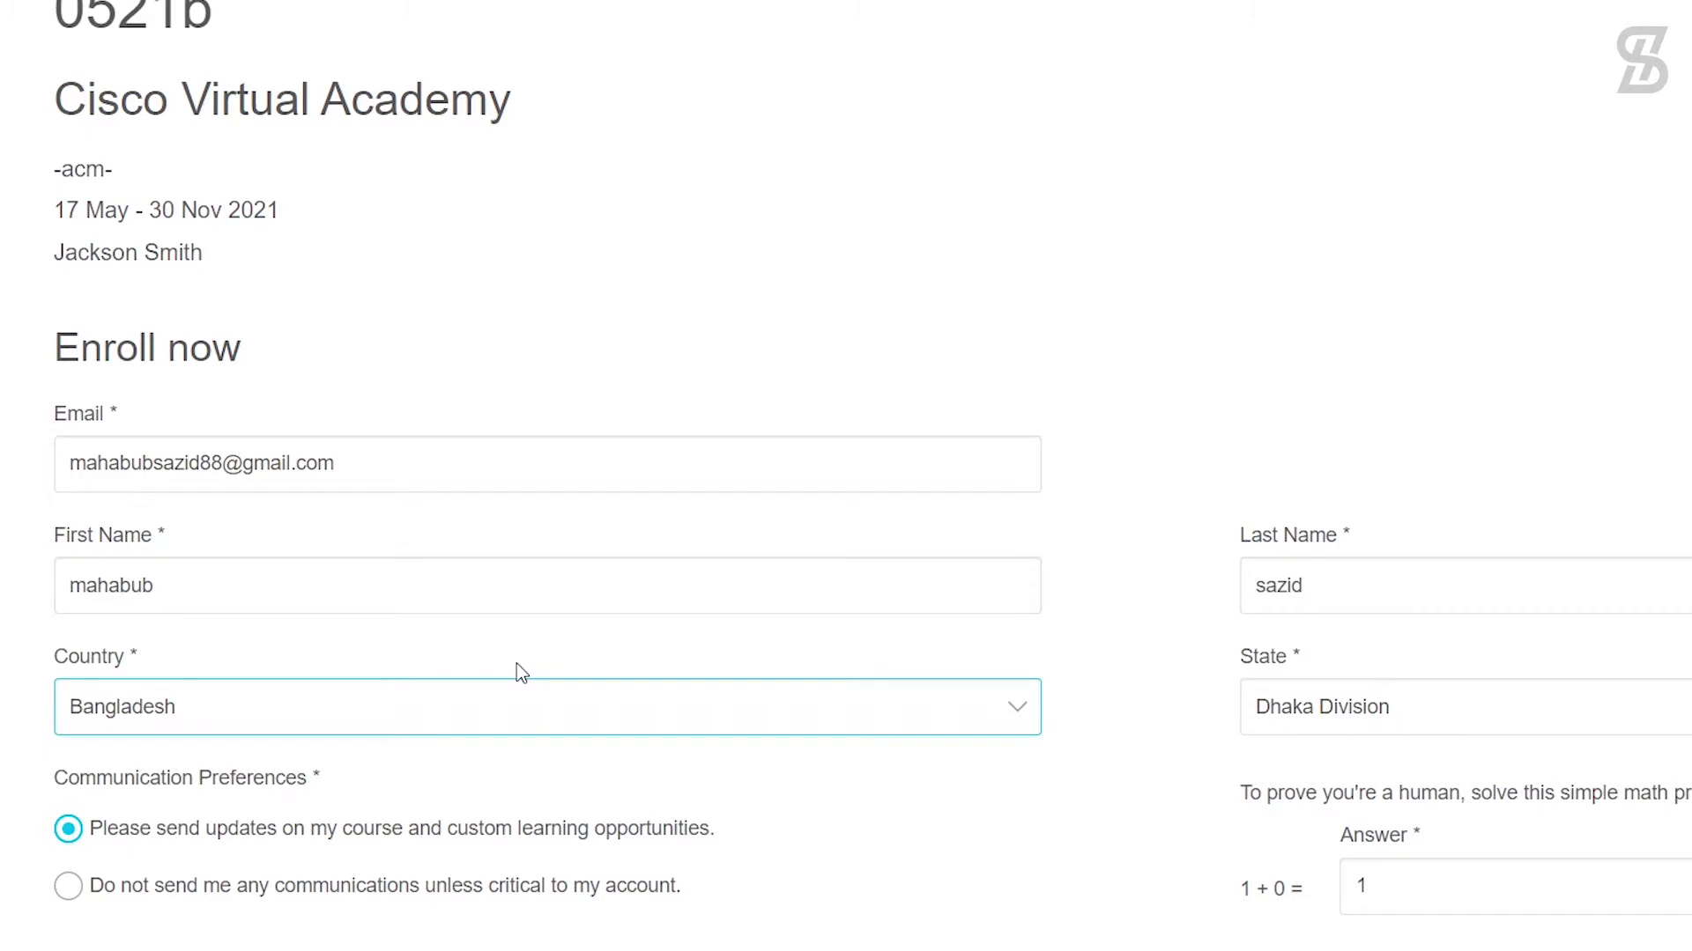
scroll(516, 664, "down", 3)
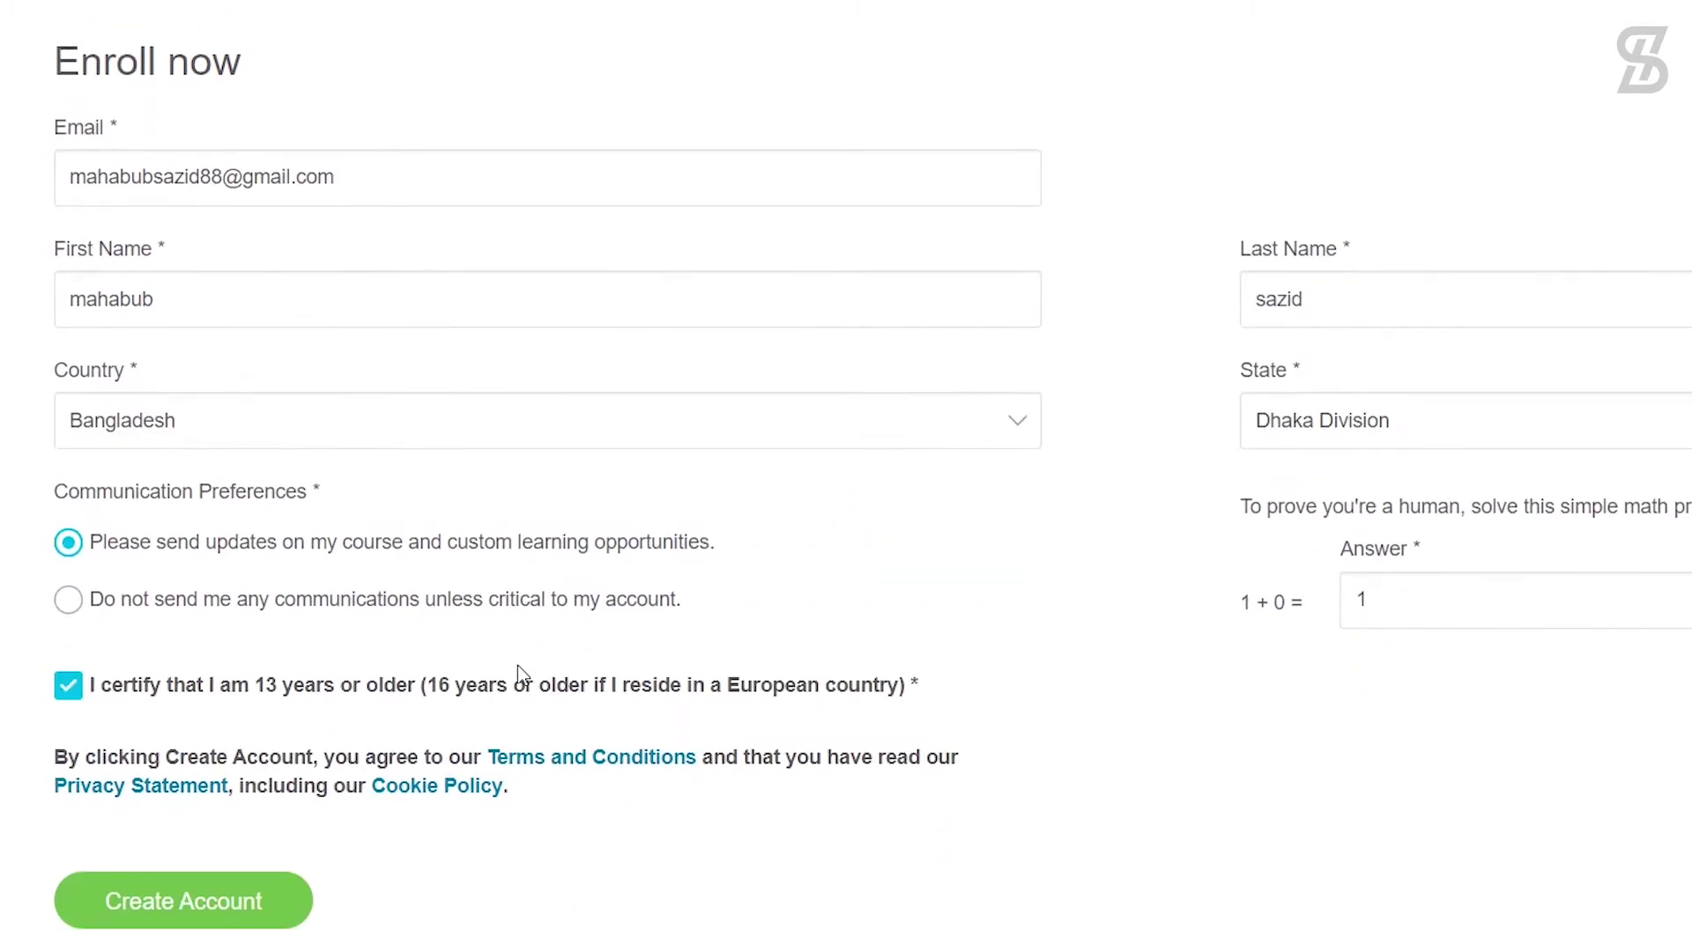
Step: Create the account and read the thank-you enrollment message
left_click(228, 909)
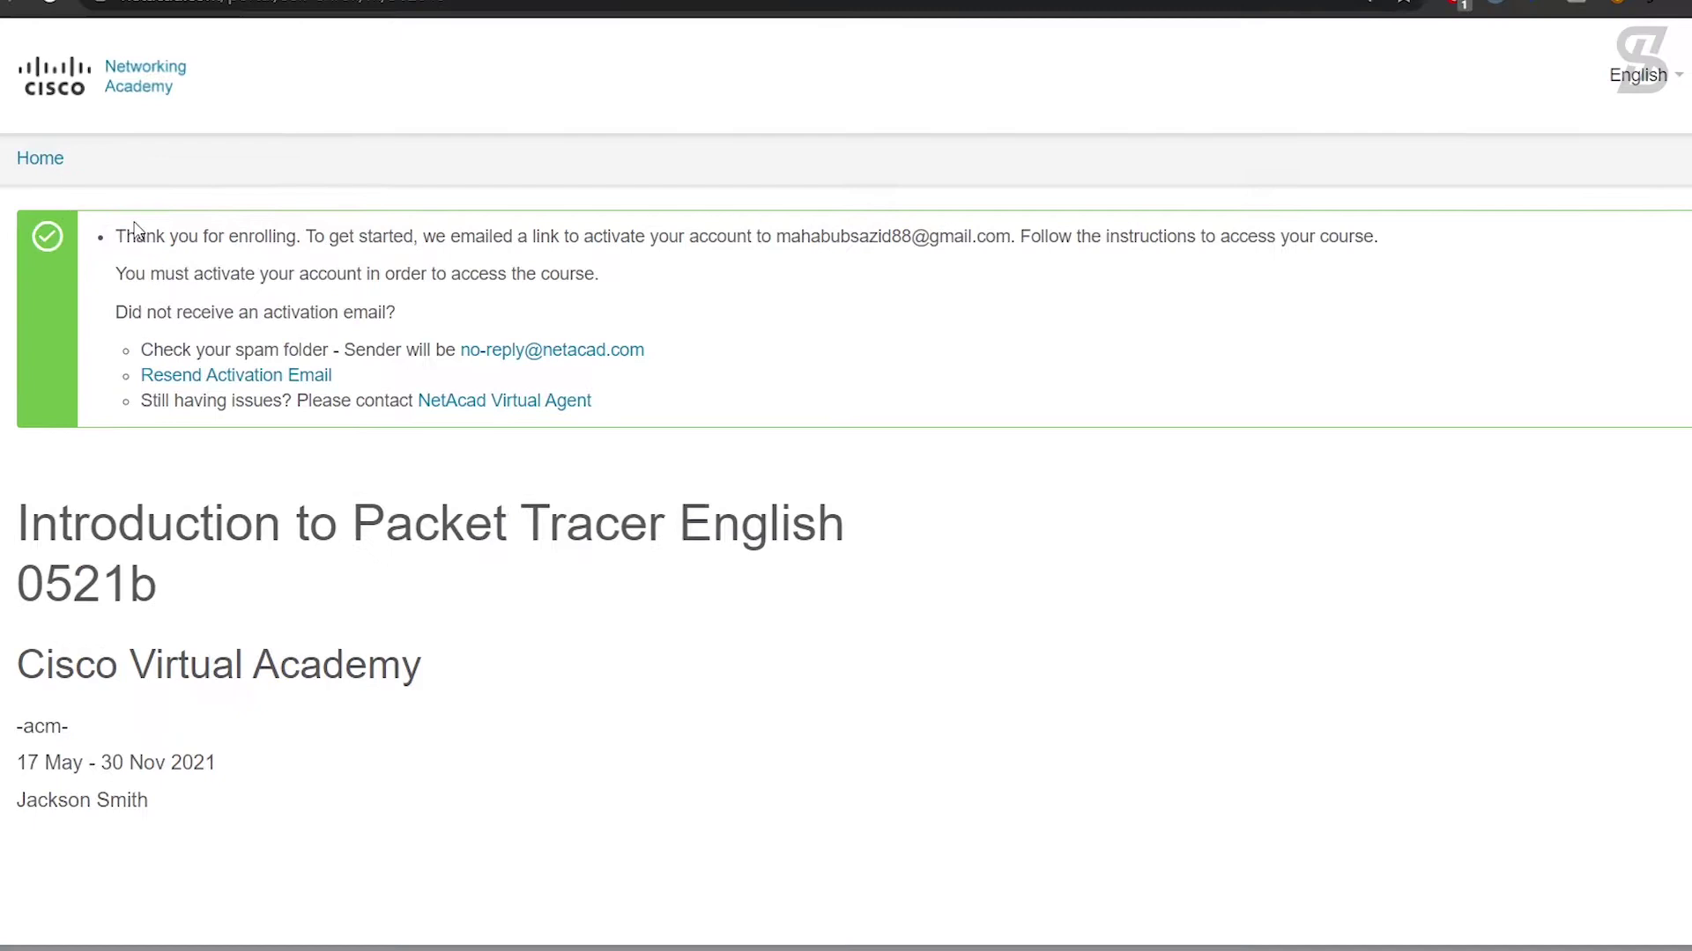
left_click_drag(117, 236, 325, 234)
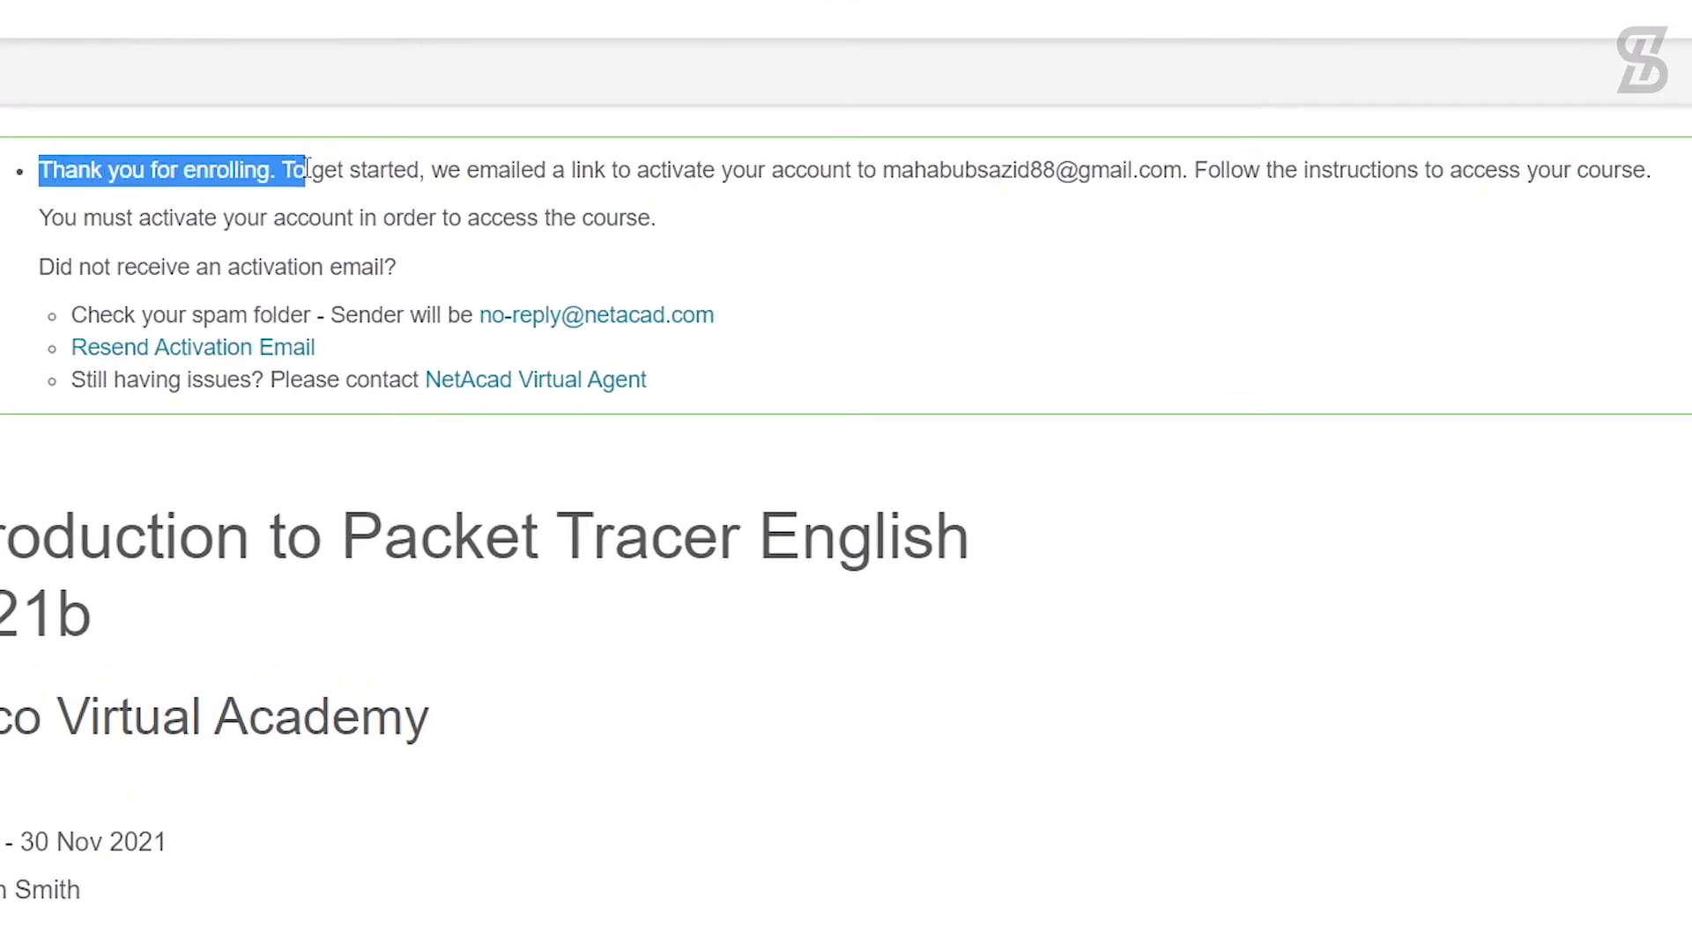
left_click_drag(306, 169, 1657, 174)
left_click(1672, 185)
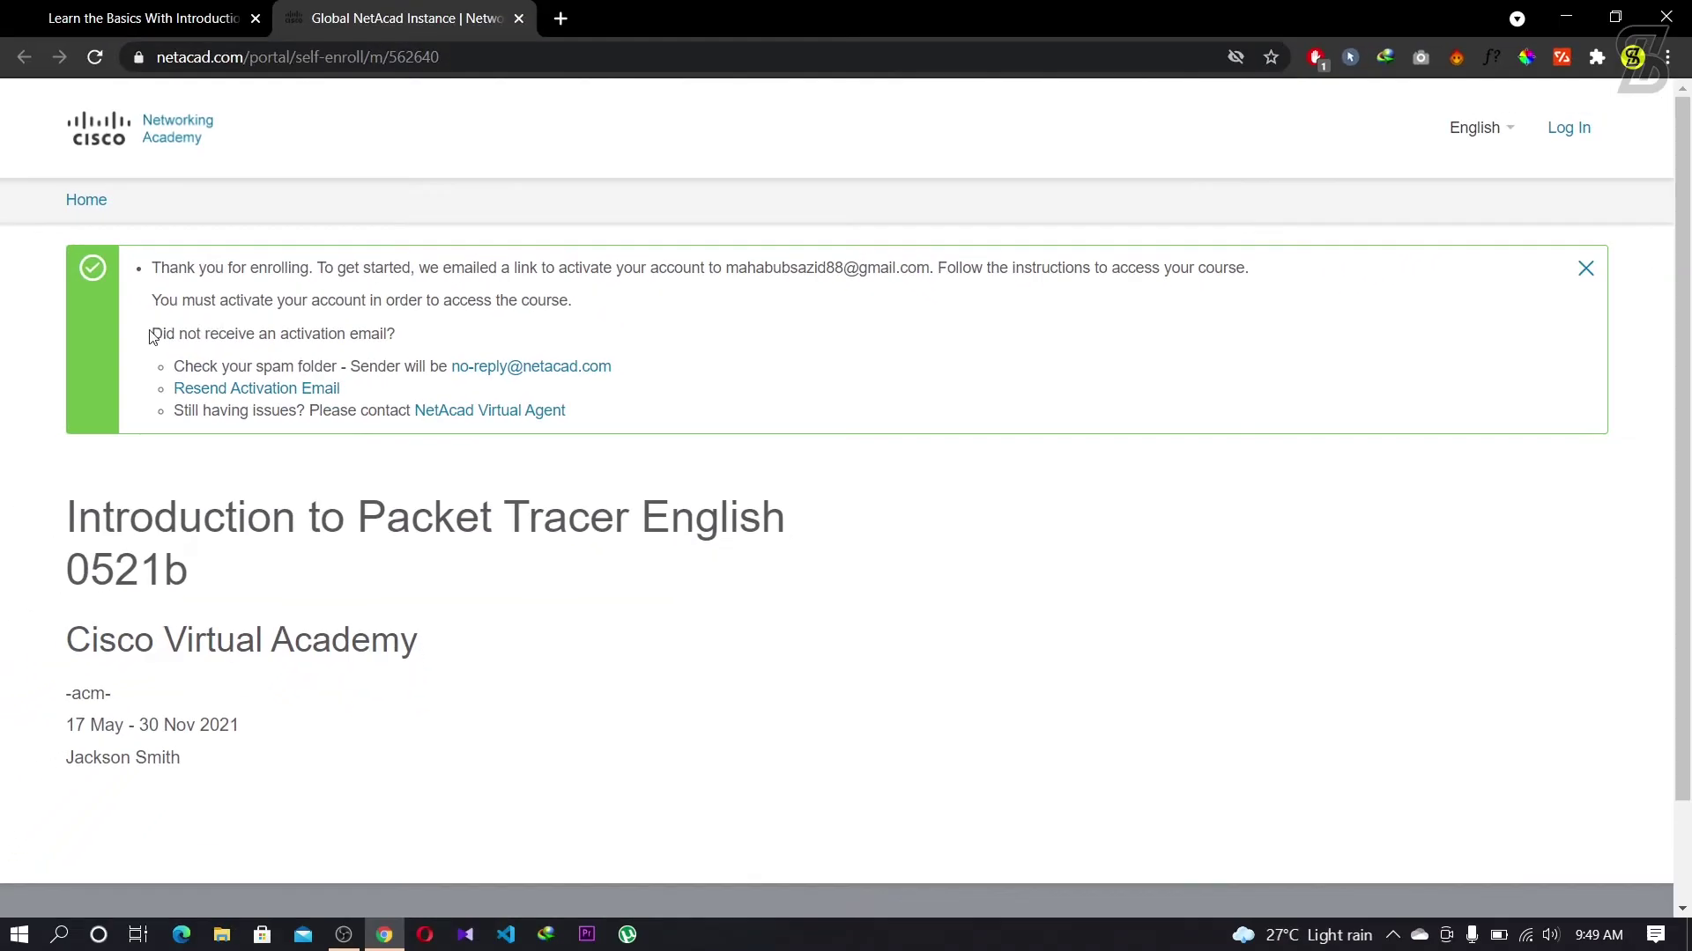
Step: Read the note about a missing activation email, then open a new browser tab
left_click_drag(67, 283, 414, 283)
left_click(305, 573)
scroll(310, 593, "down", 2)
scroll(314, 593, "up", 1)
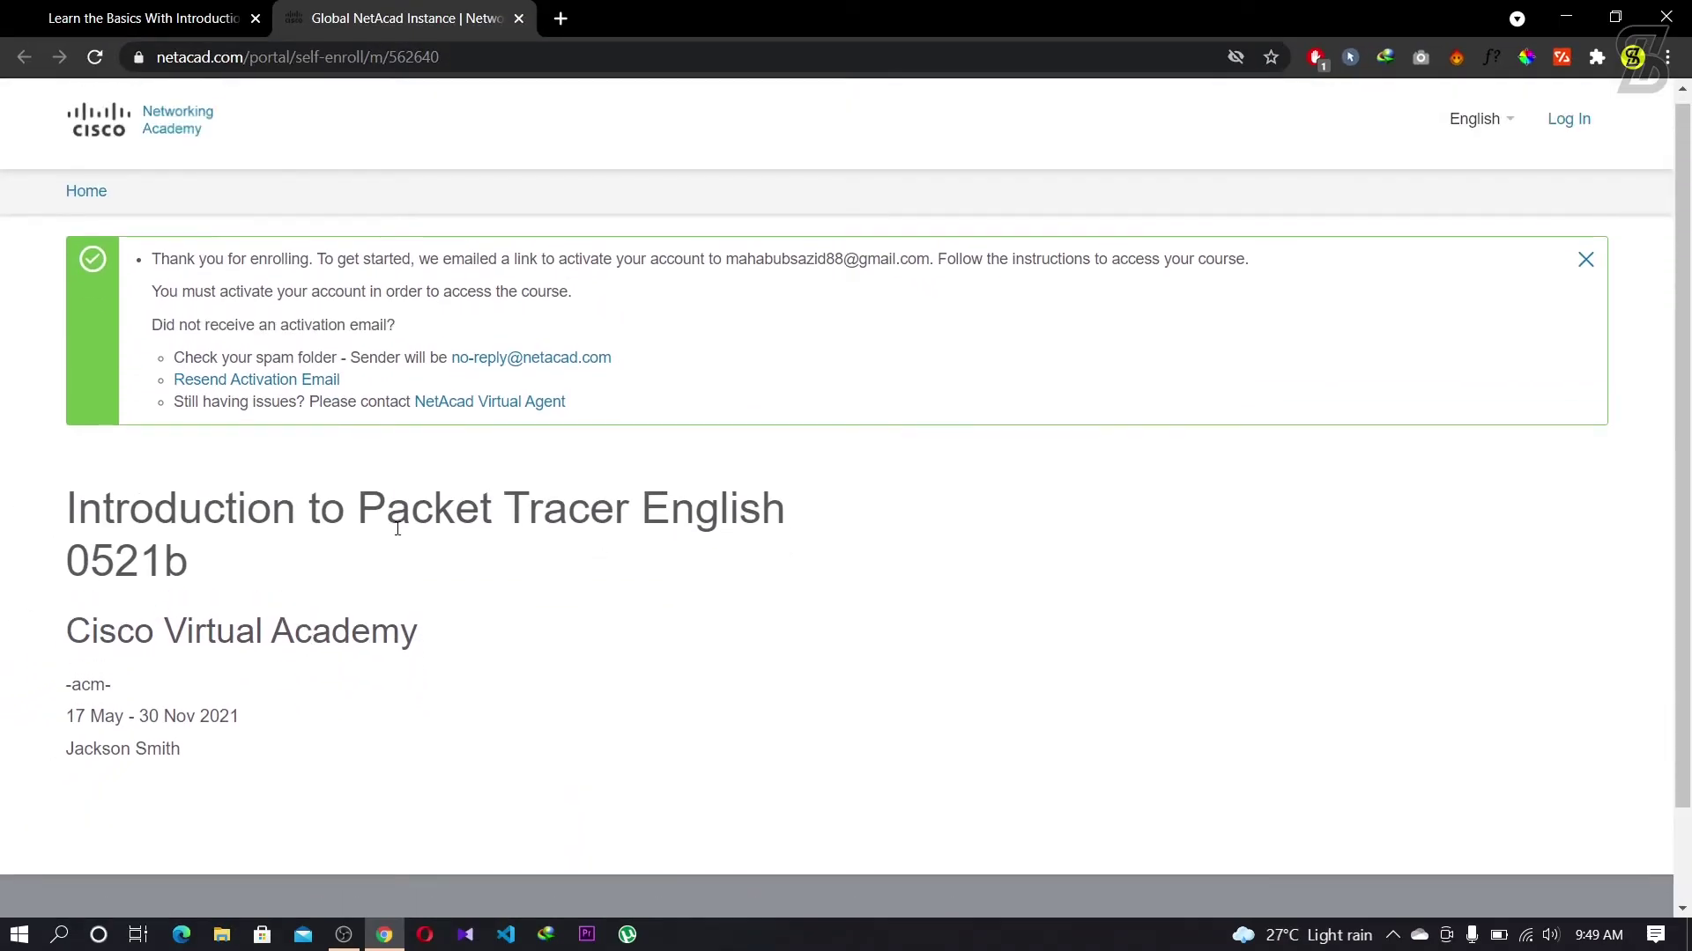
left_click(561, 18)
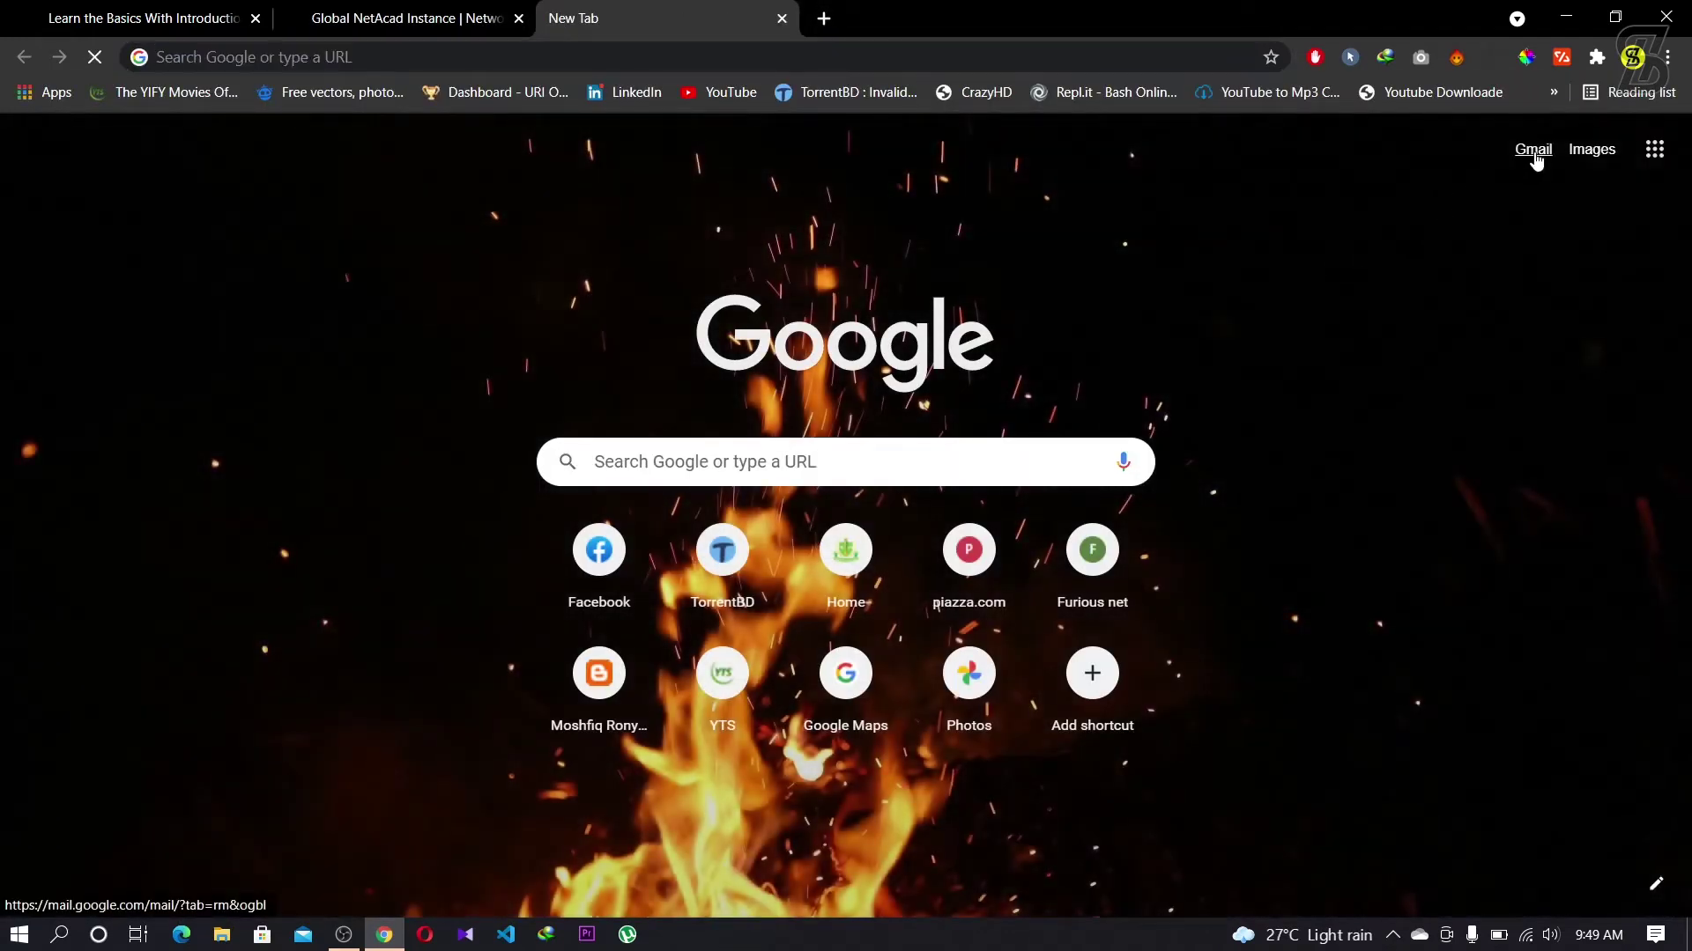
Step: In Gmail, open the Networking Academy 'Activate Your Account' email and follow its Activate account link
left_click(1533, 151)
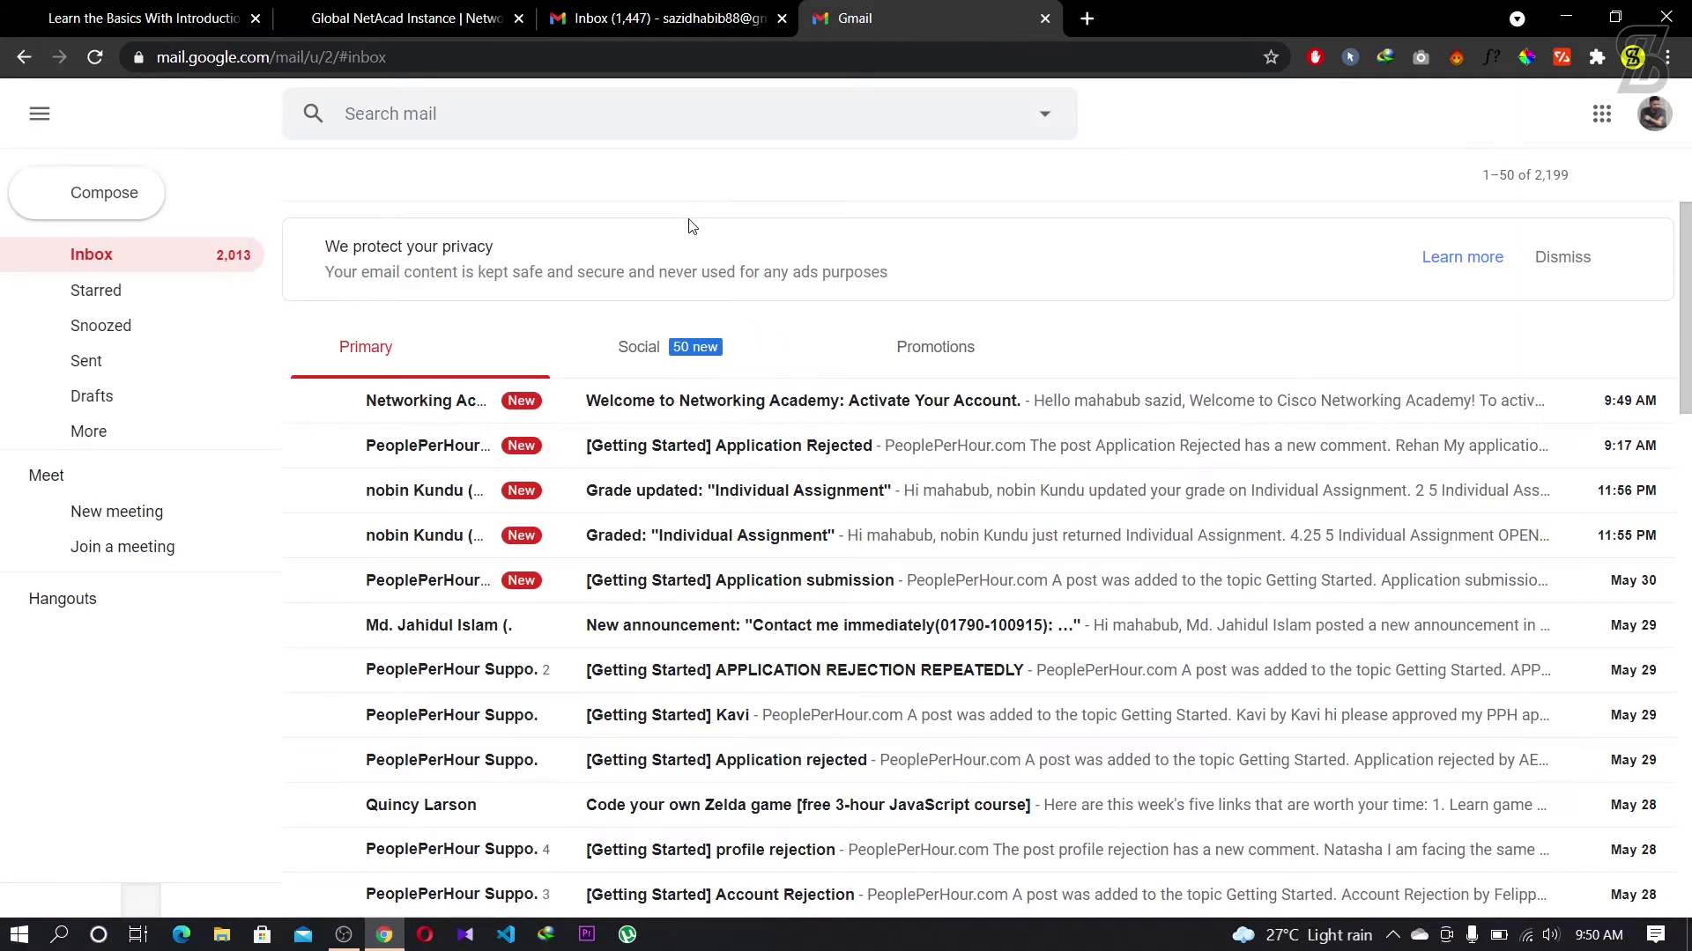
left_click(726, 403)
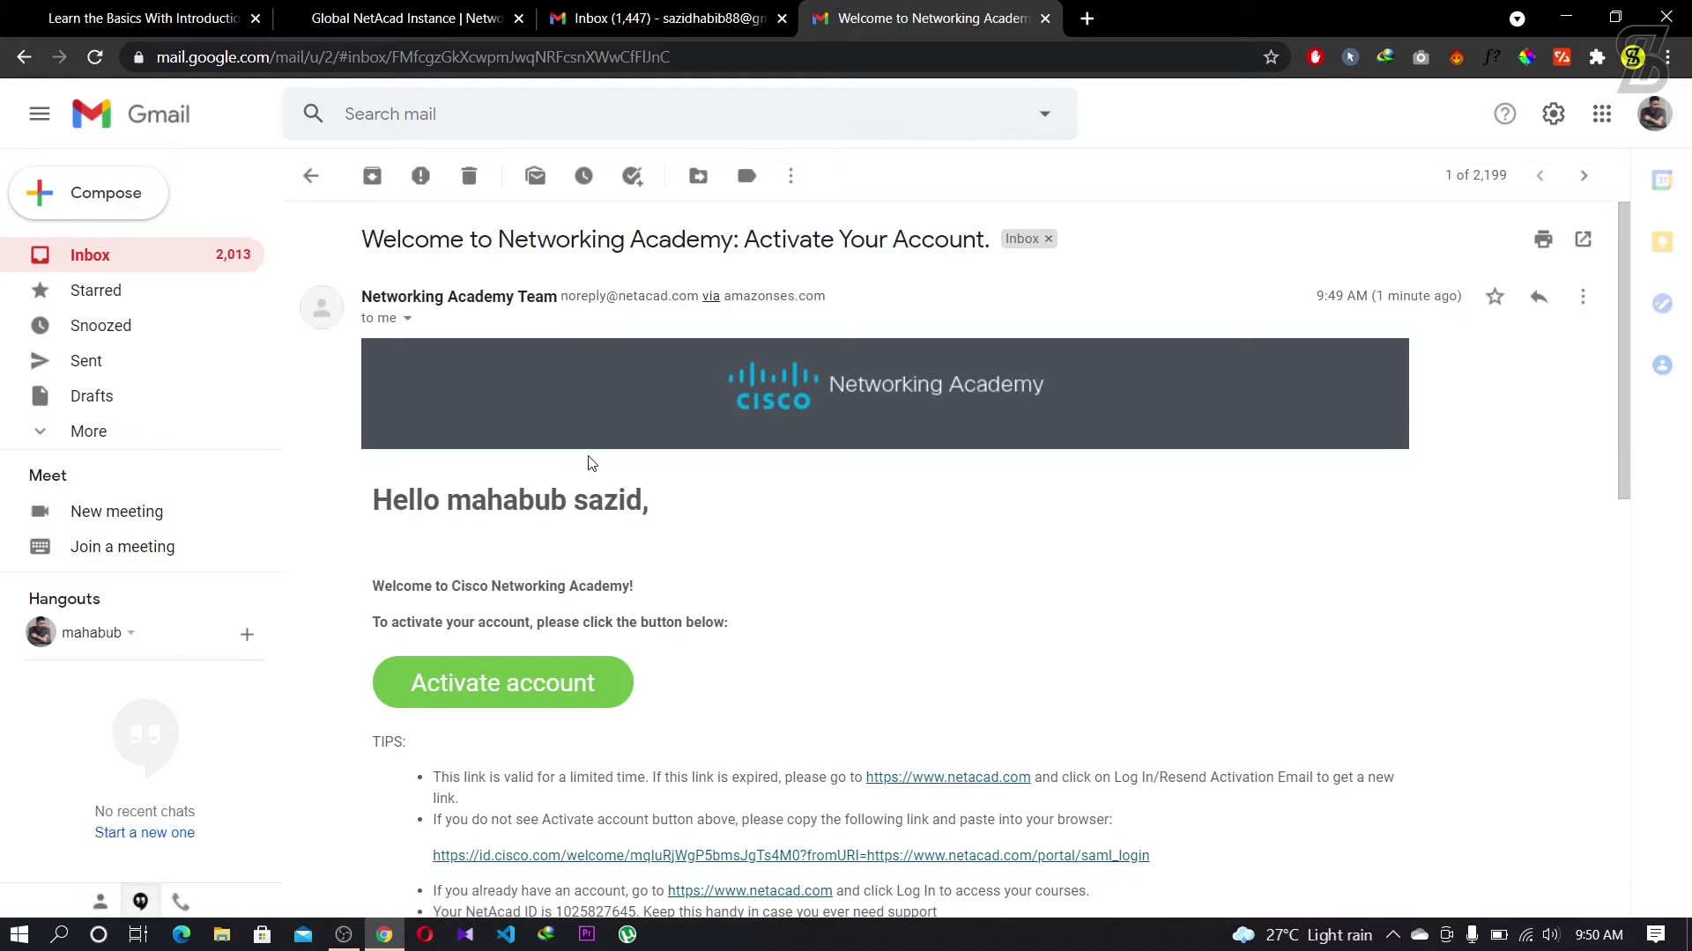
scroll(438, 494, "down", 3)
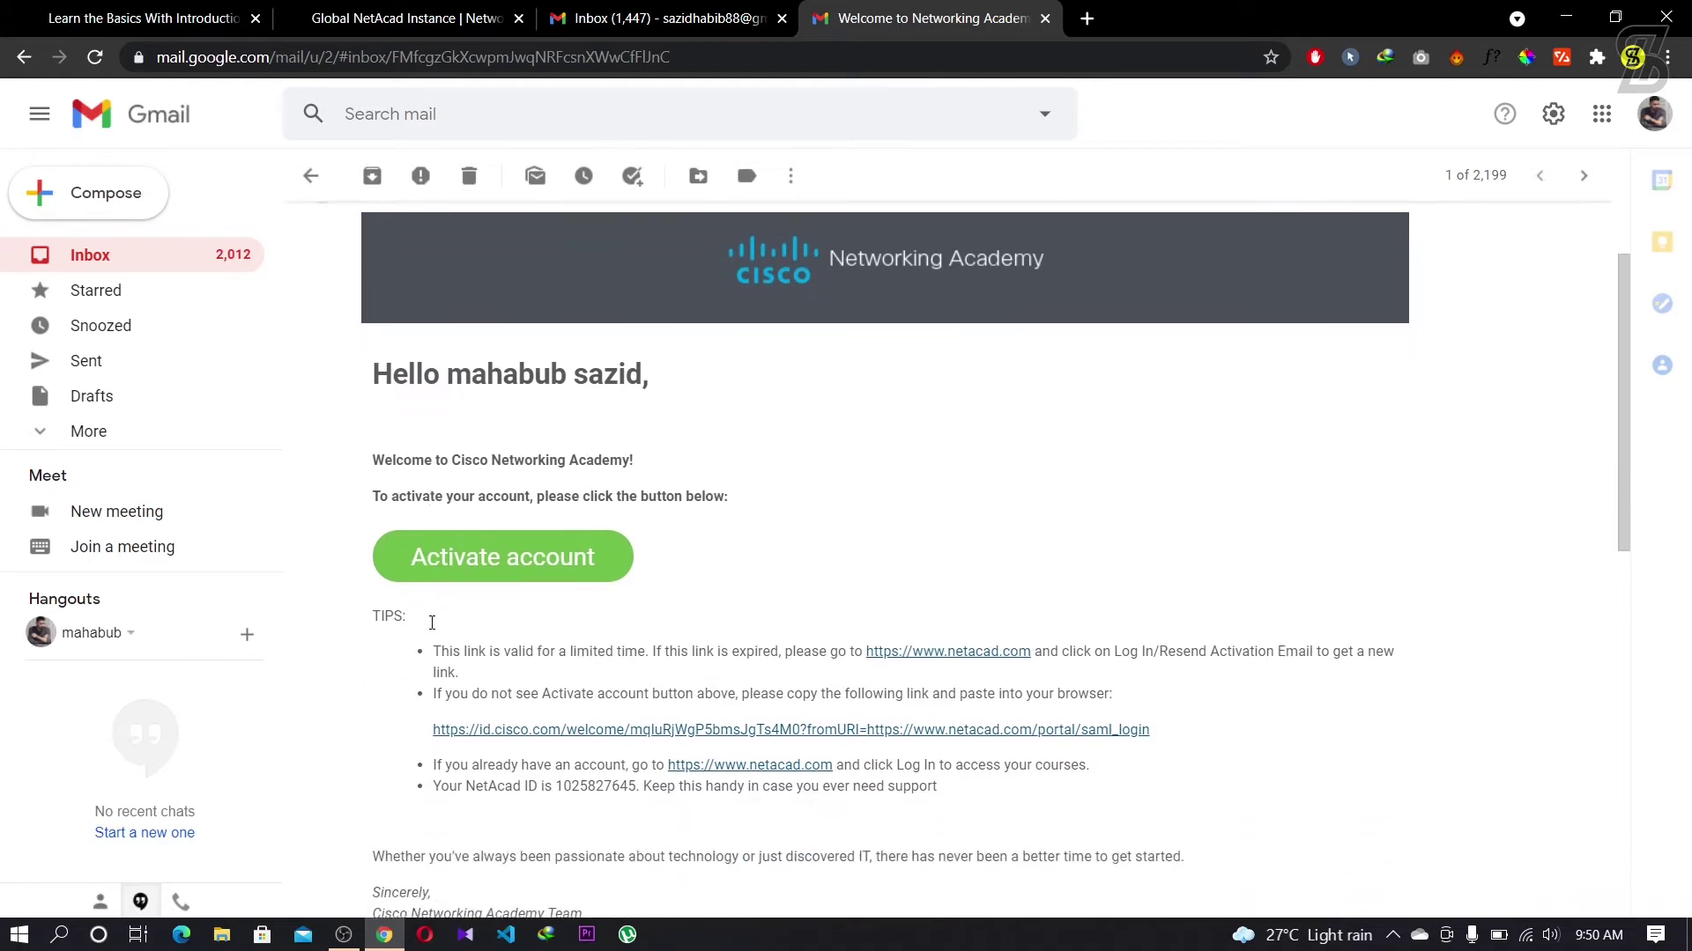
scroll(447, 495, "down", 3)
scroll(445, 490, "up", 4)
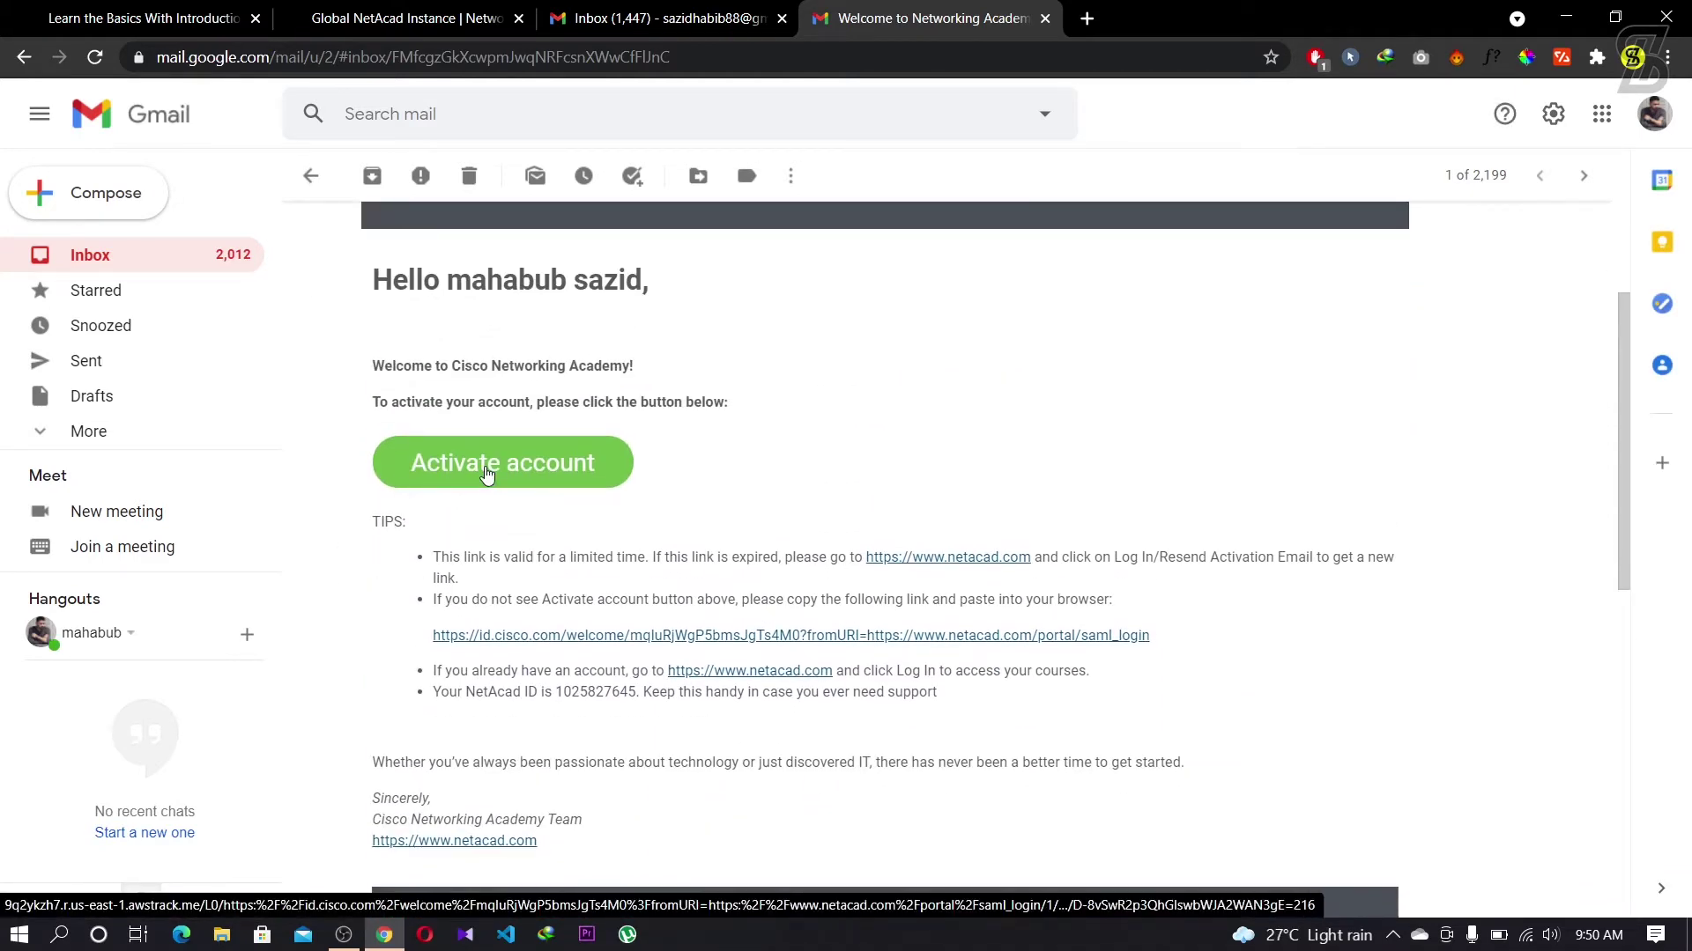
left_click(486, 474)
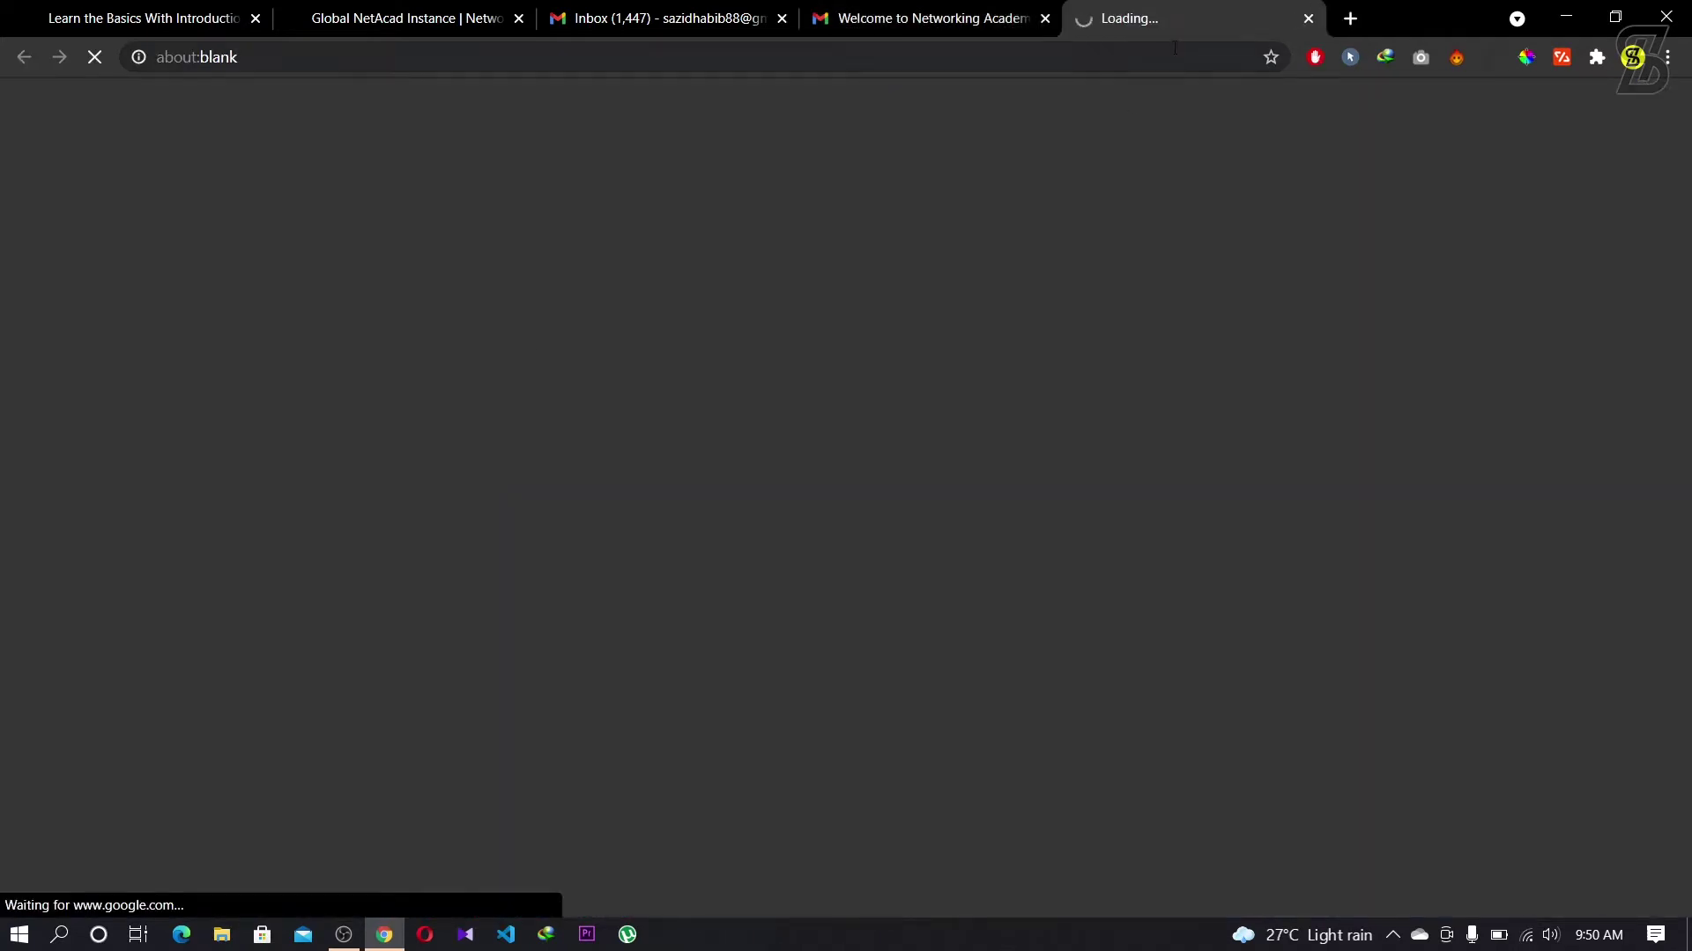
Step: Close the extra Gmail Inbox tab and review the Cisco ID password requirements: 8+ characters, a number, no username parts, no previous passwords
left_click(780, 19)
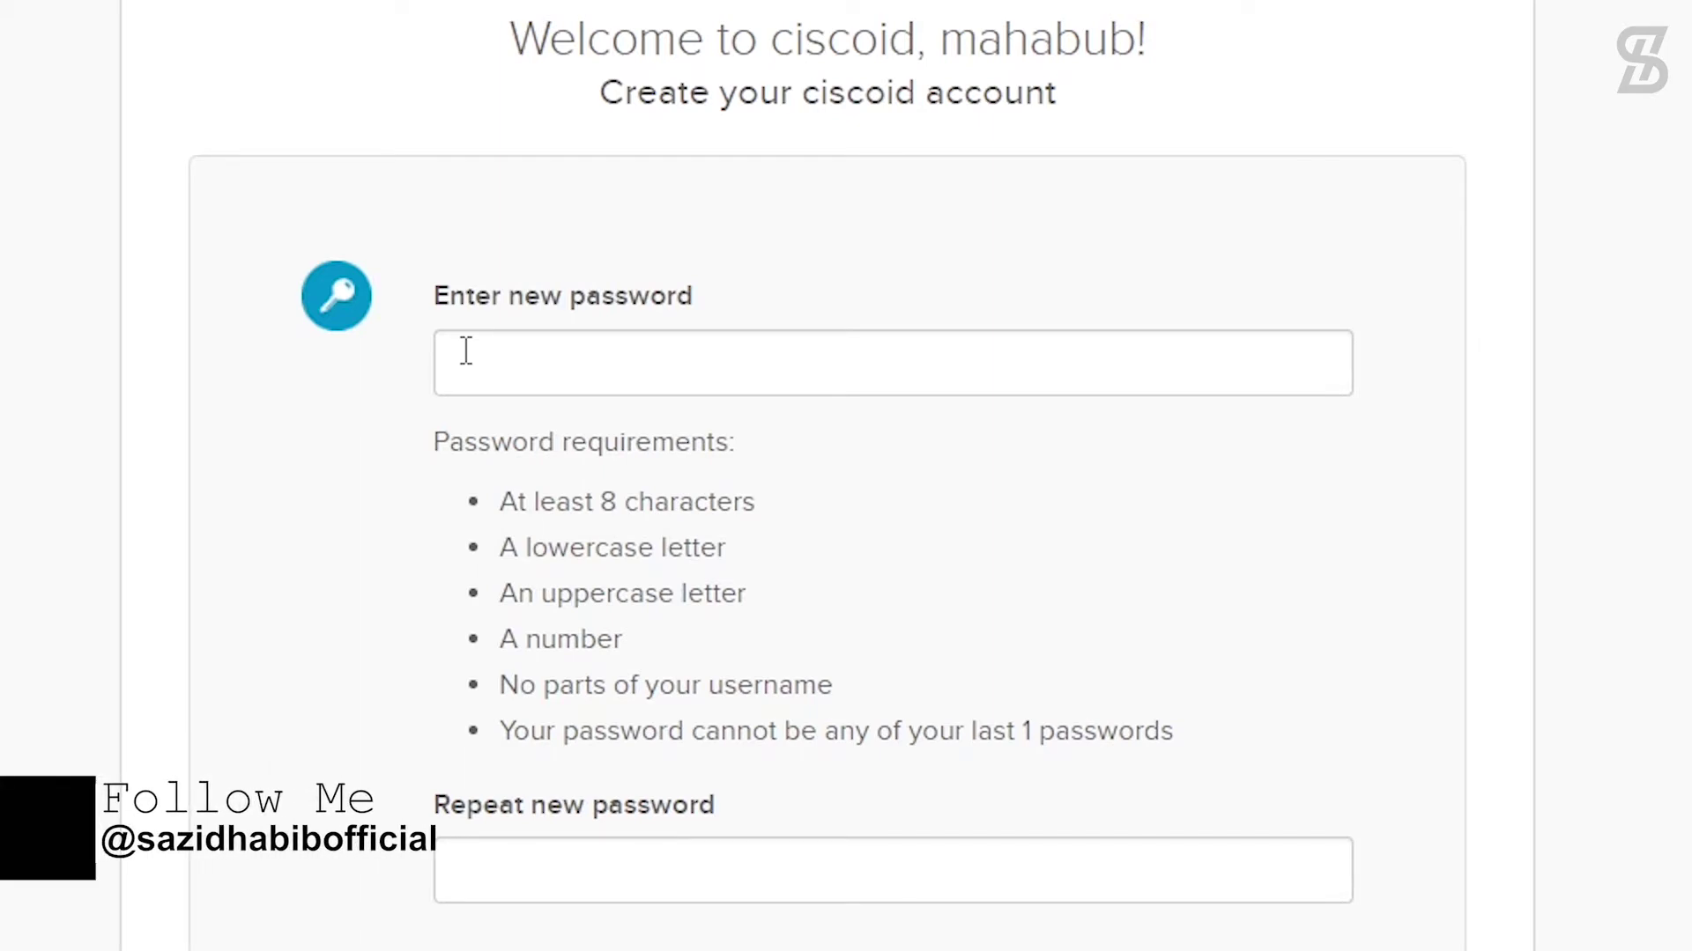
left_click_drag(503, 502, 747, 593)
left_click_drag(499, 639, 657, 637)
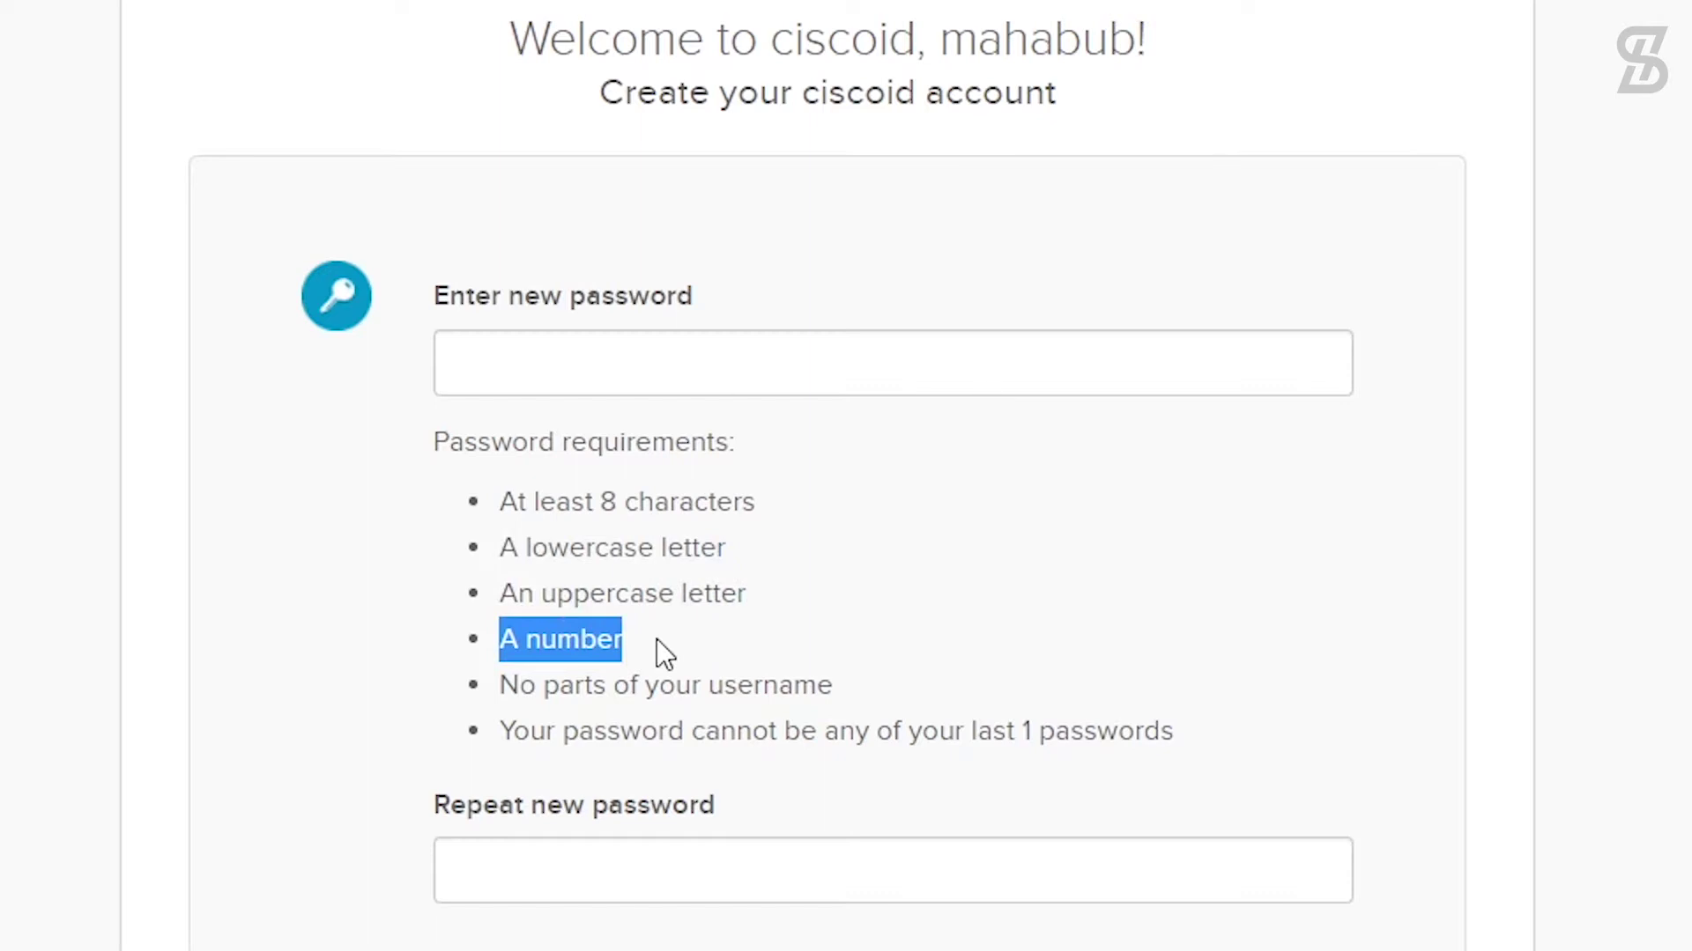
left_click_drag(504, 687, 809, 692)
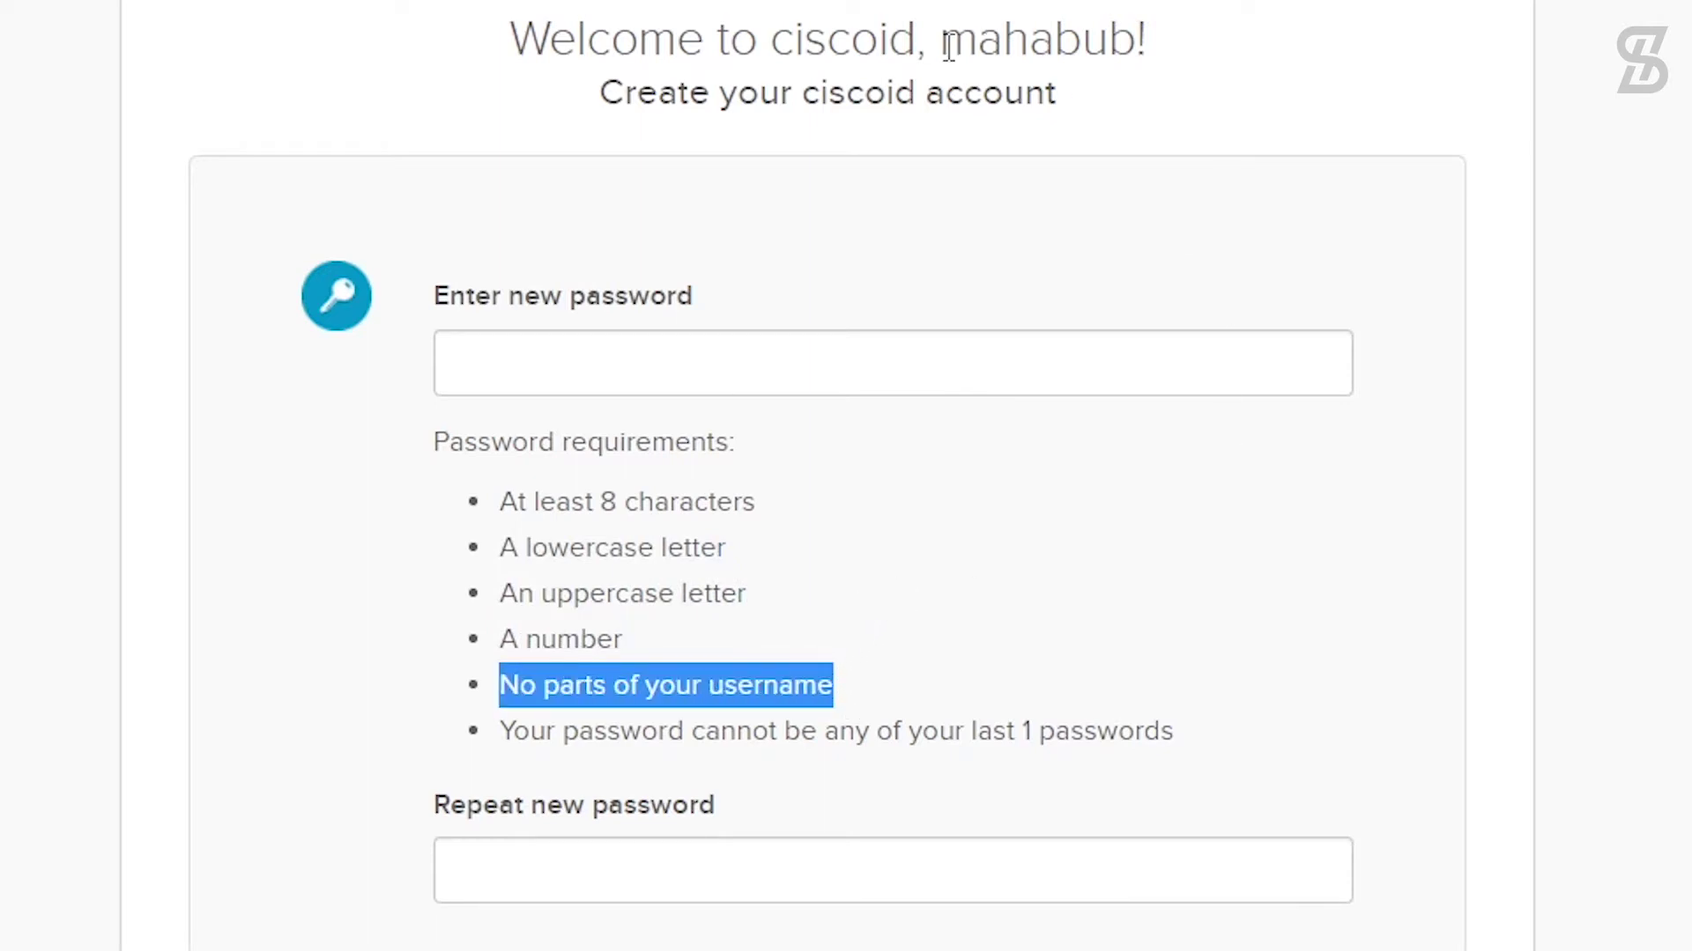
left_click_drag(941, 39, 1155, 37)
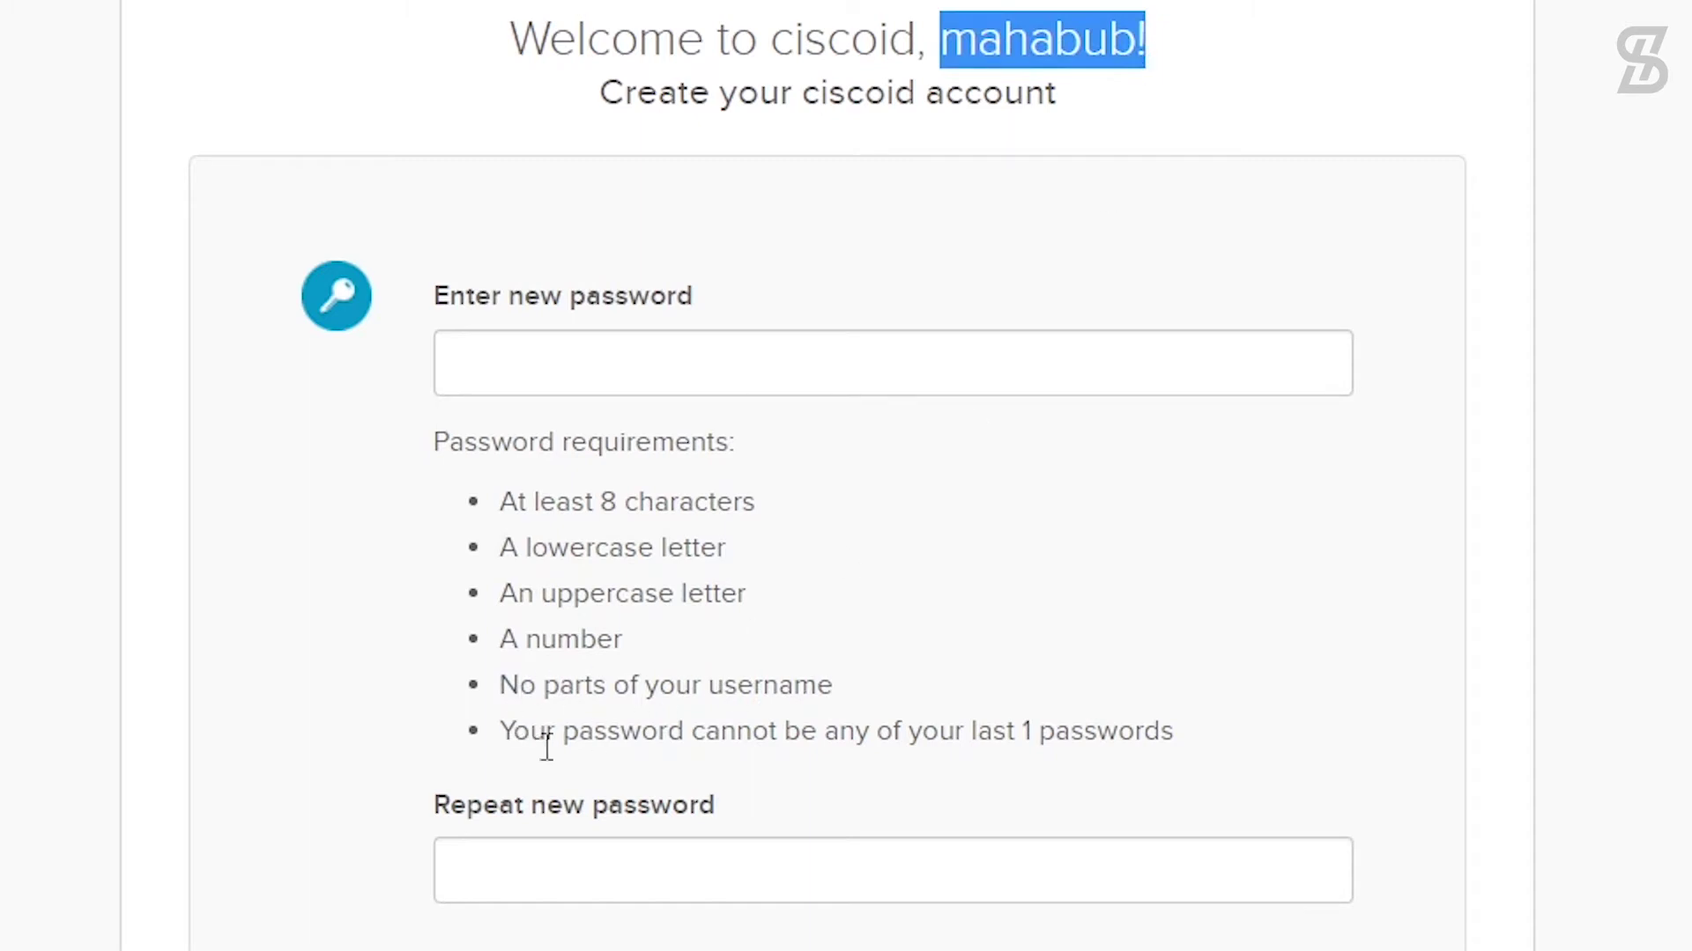
left_click_drag(503, 739, 1046, 765)
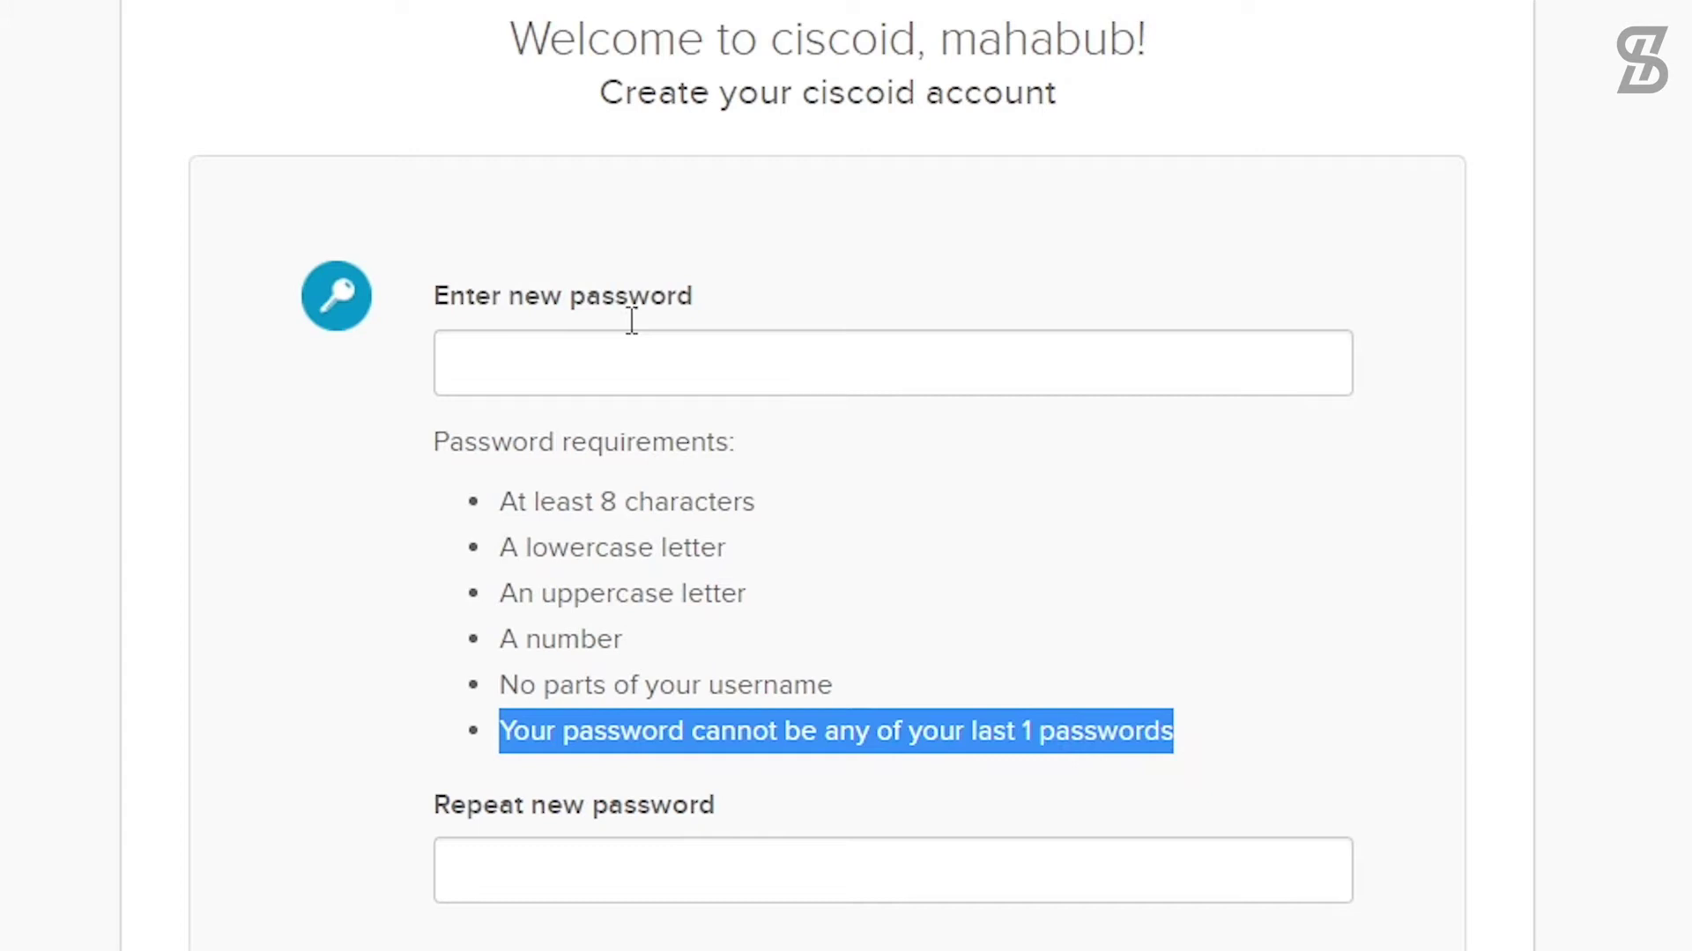
Step: Begin typing a new masked password into the Enter new password field
left_click(532, 370)
type("•••")
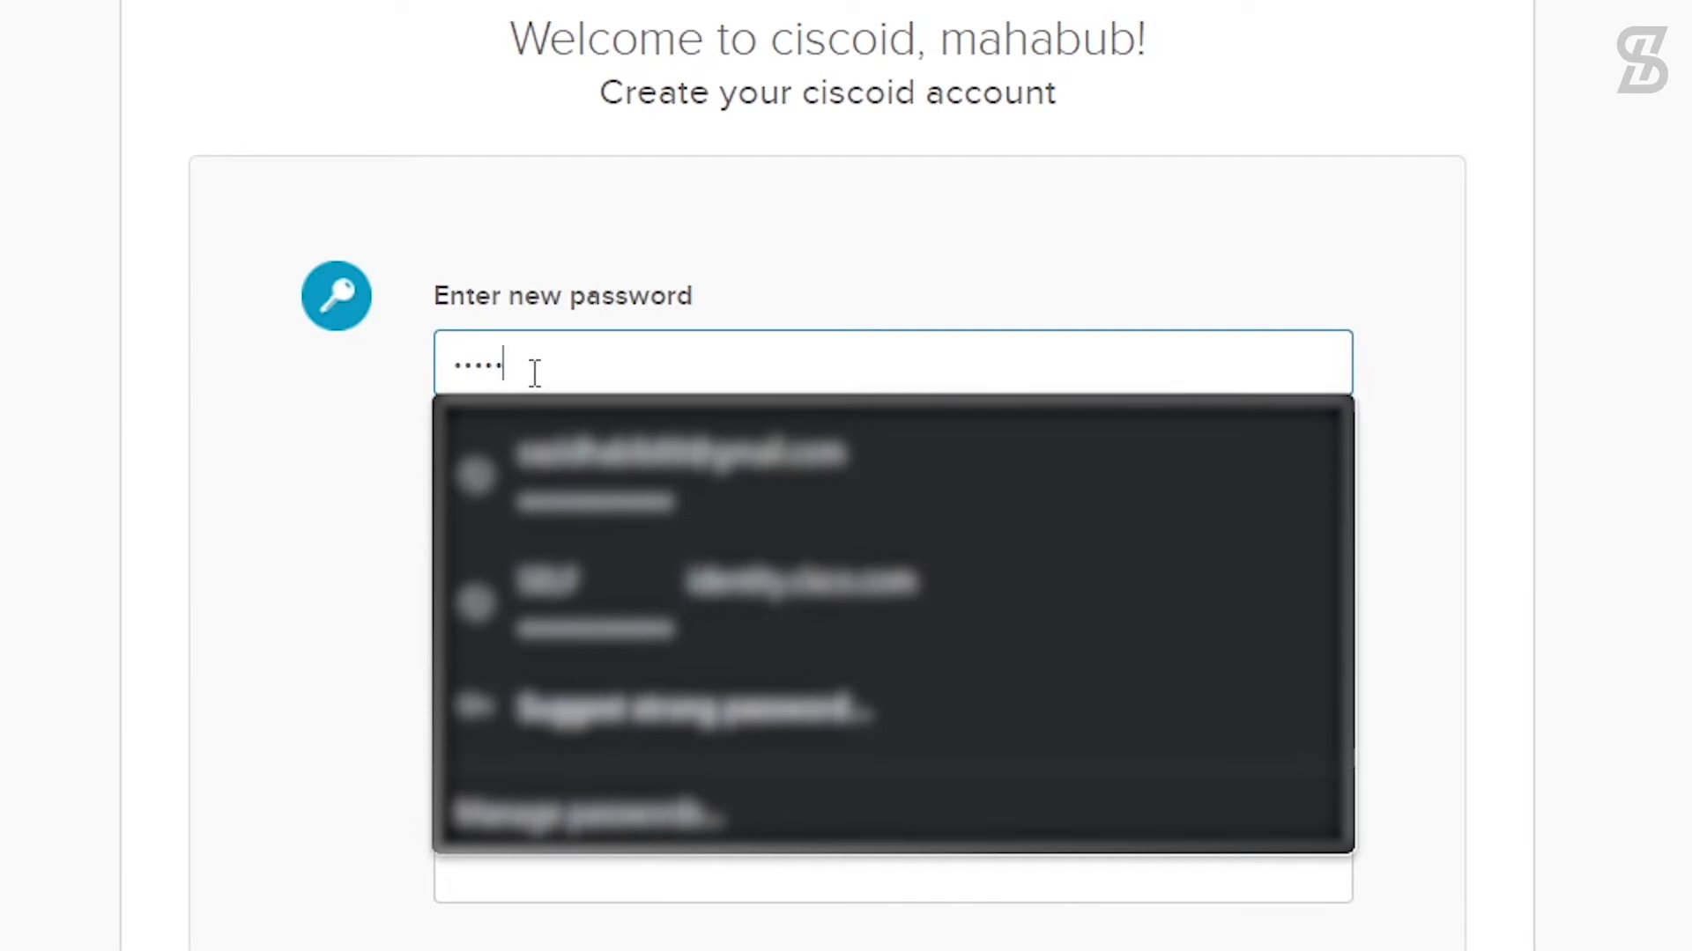
type("****")
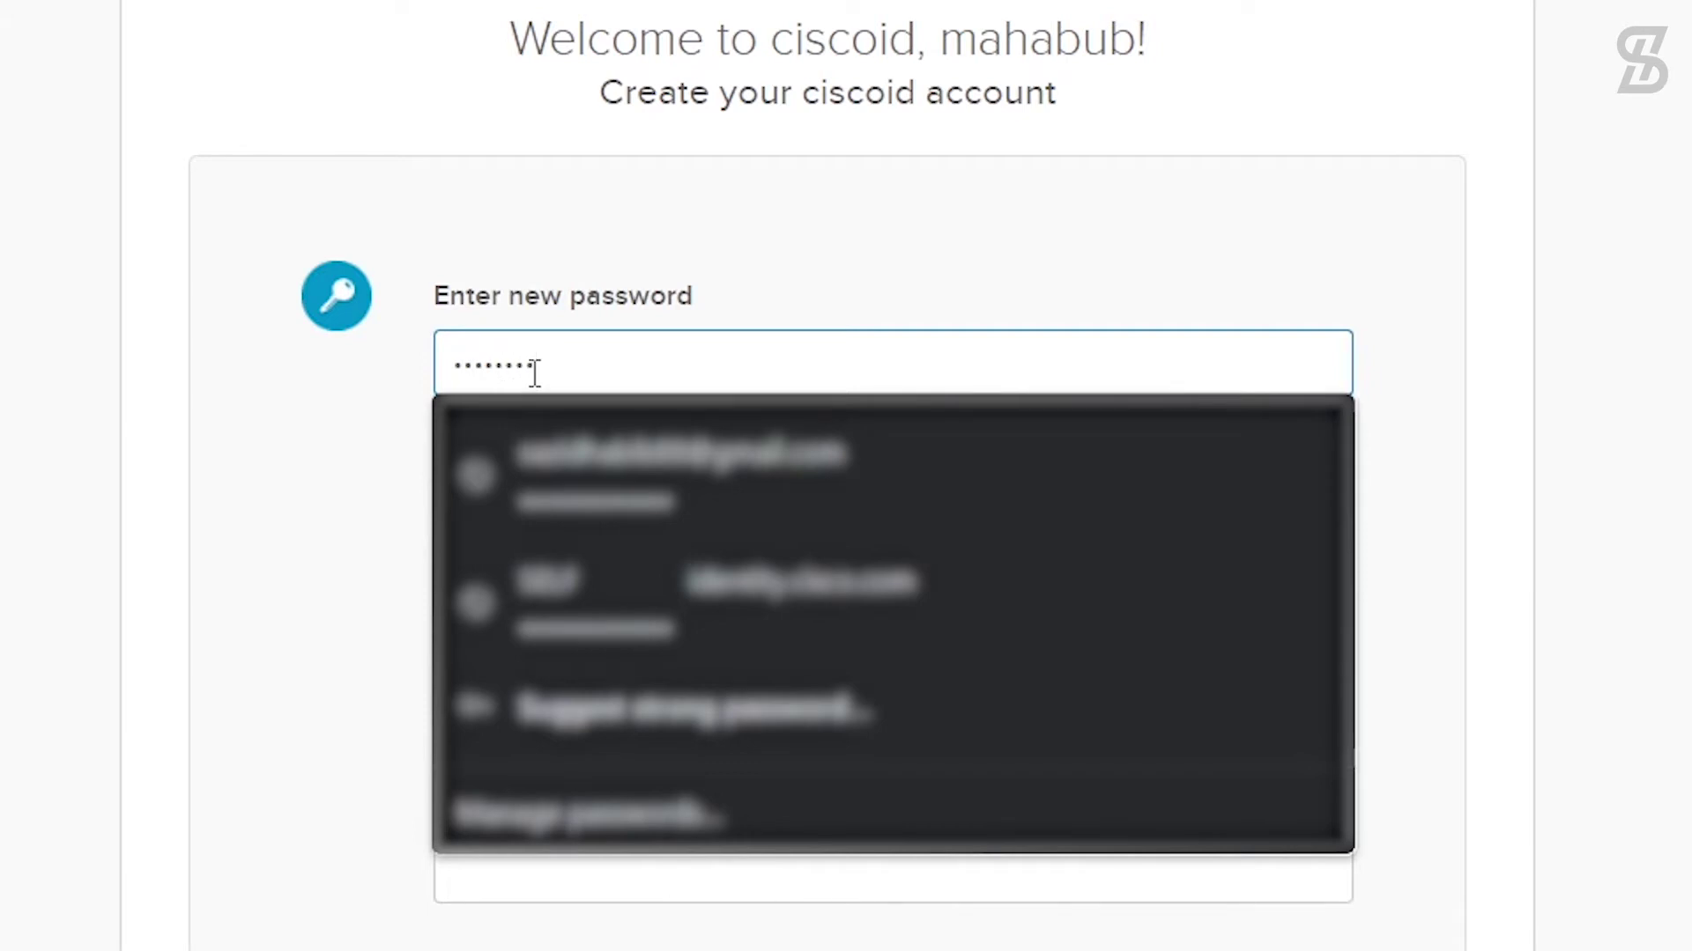
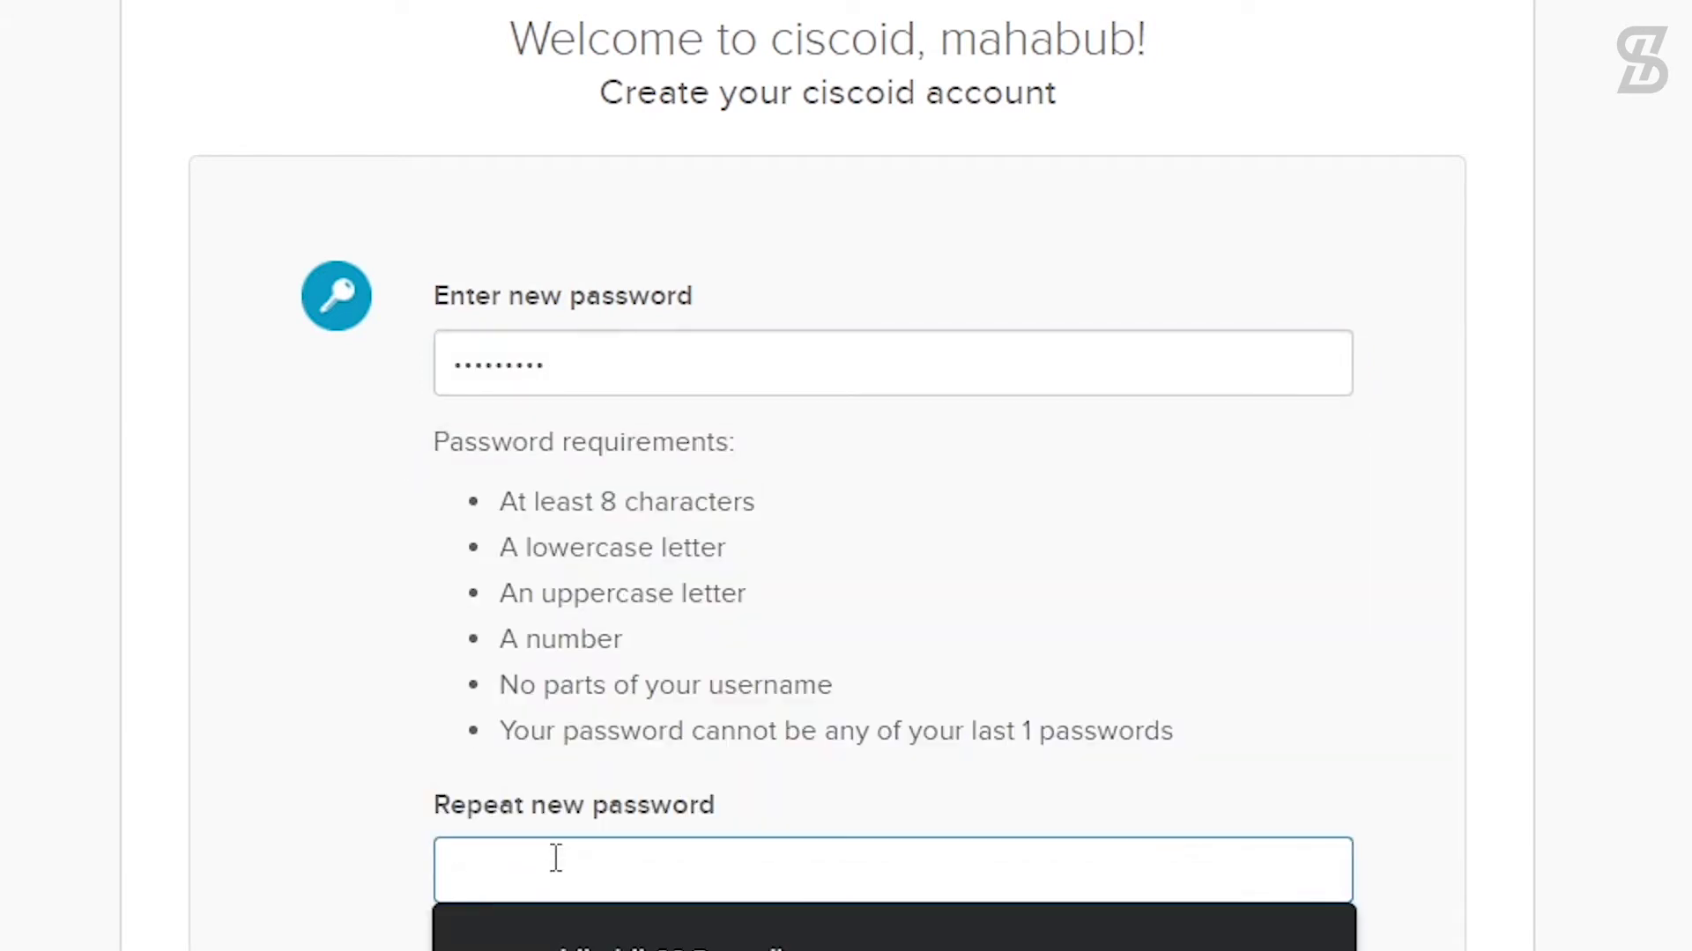
Step: Repeat the new password in the confirmation field and submit the Cisco ID account form
type("****")
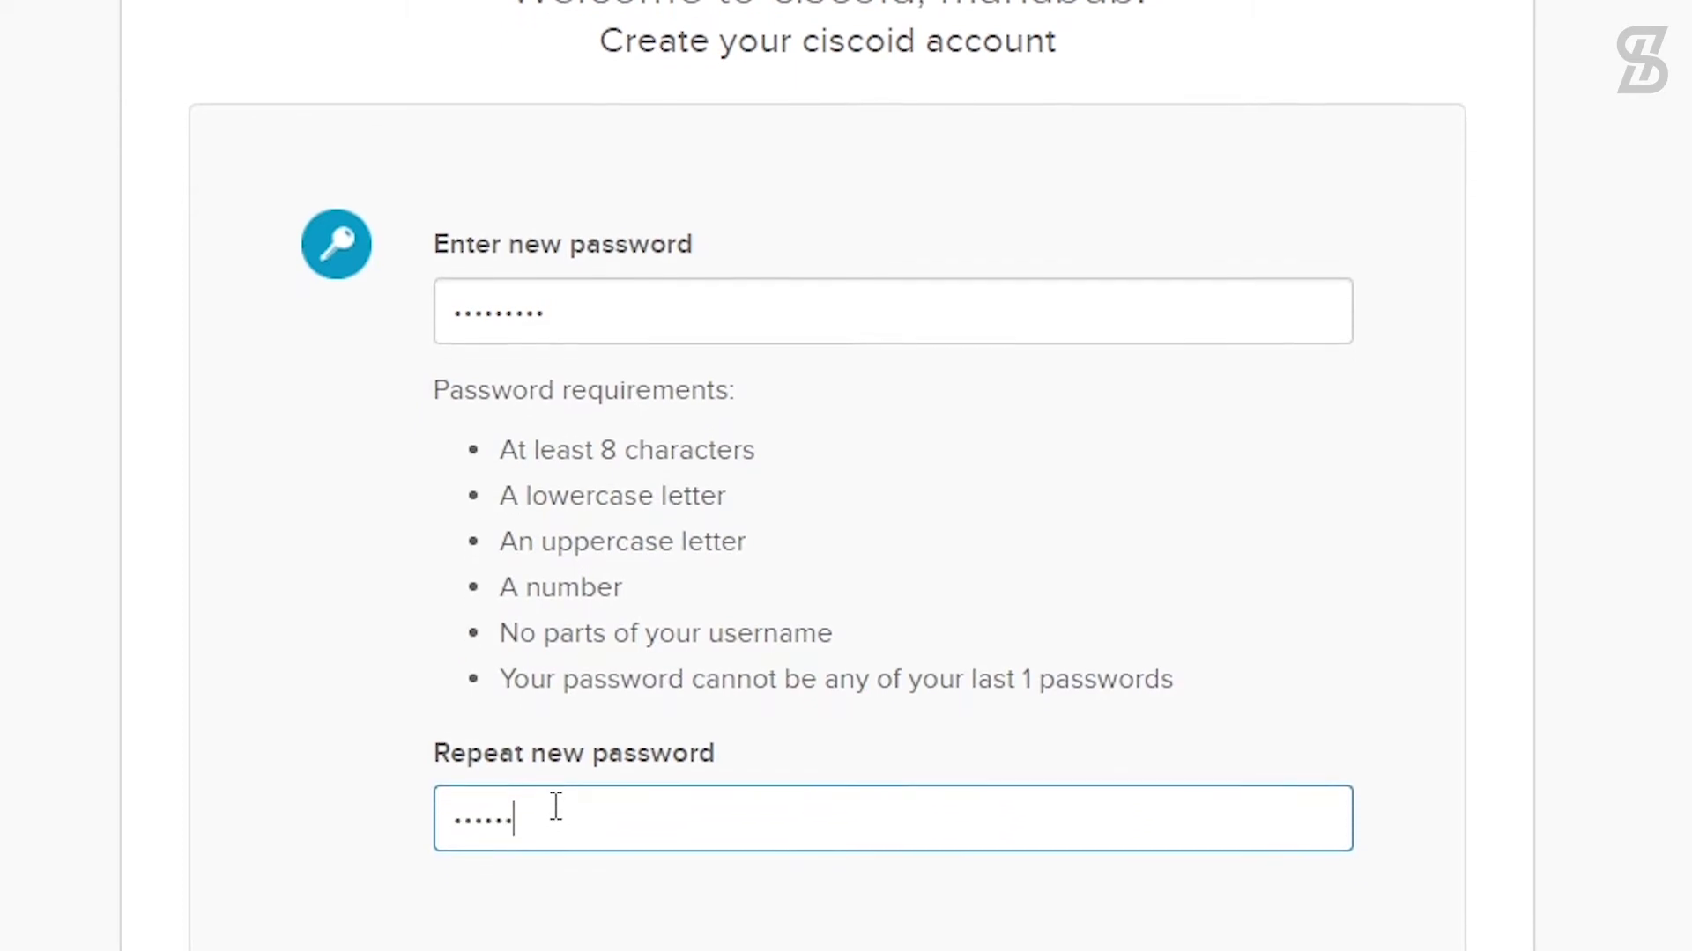
type("**")
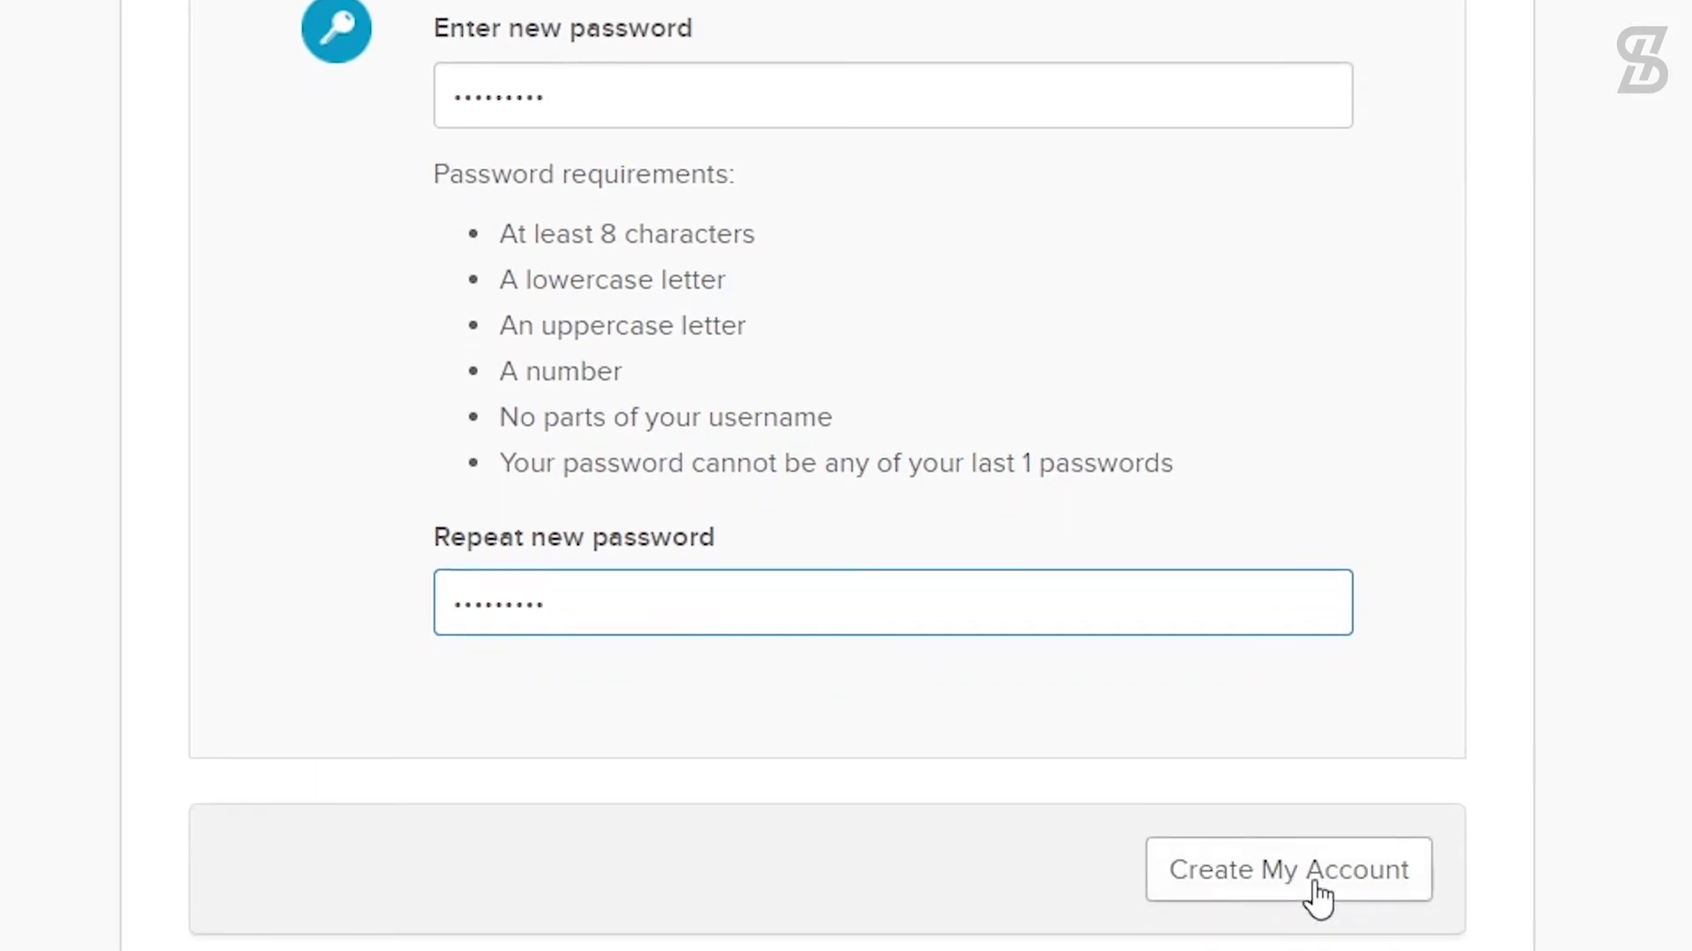
left_click(1316, 885)
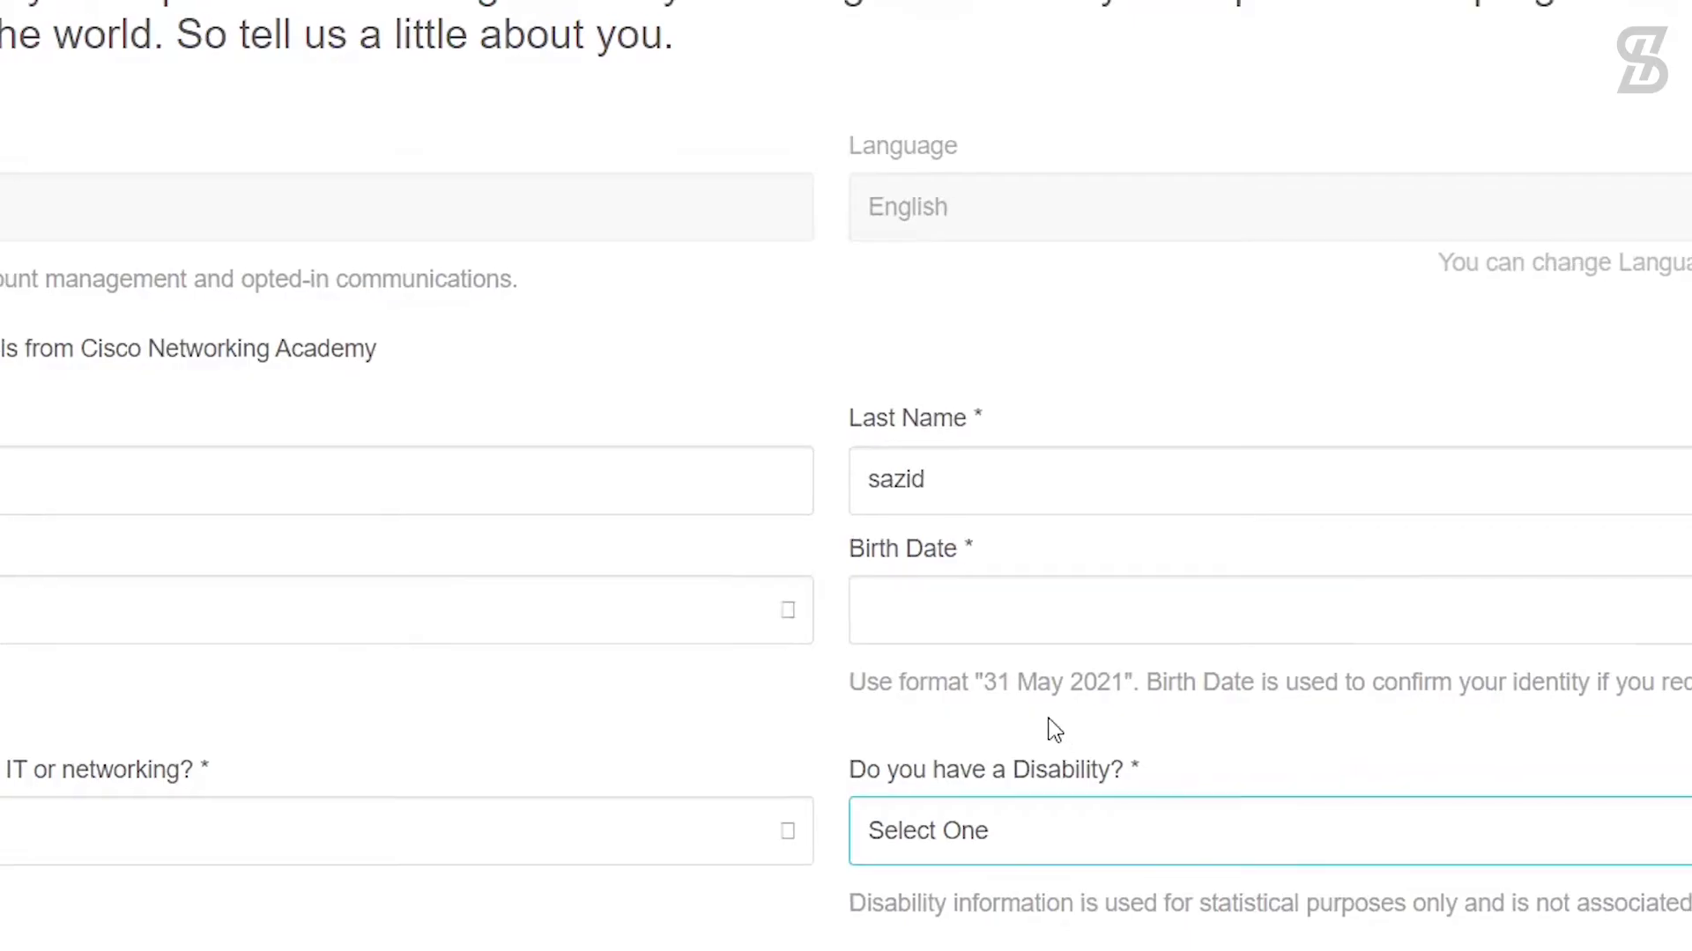
Step: Dismiss the browser's password prompt, then set Gender to Male and IT experience to None
left_click(891, 606)
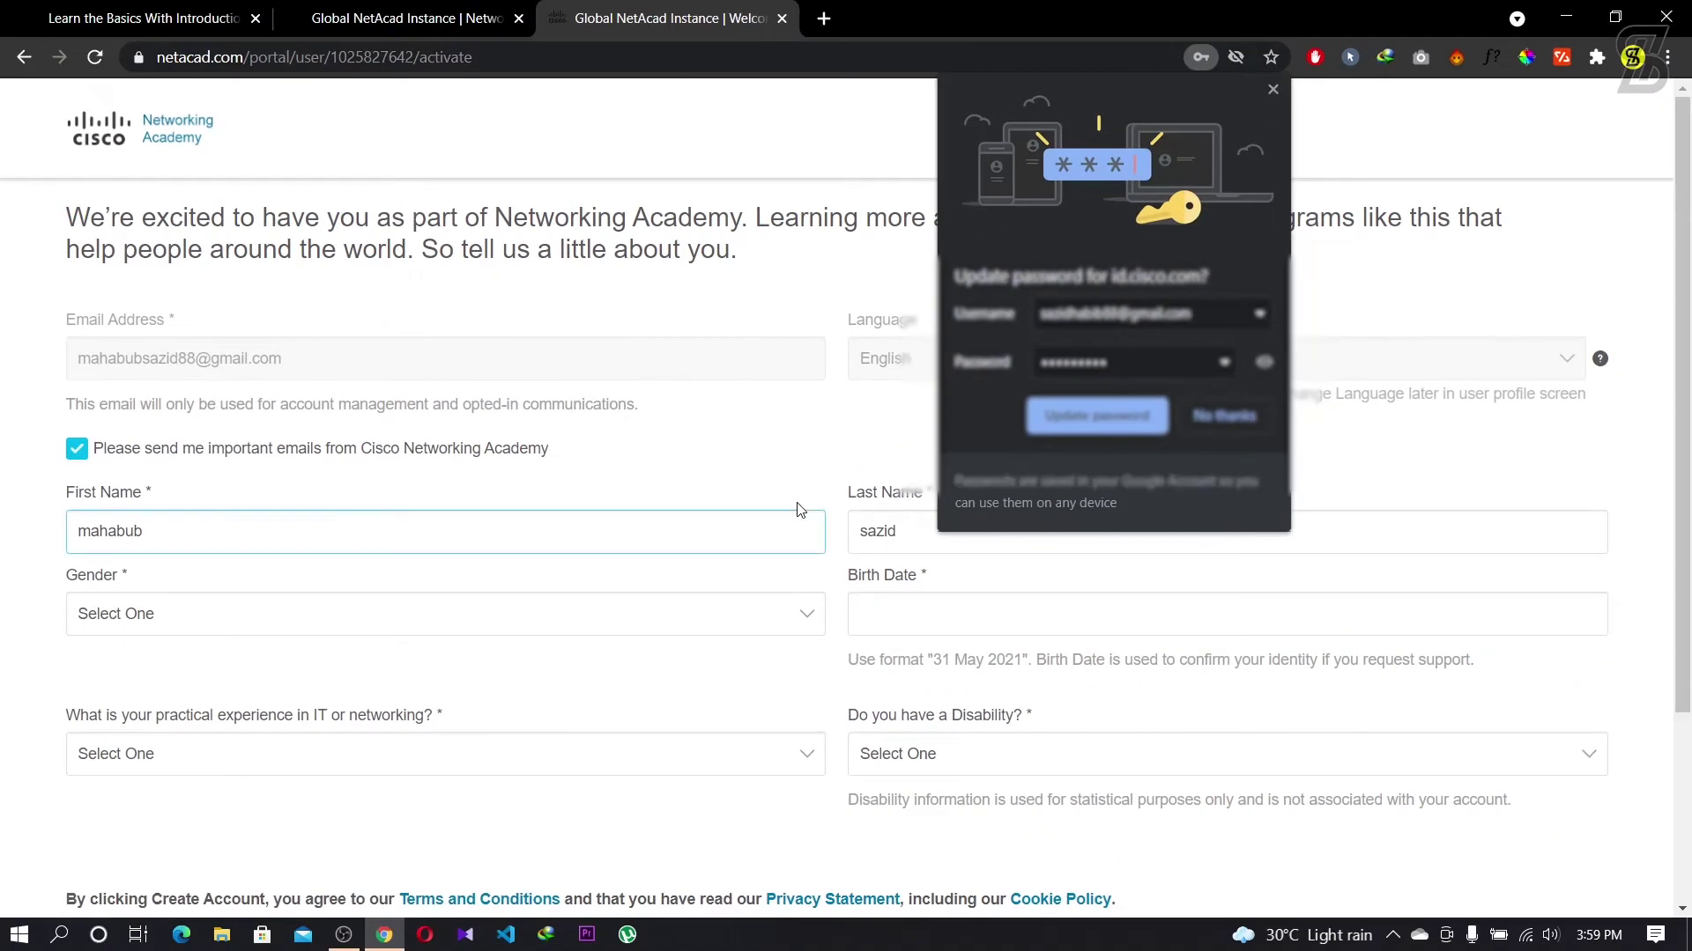
left_click(1309, 384)
left_click(743, 496)
left_click(739, 492)
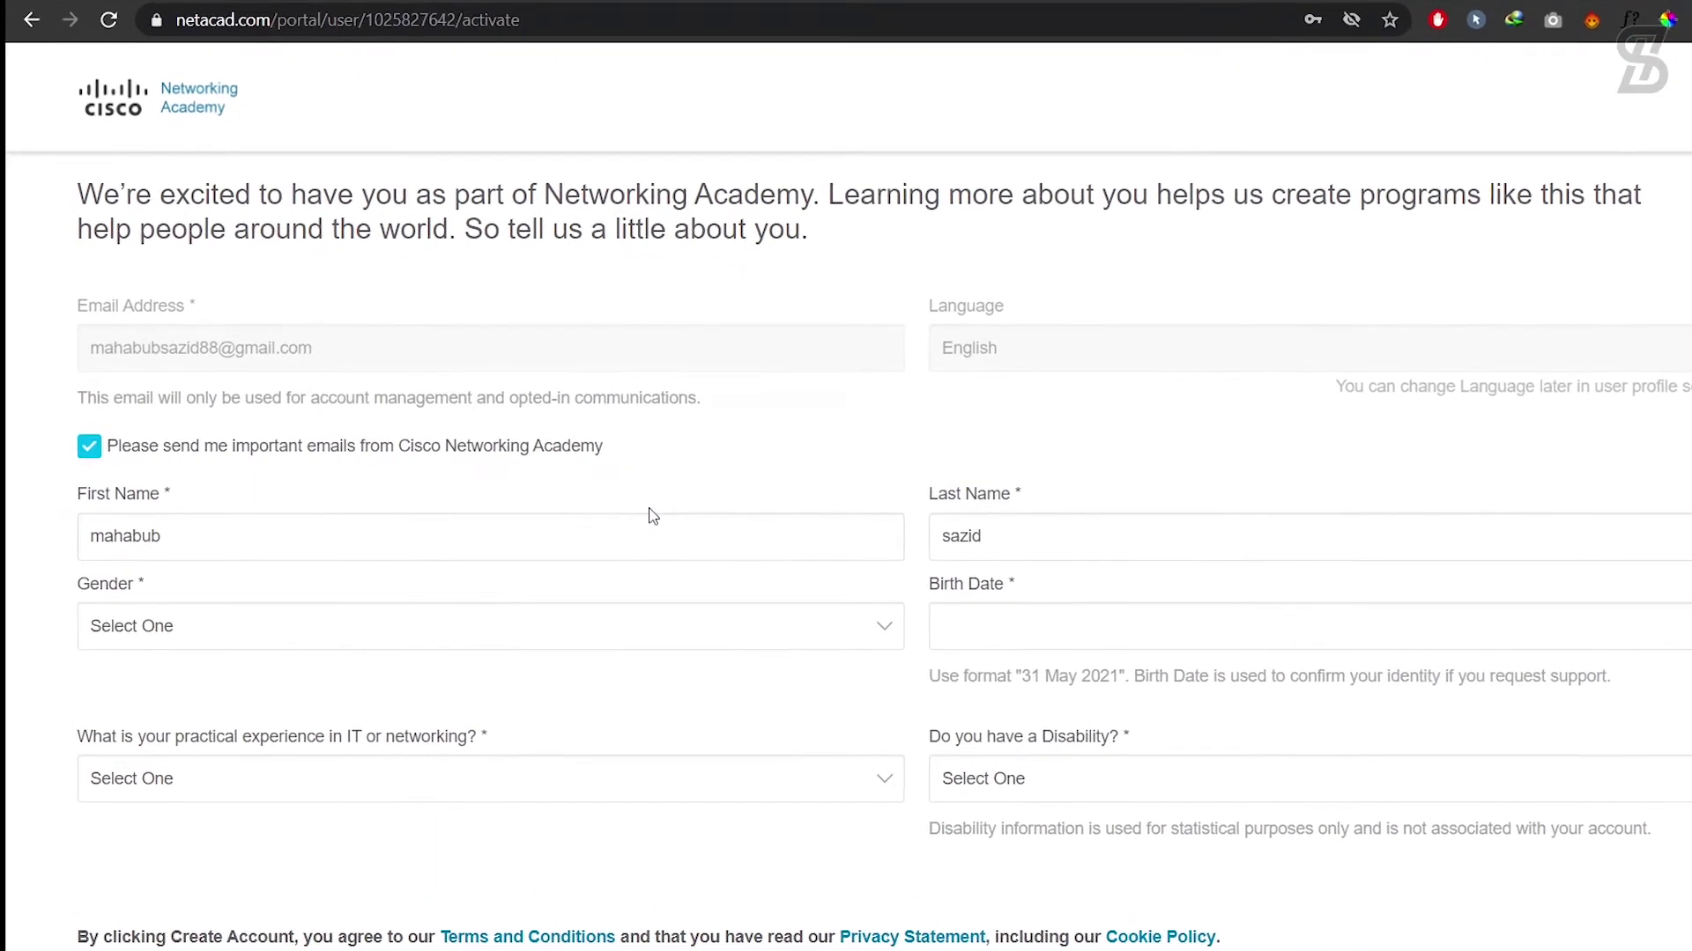
left_click(356, 518)
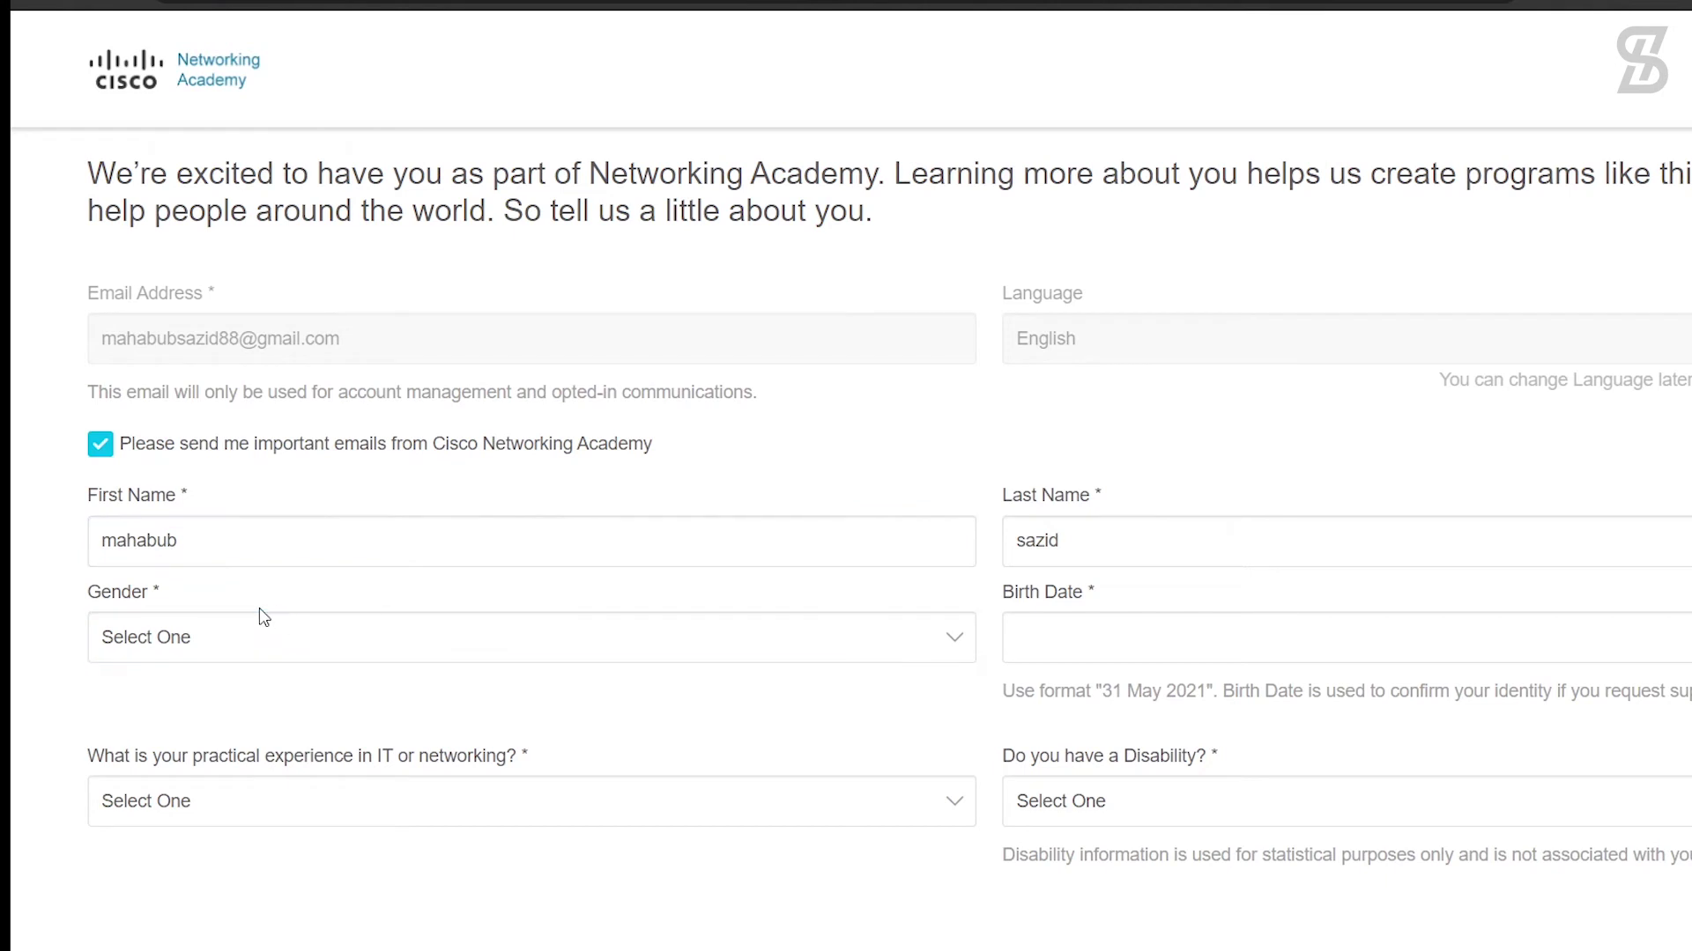
scroll(262, 615, "down", 2)
left_click(271, 520)
left_click(226, 587)
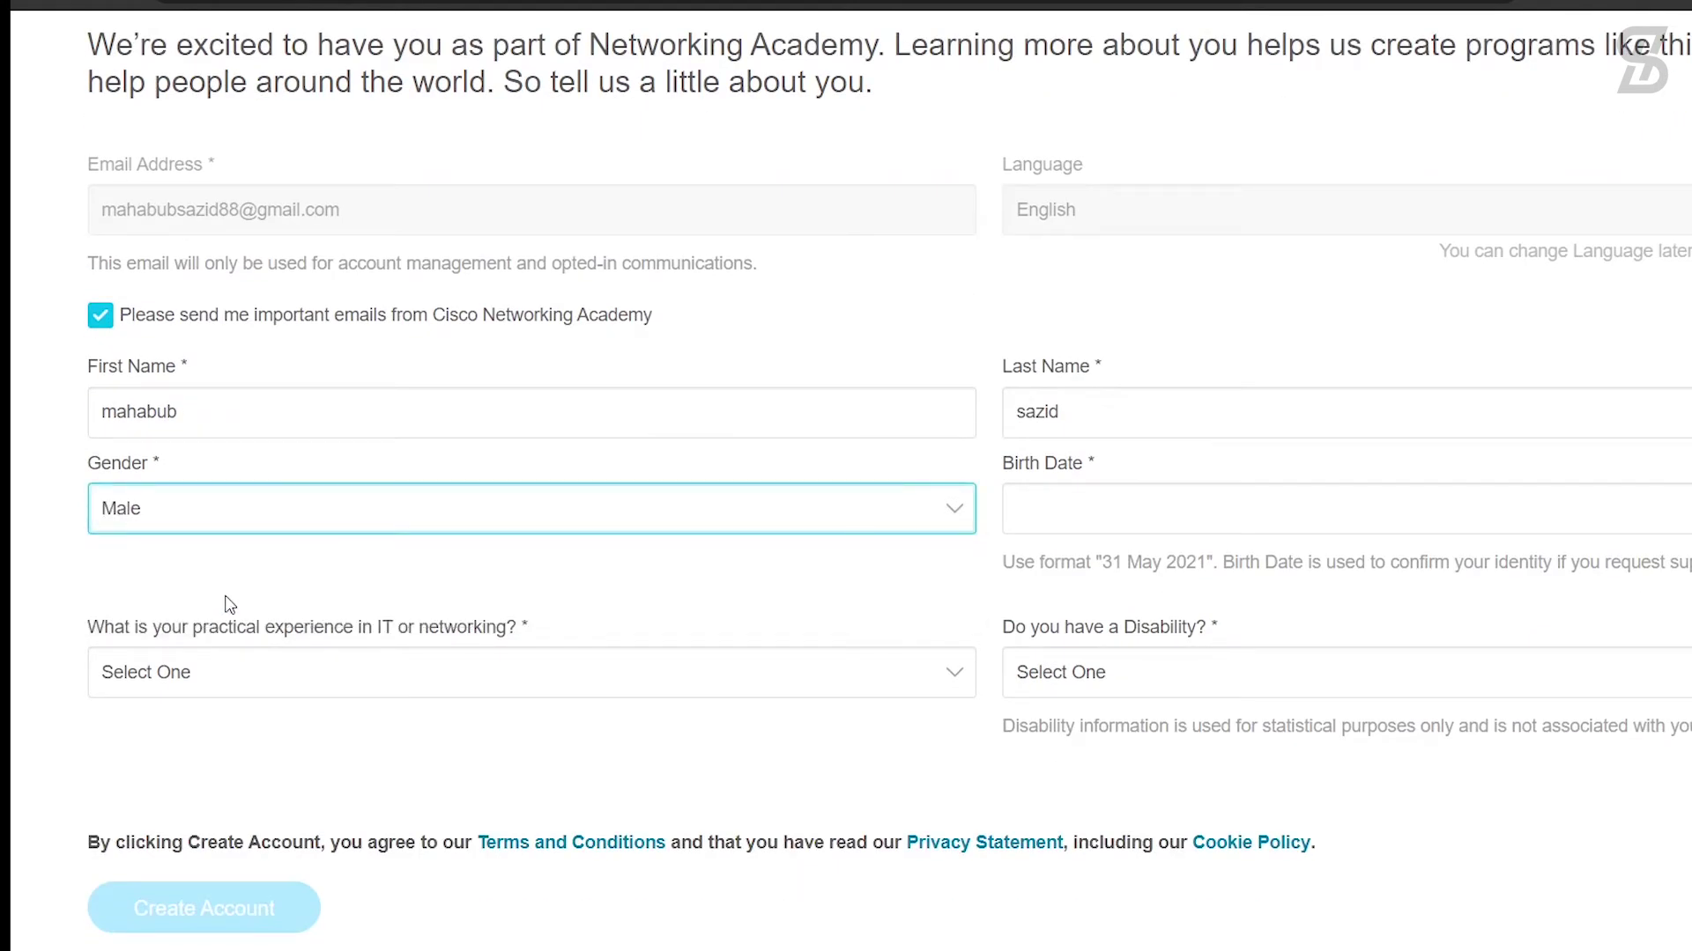
left_click(303, 680)
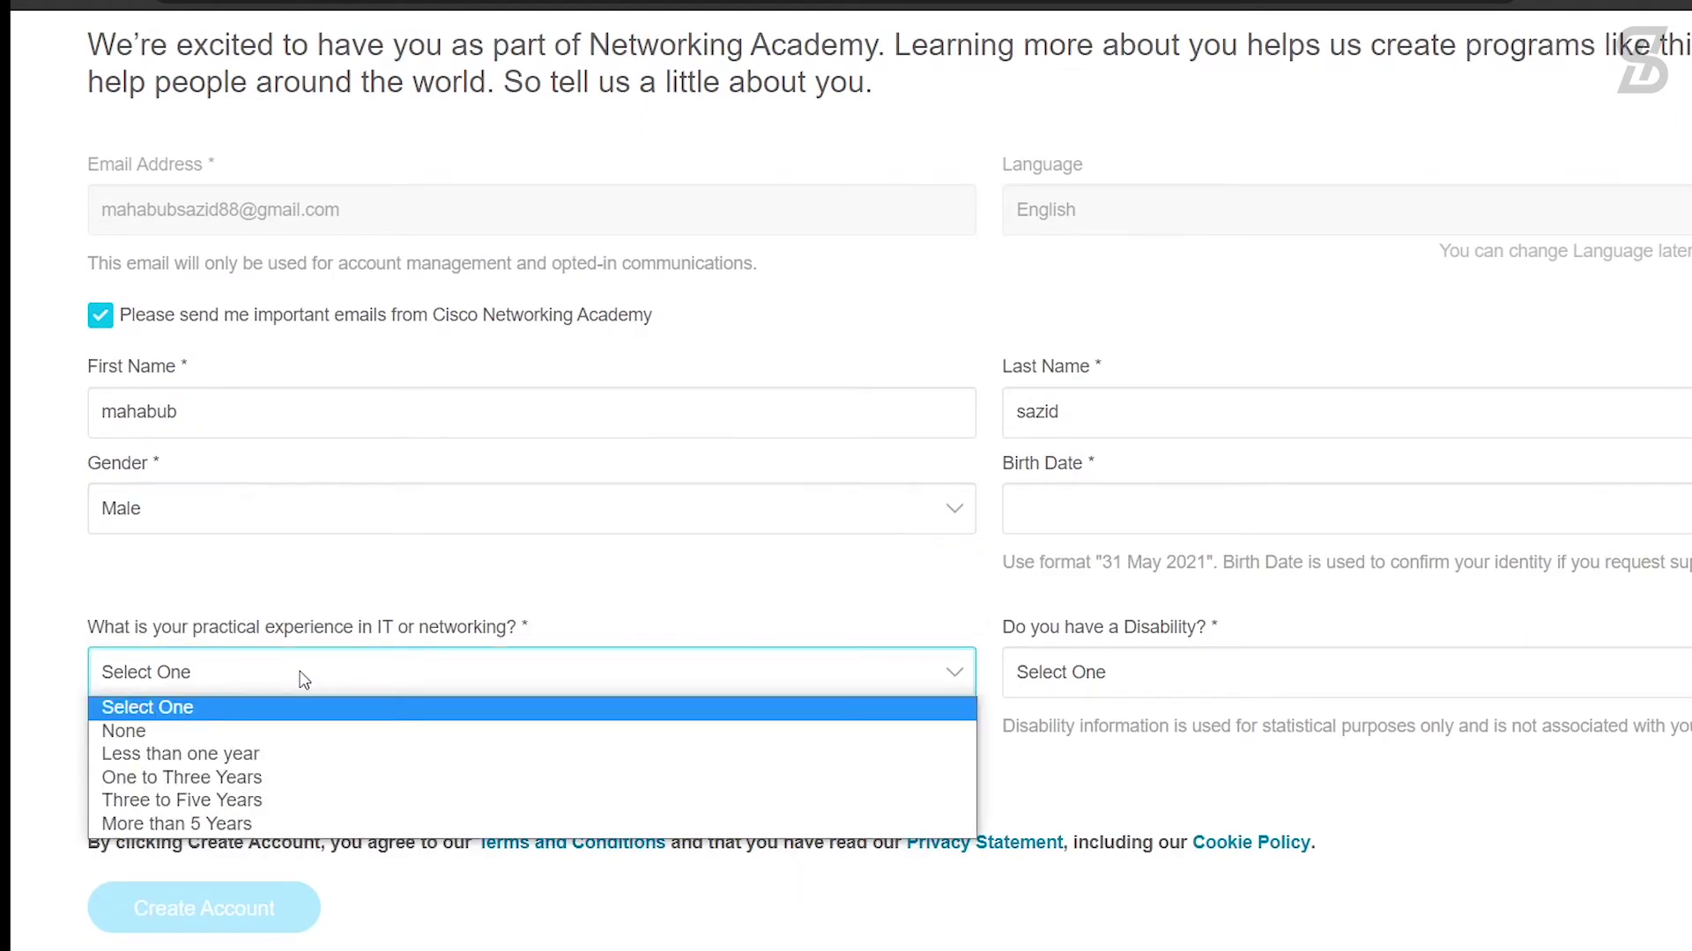
left_click(201, 731)
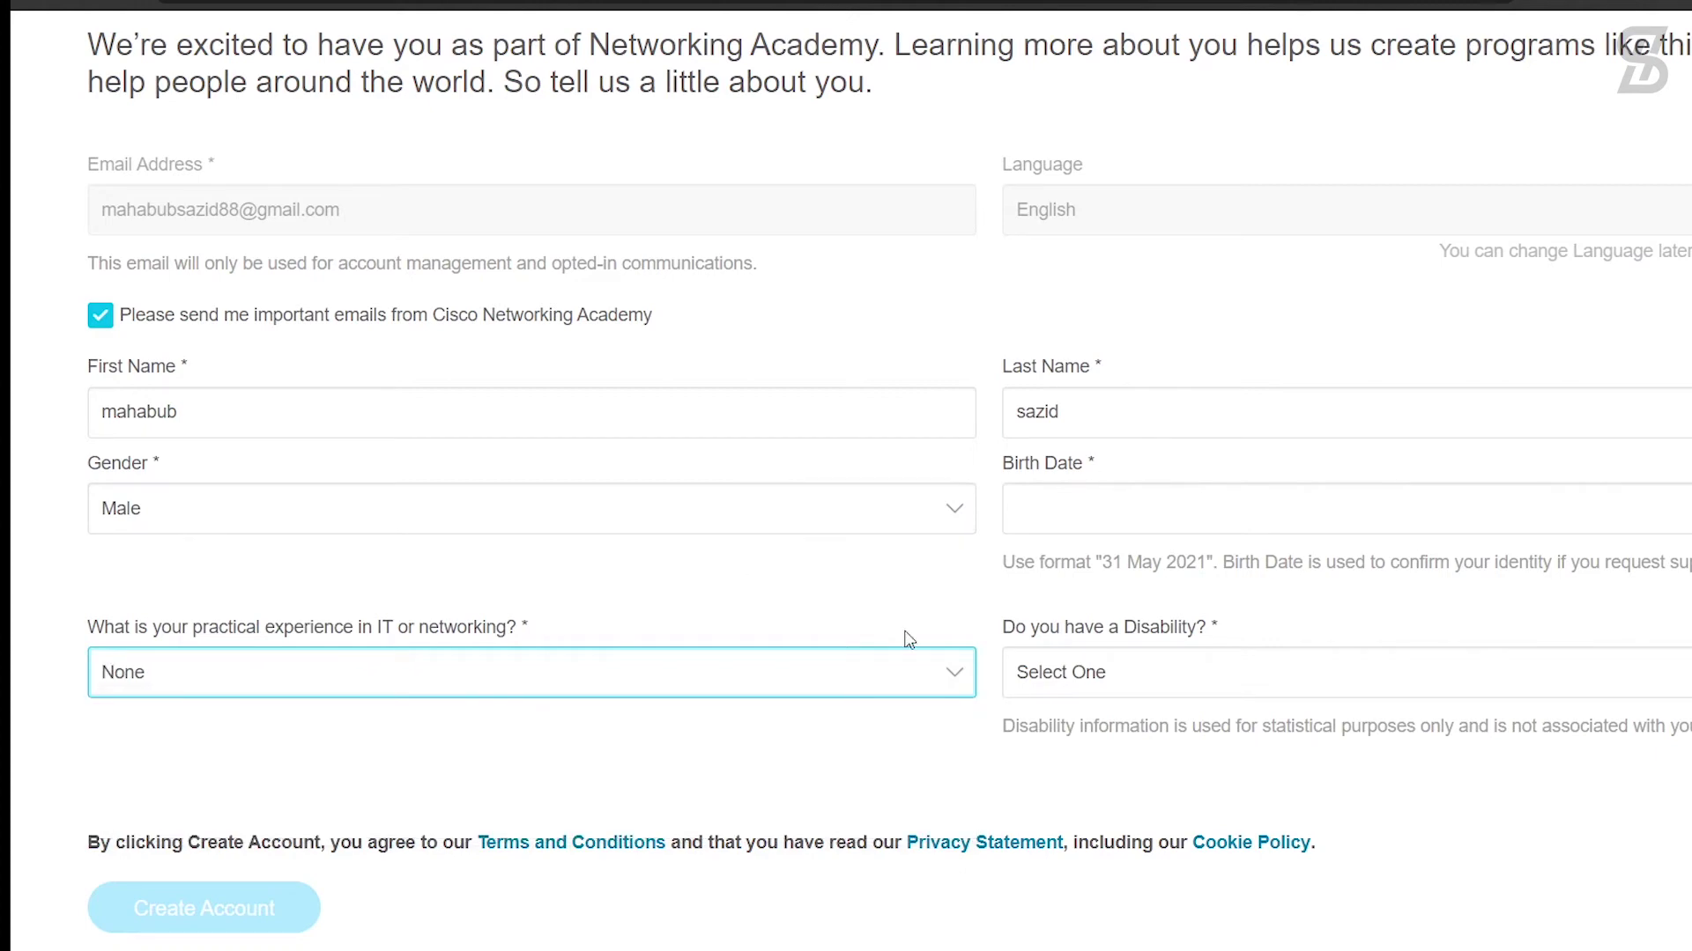
left_click(1145, 509)
left_click(1093, 783)
left_click(1165, 562)
scroll(1189, 365, "up", 15)
scroll(1188, 366, "down", 10)
left_click(1155, 506)
left_click(1086, 563)
left_click(1110, 811)
left_click(1130, 752)
left_click(1151, 683)
Step: Answer No to the disability question and submit the profile to create the account
left_click(1308, 595)
left_click(1132, 683)
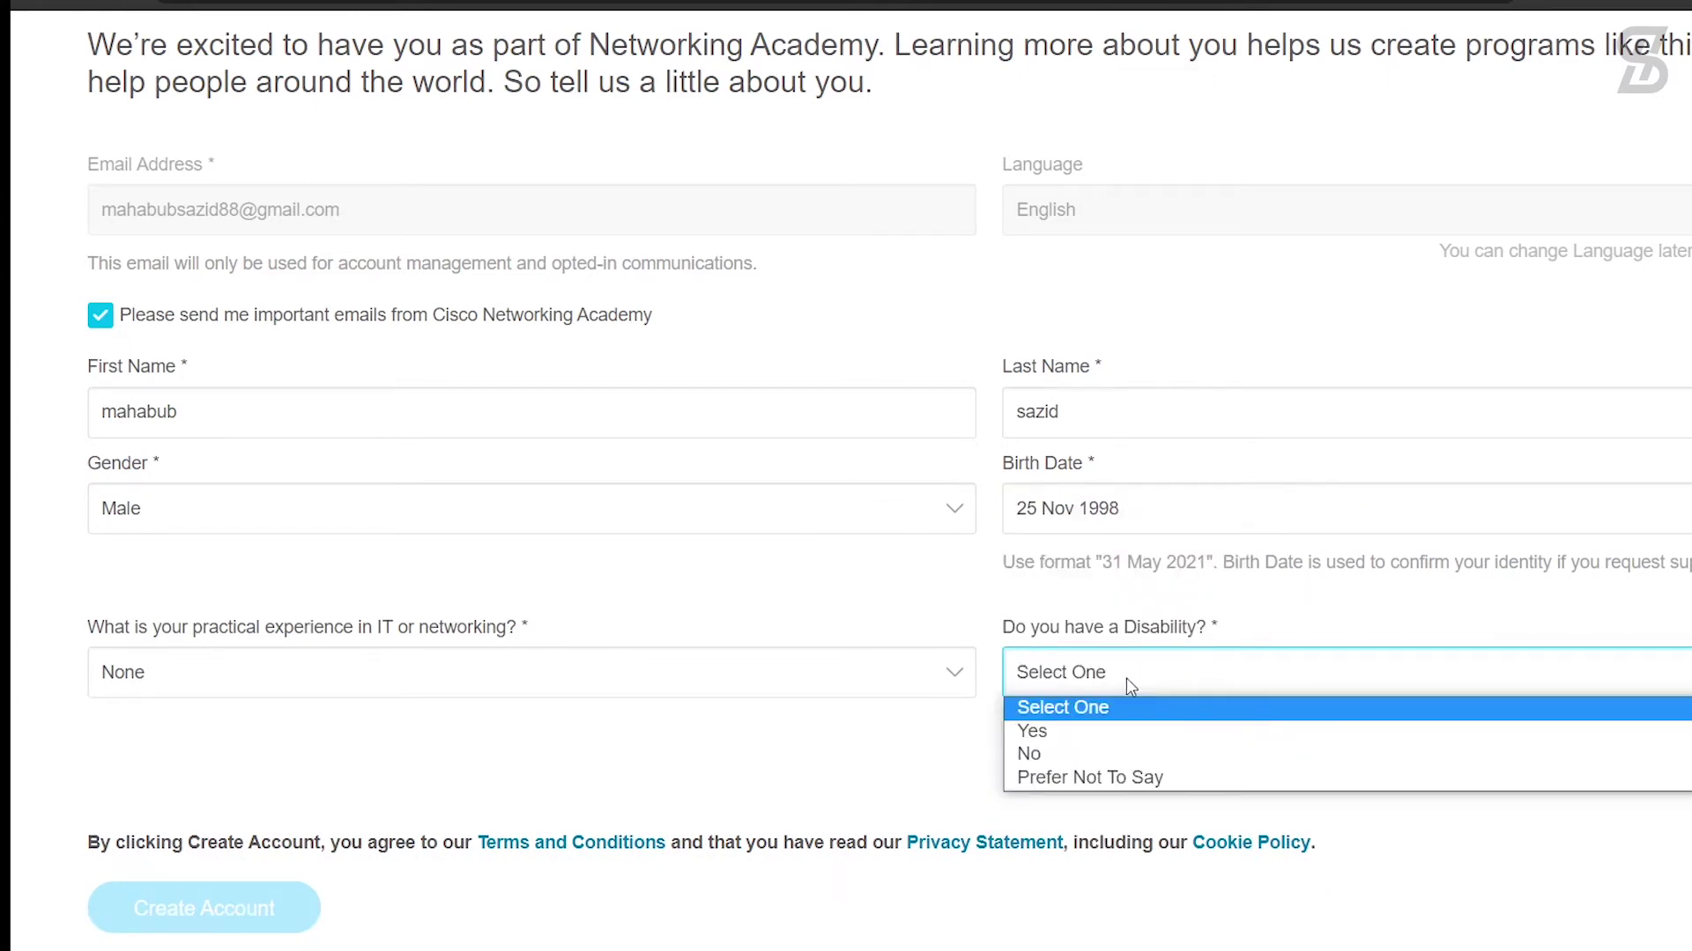
left_click(1091, 755)
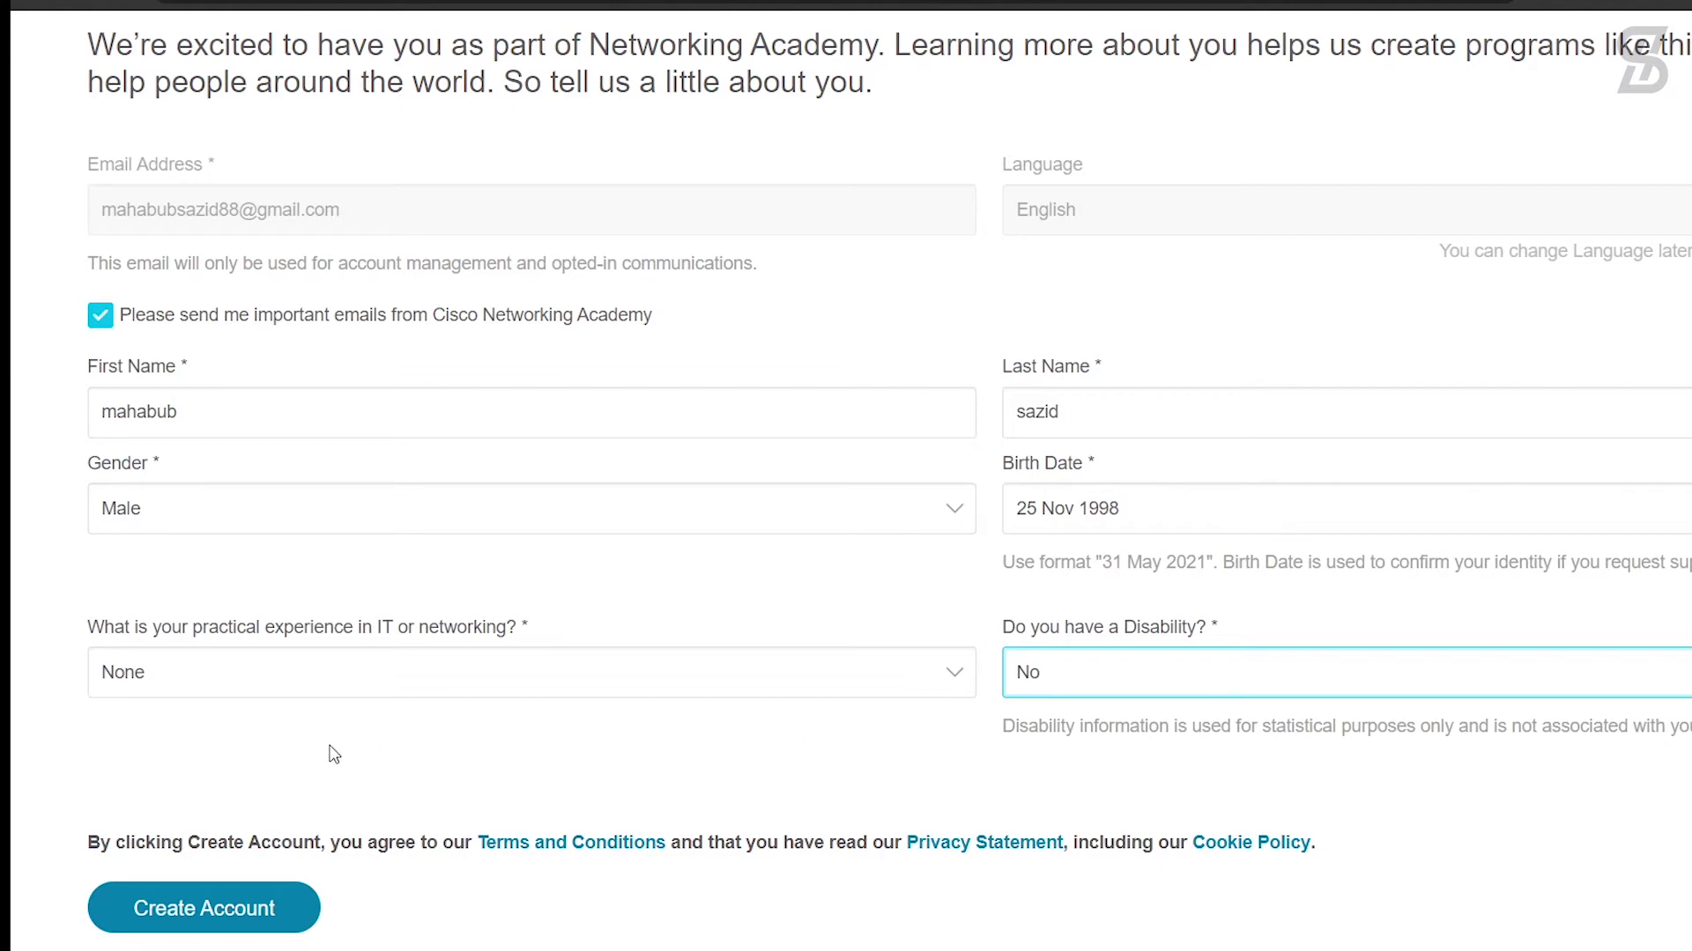
left_click(167, 921)
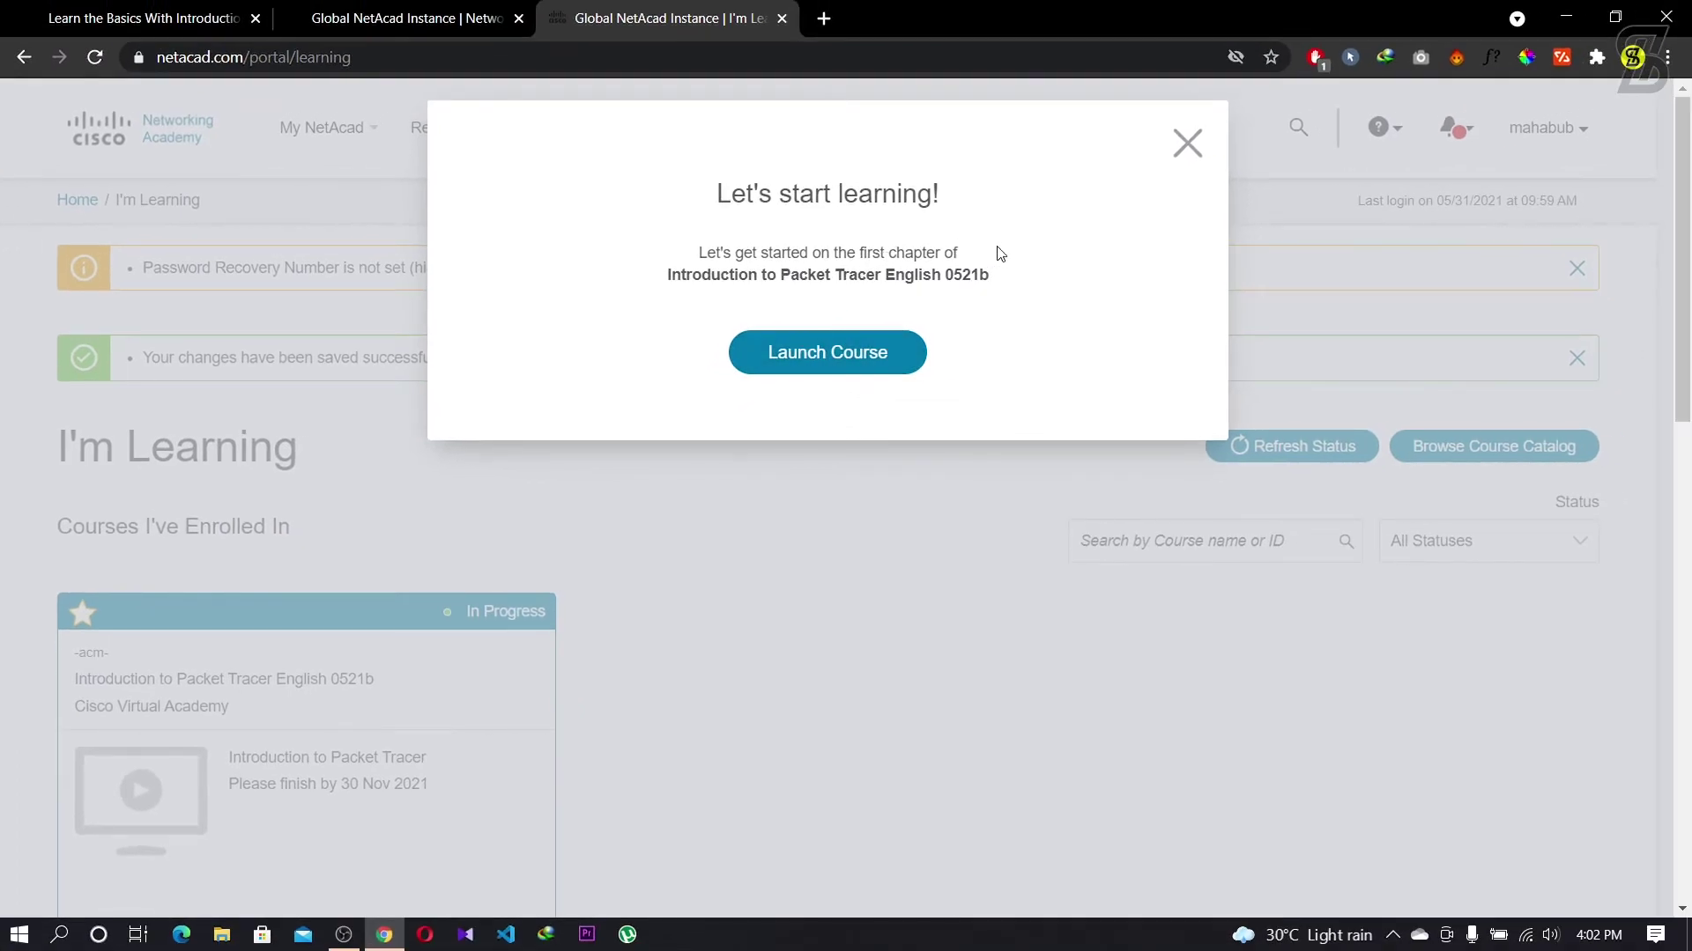
Step: Close the Let's start learning popup and review the I'm Learning page listing Introduction to Packet Tracer
left_click(1188, 142)
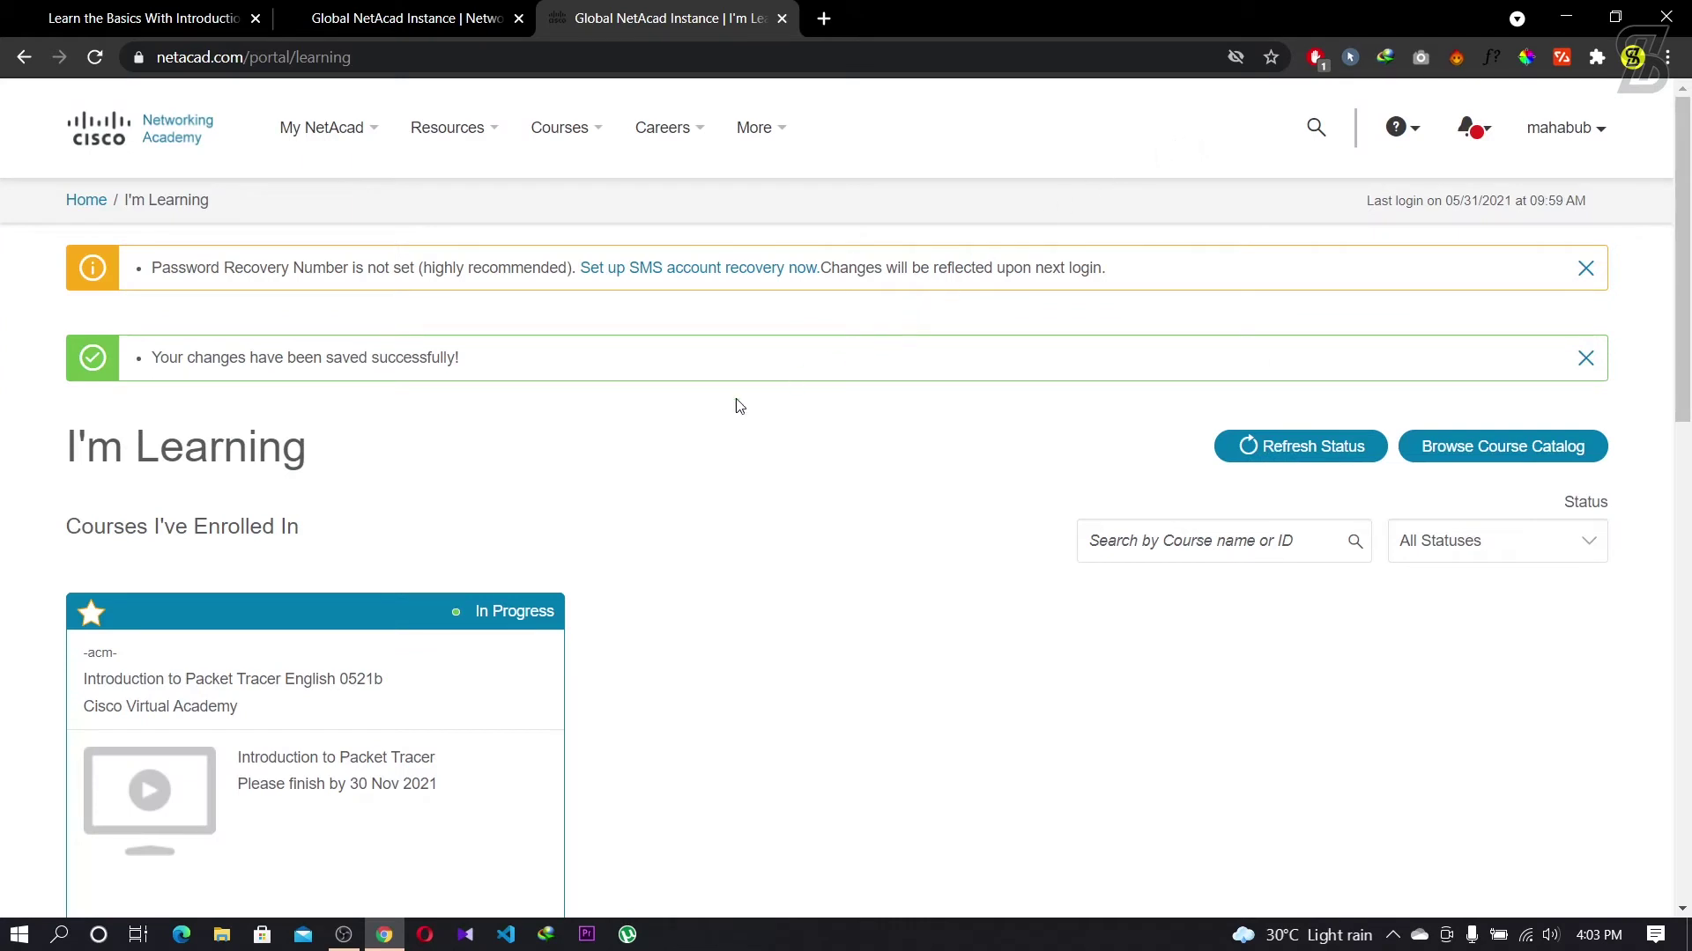
left_click(1596, 128)
scroll(770, 426, "down", 3)
scroll(771, 426, "down", 3)
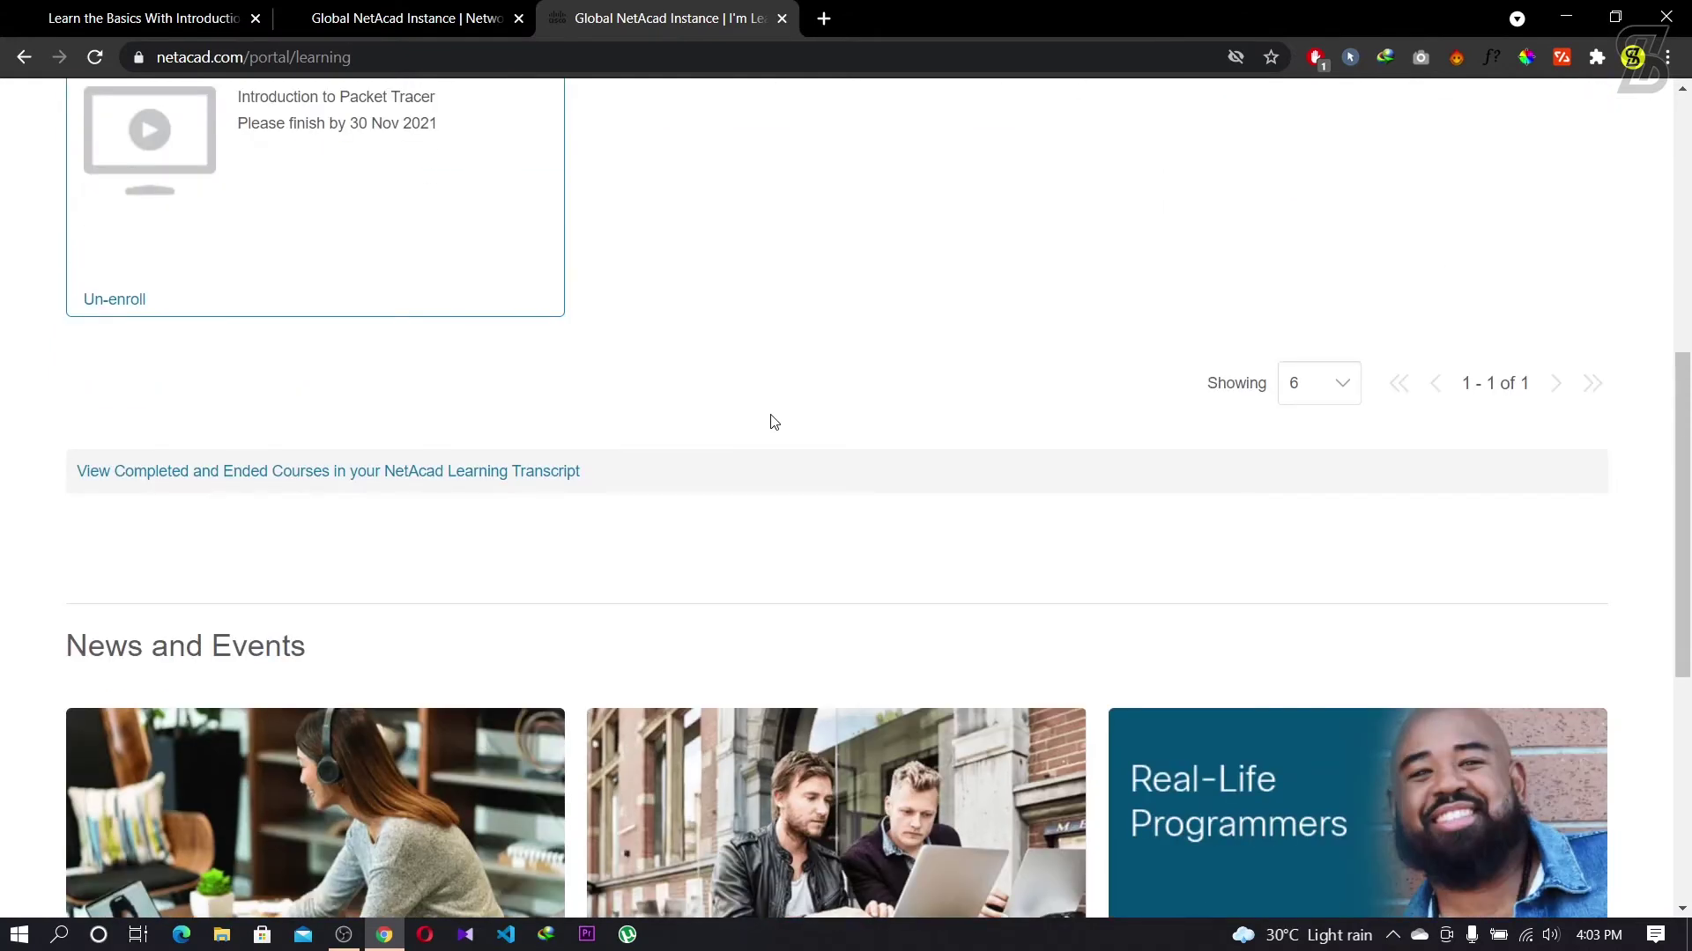
scroll(772, 421, "down", 4)
scroll(773, 422, "down", 2)
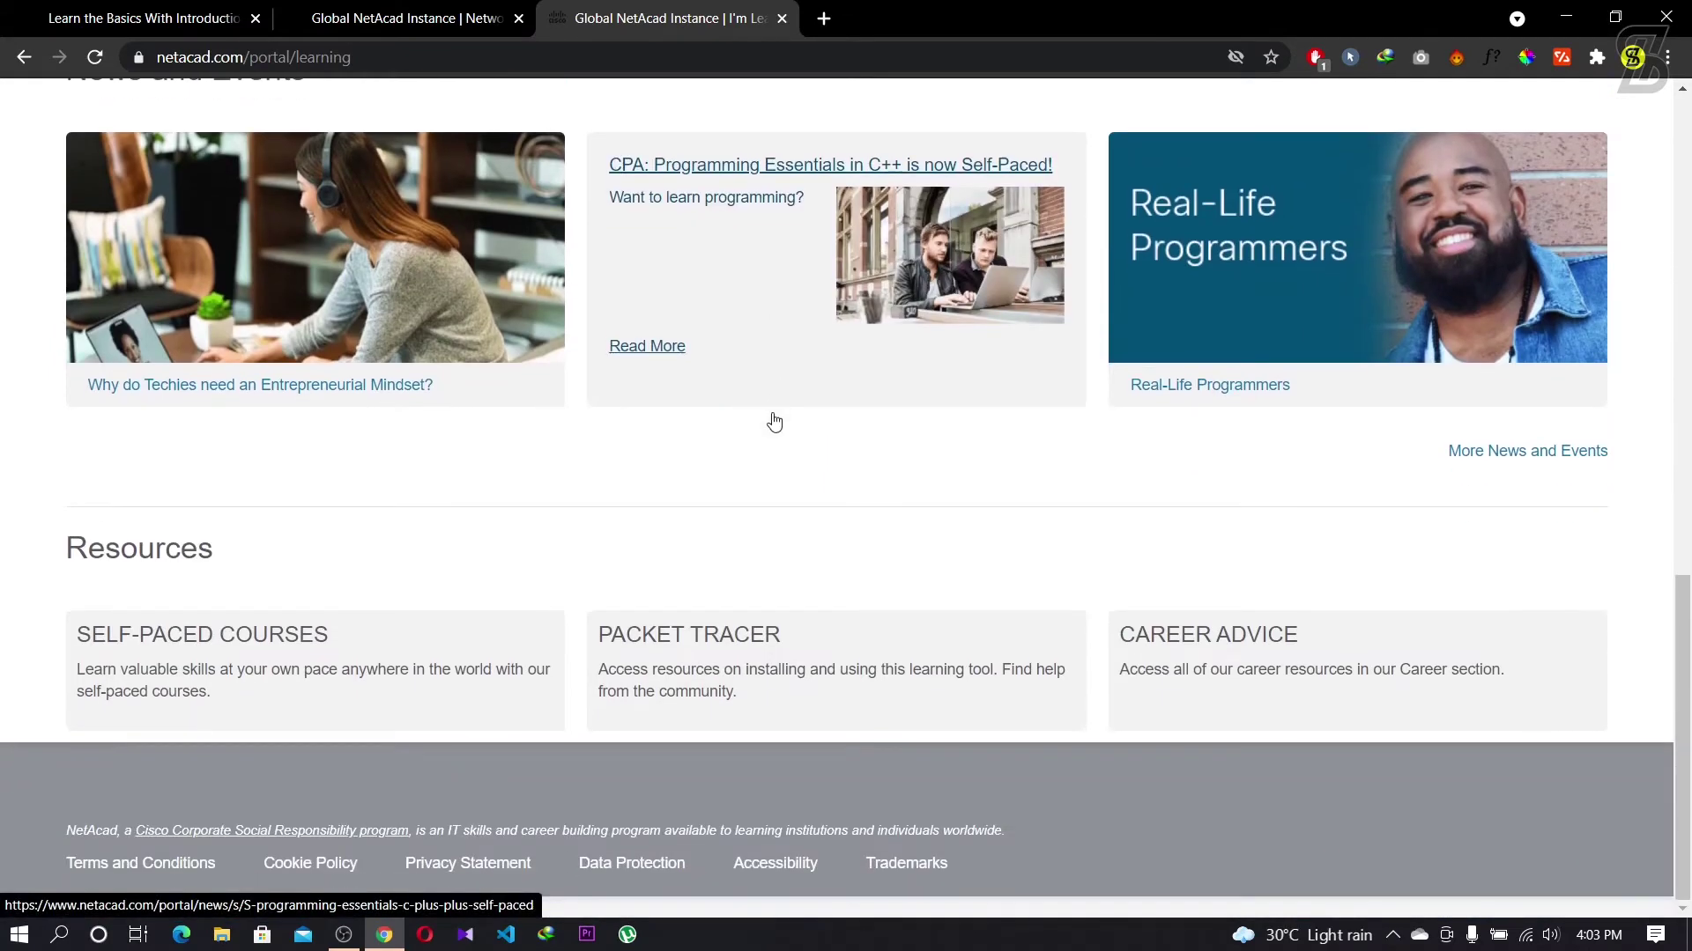
scroll(920, 458, "up", 5)
scroll(910, 468, "up", 8)
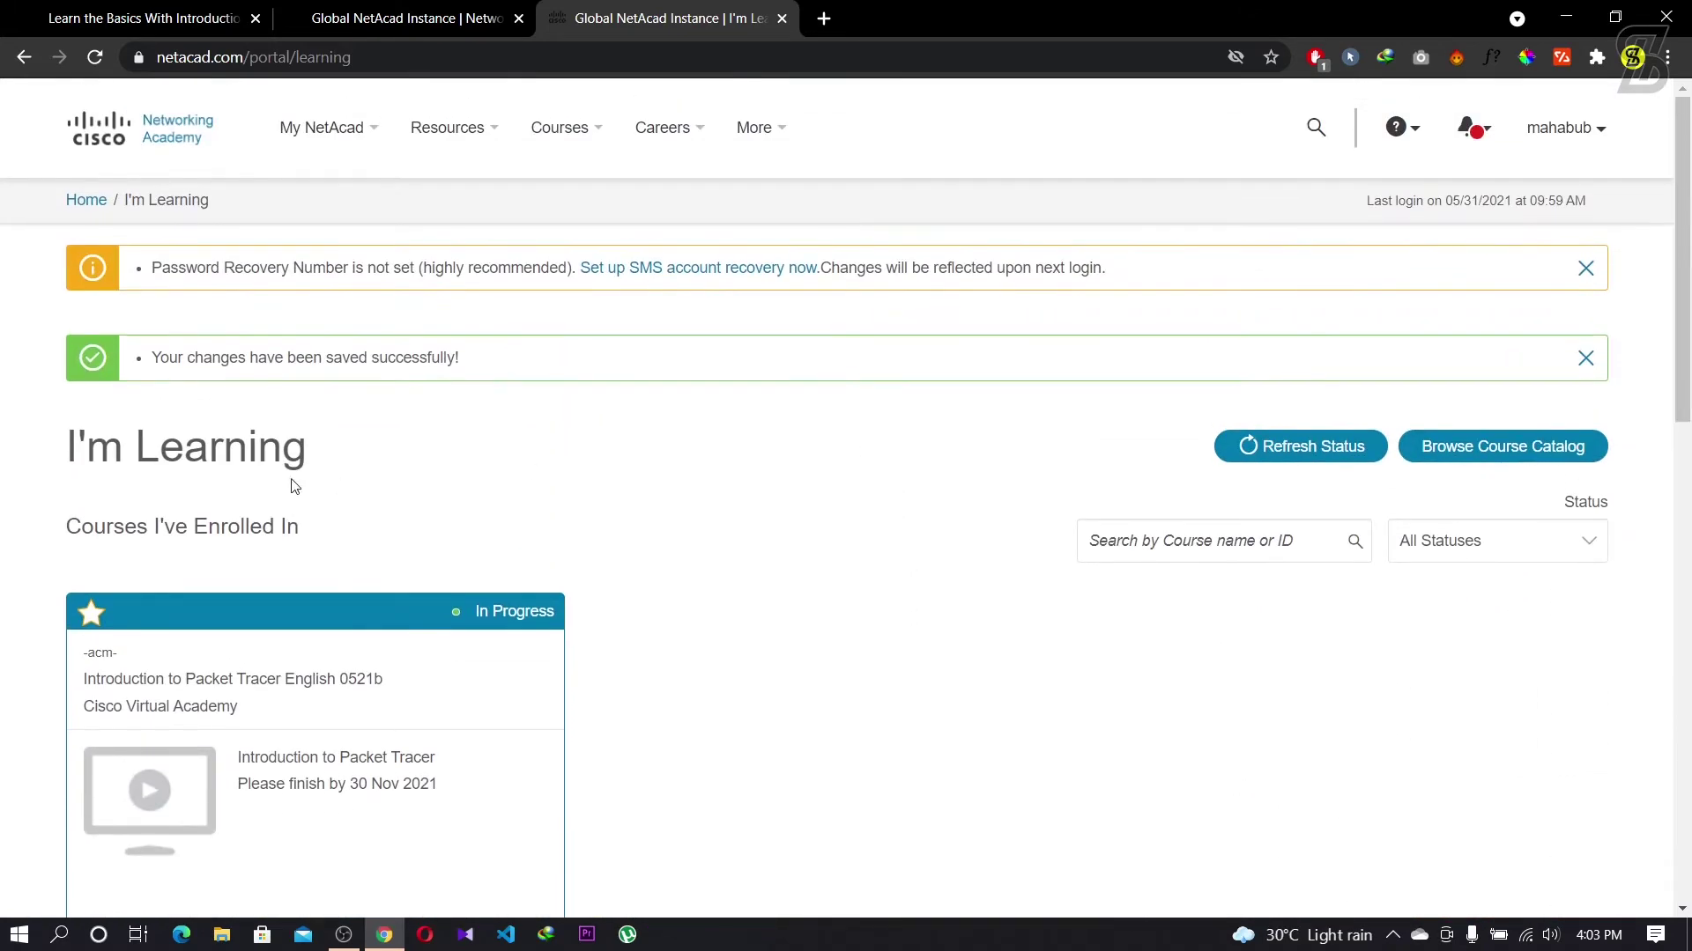
left_click_drag(337, 472, 35, 471)
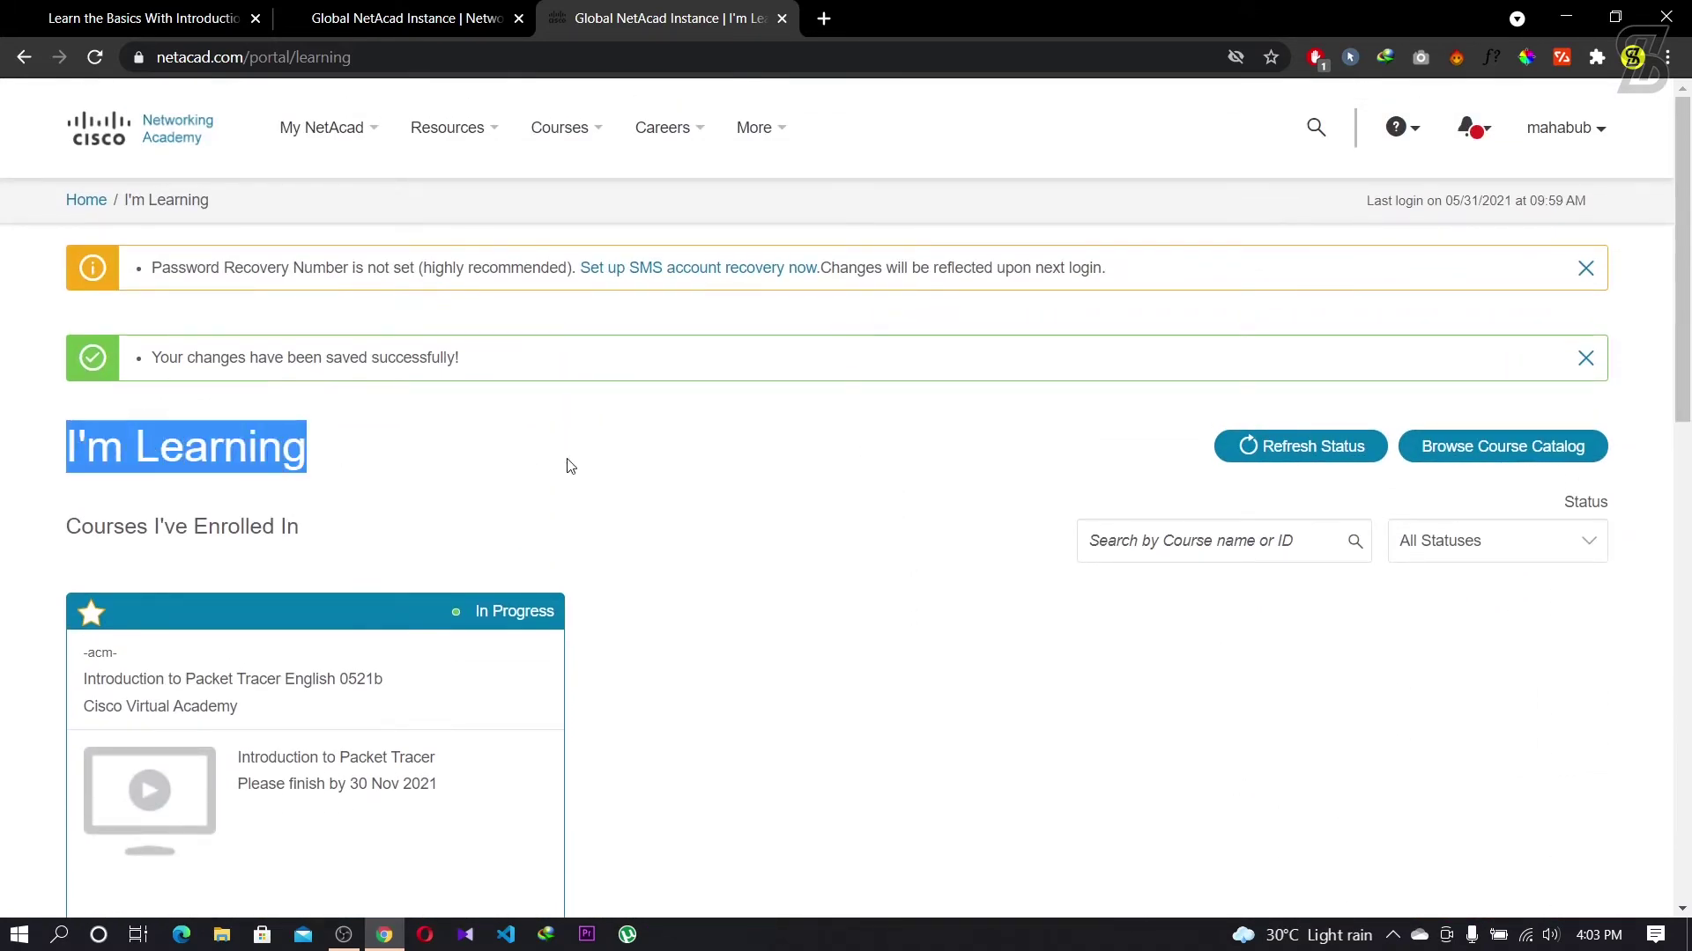
left_click(882, 452)
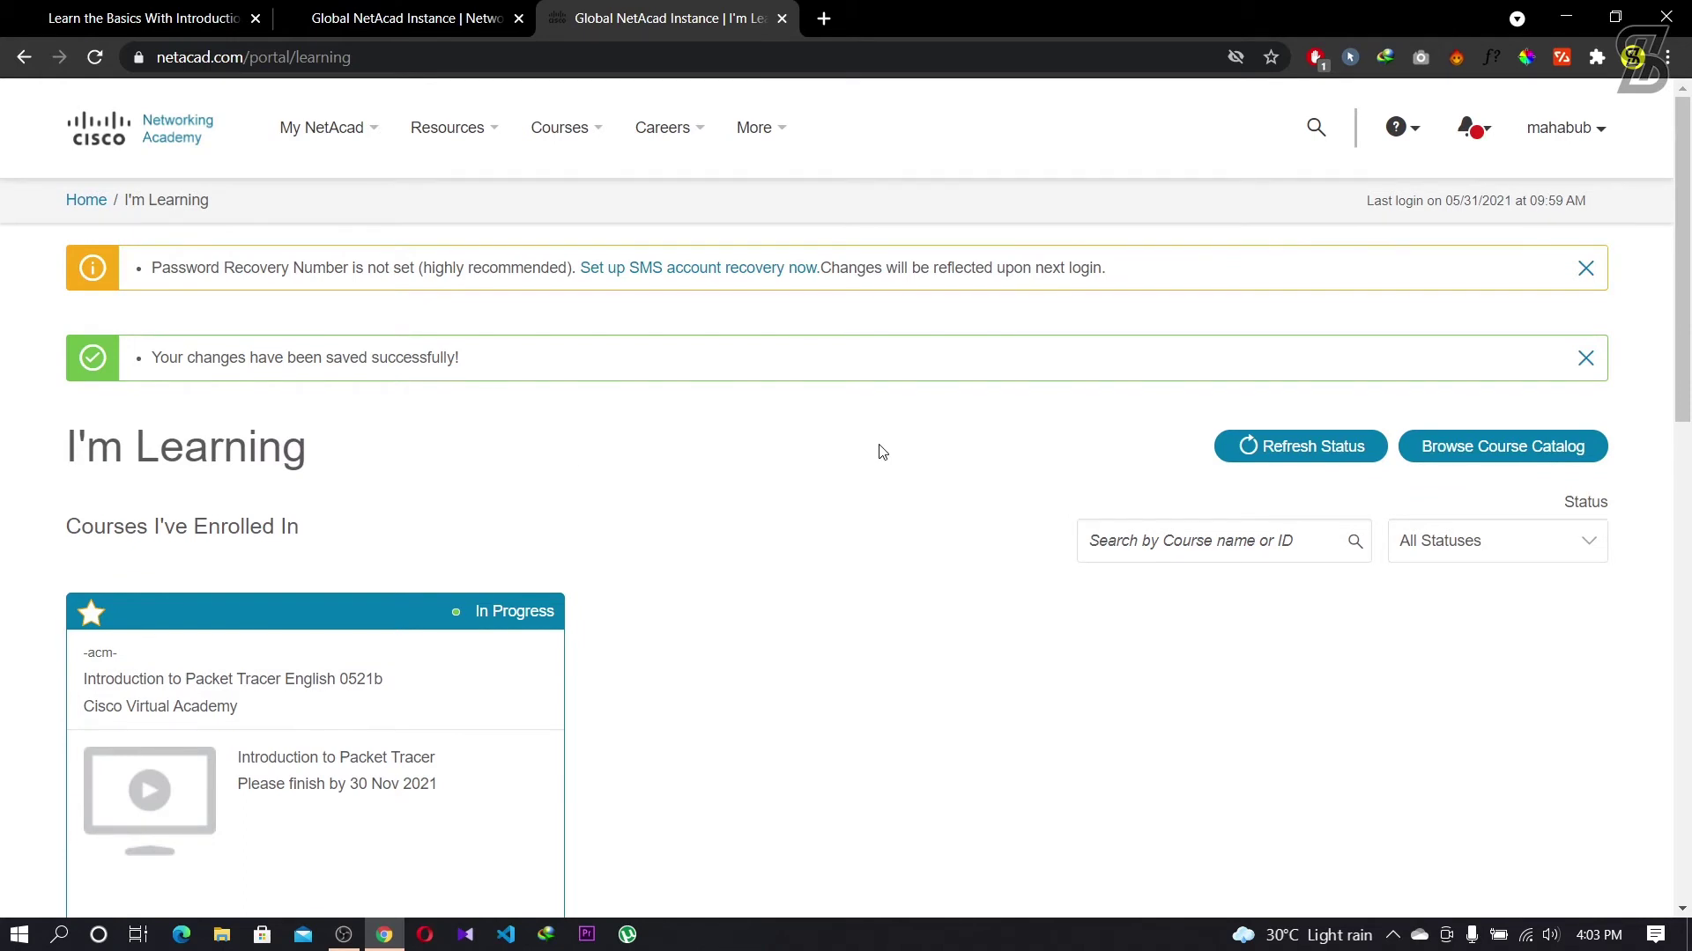
Step: Open Download Packet Tracer from the Resources menu and scroll to the Download section
mouse_move(369, 177)
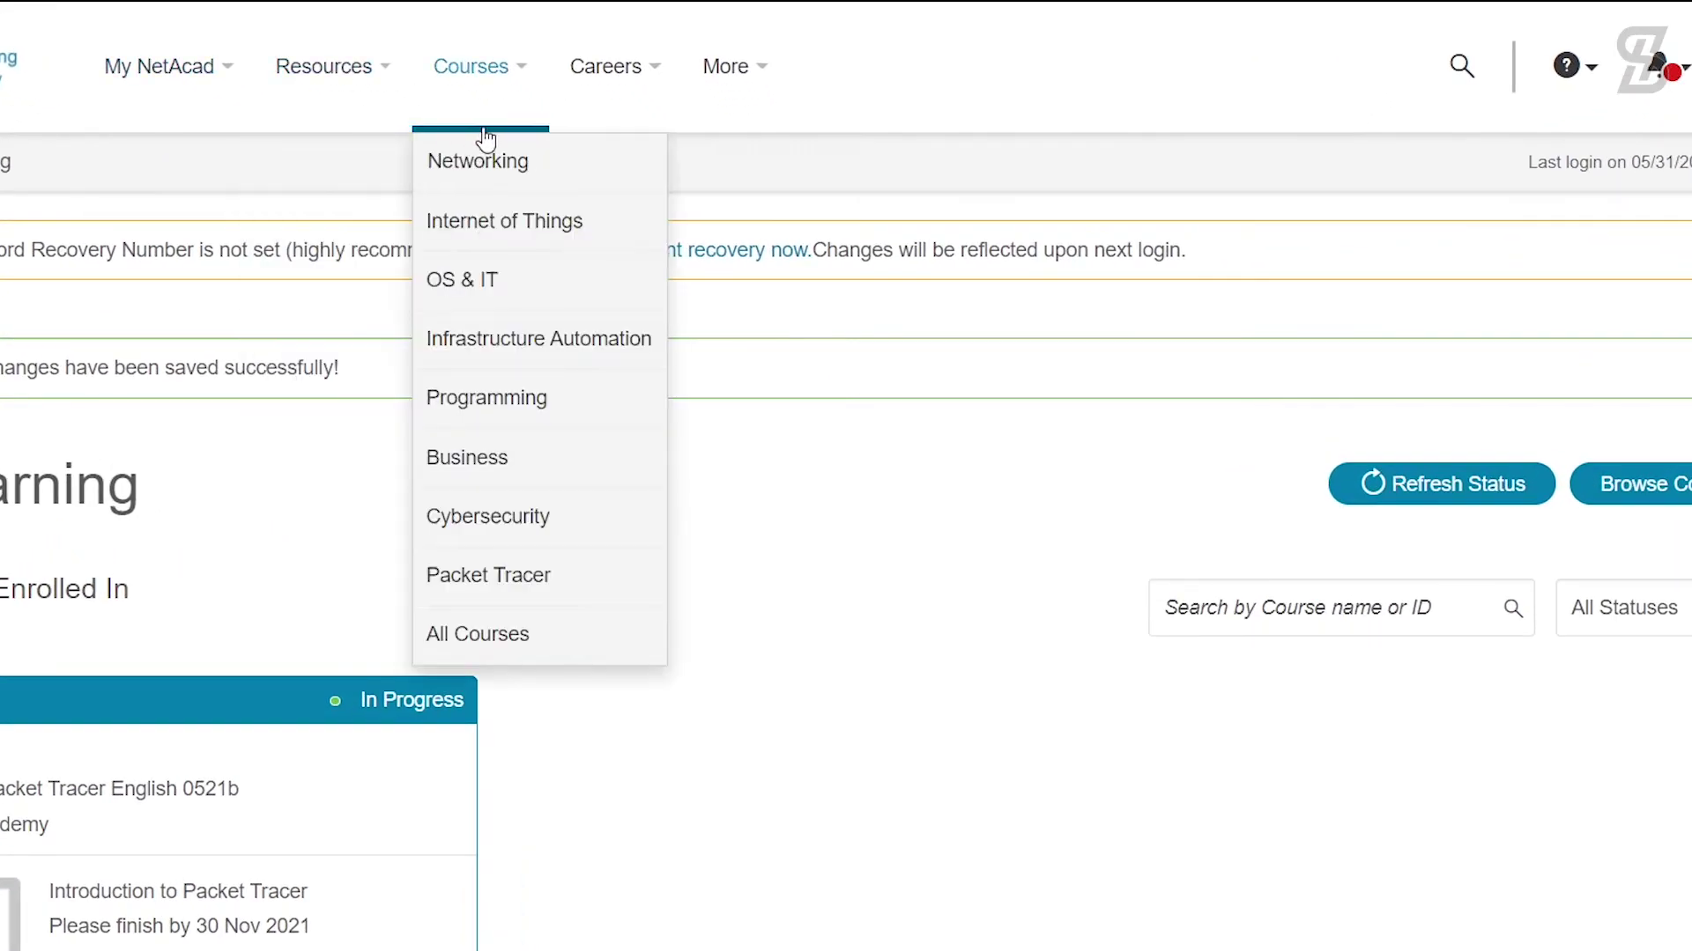
mouse_move(309, 84)
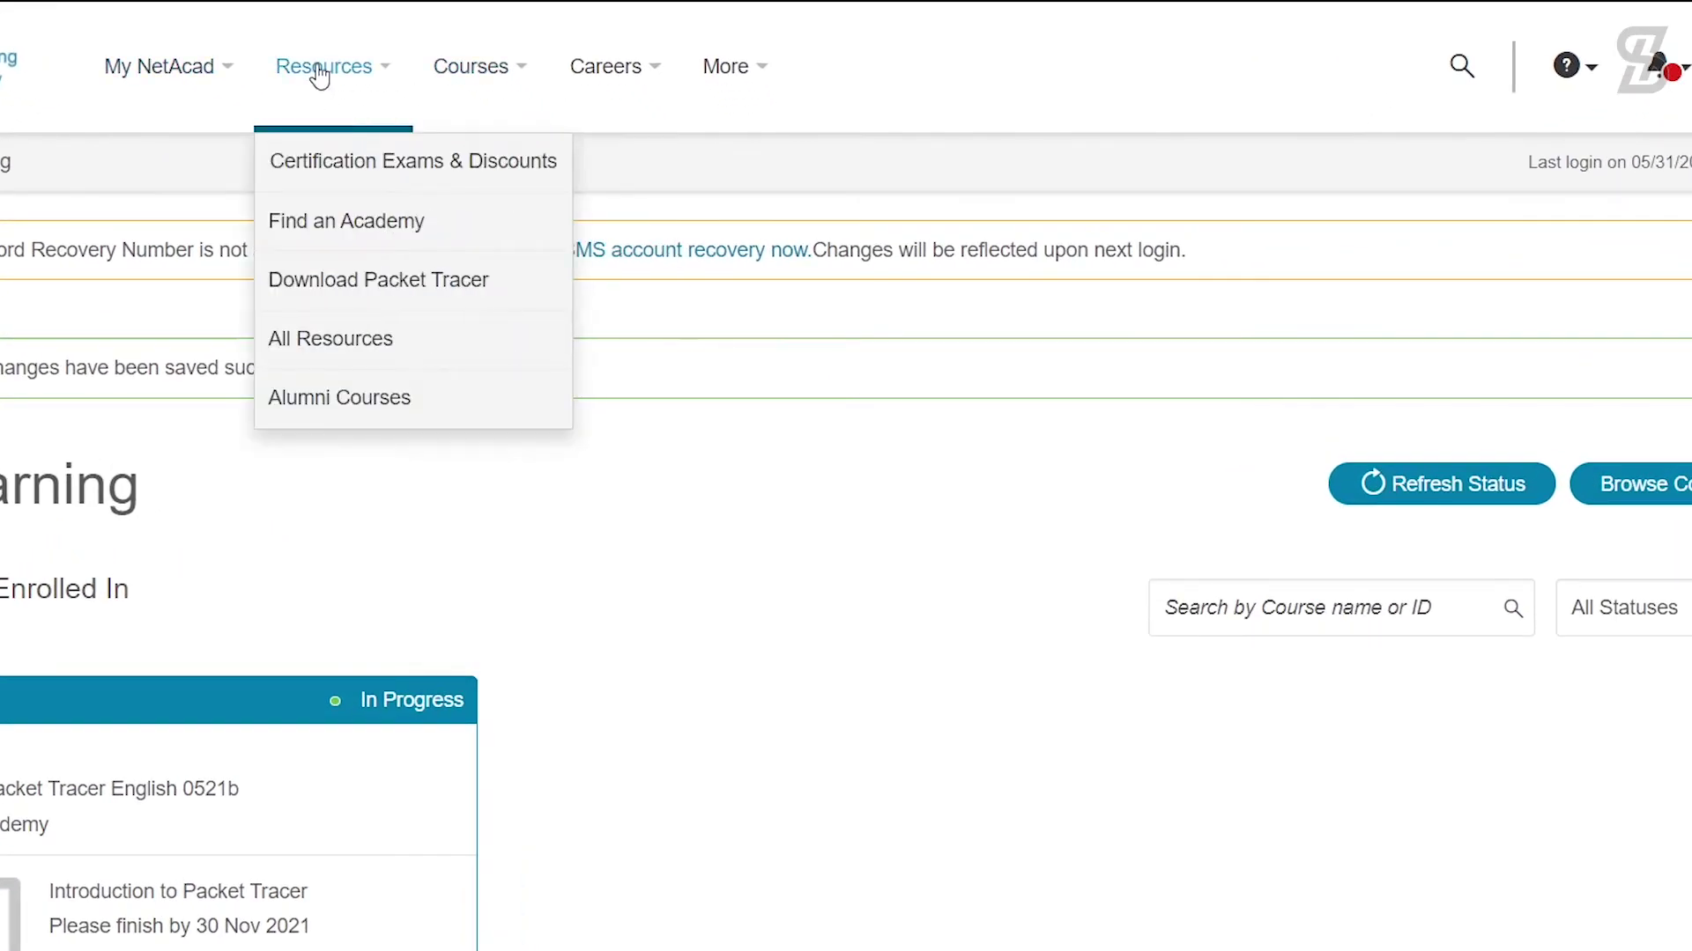
left_click(331, 297)
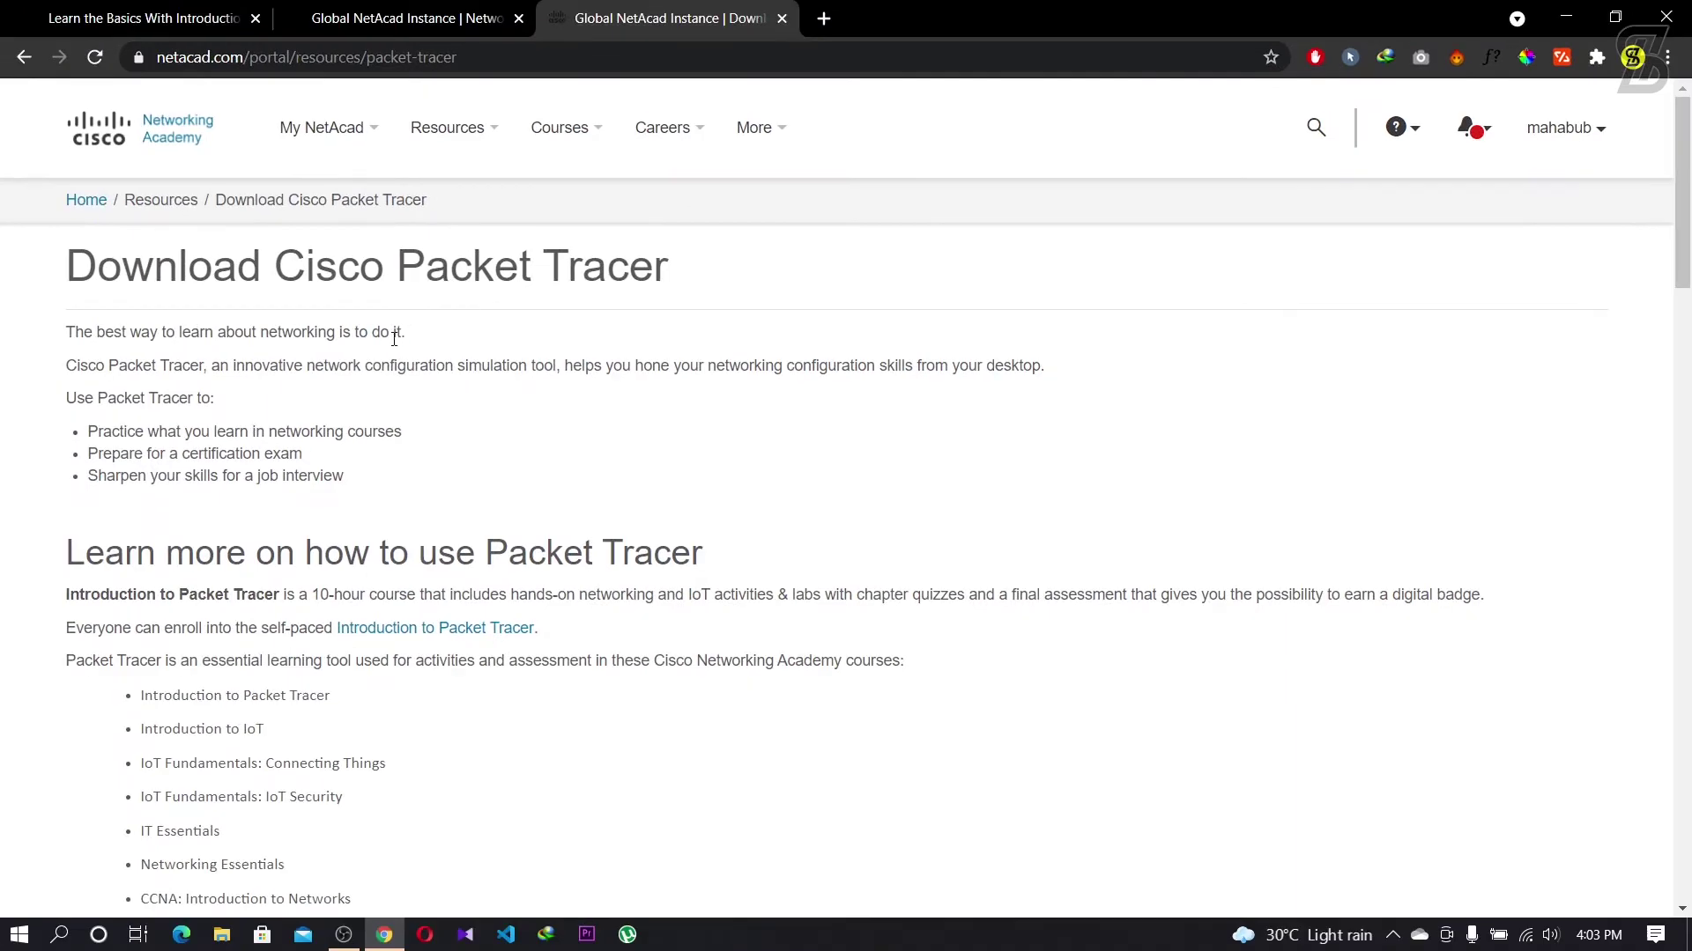
scroll(391, 341, "down", 6)
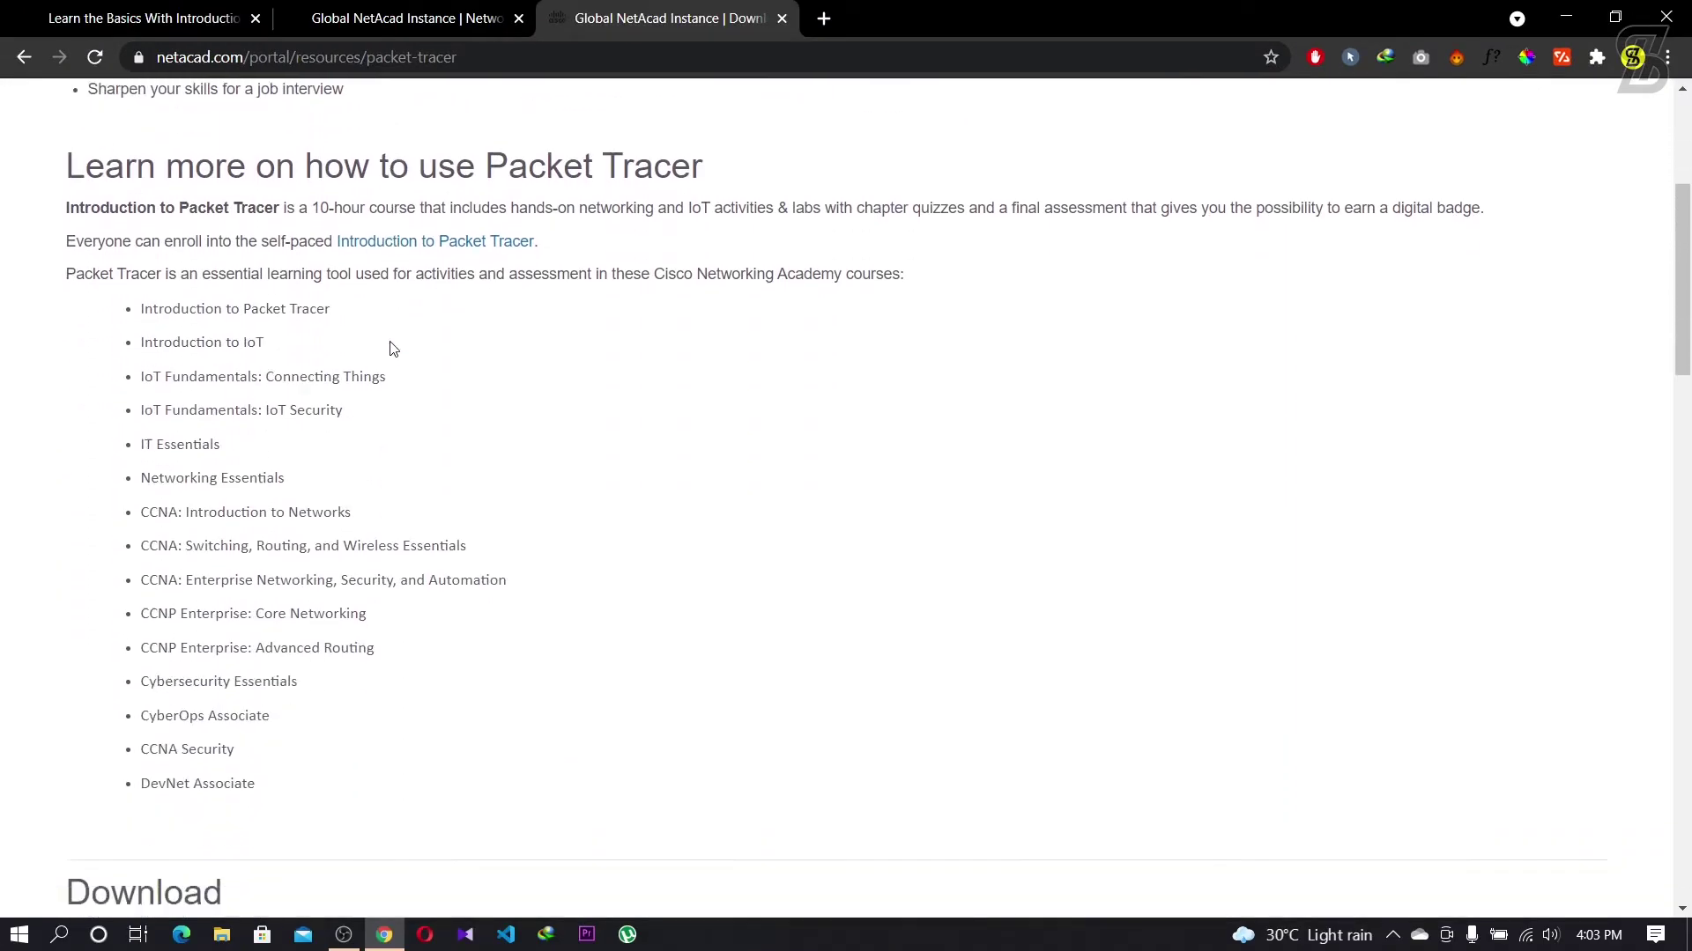
scroll(393, 348, "down", 7)
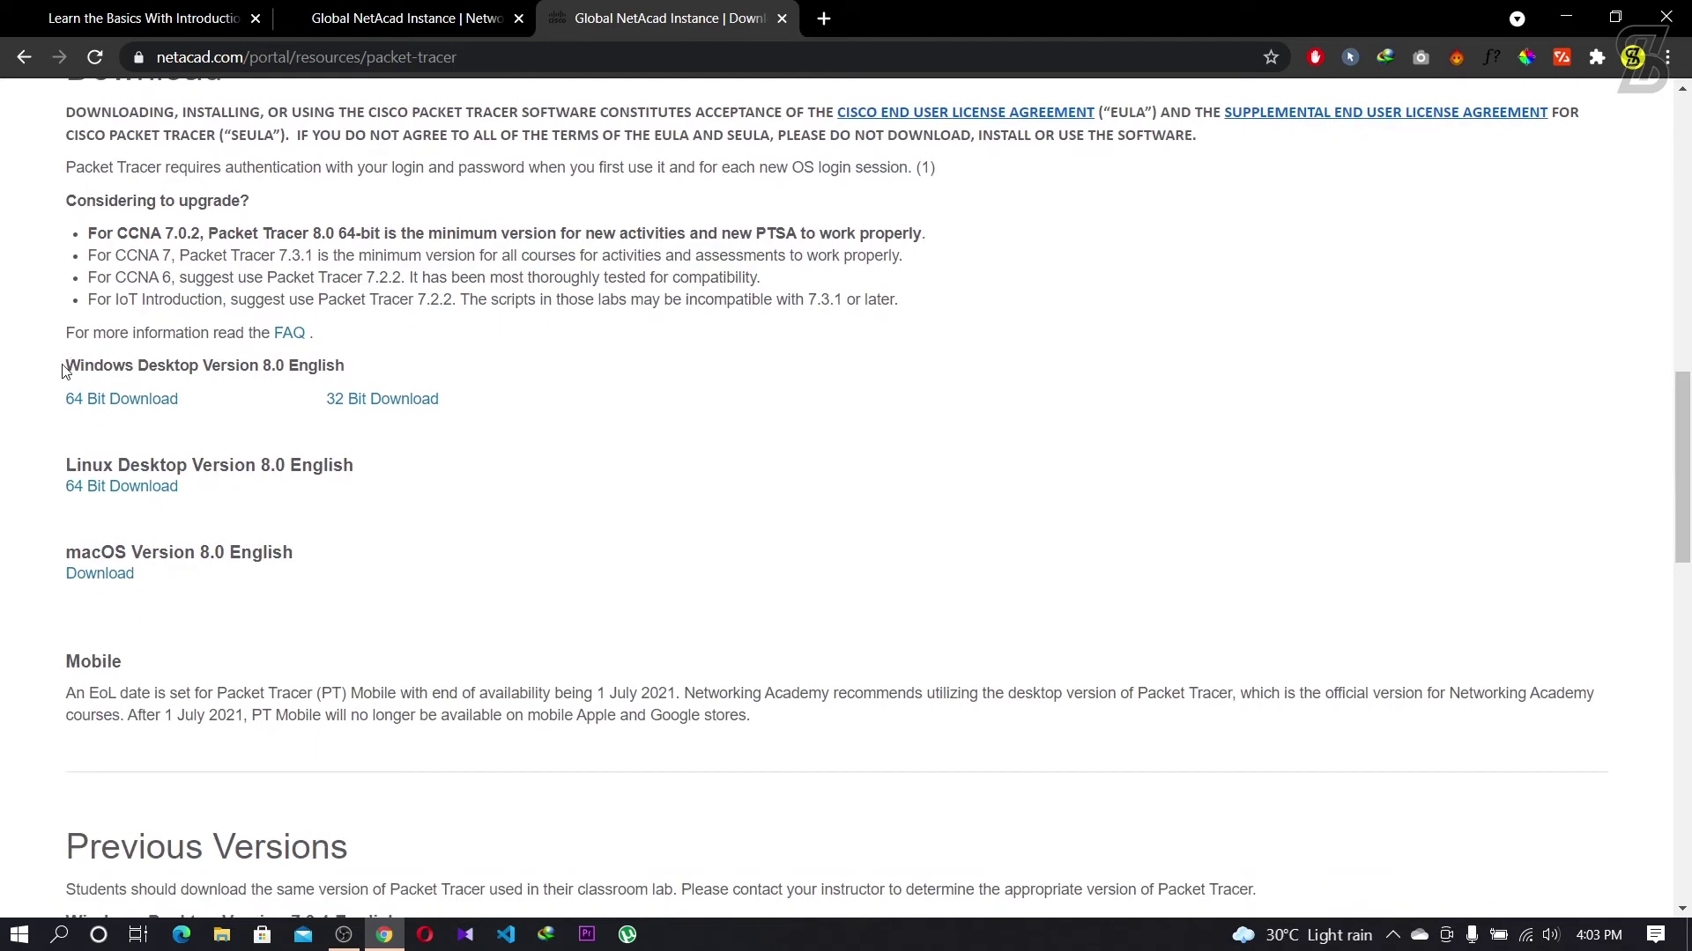
Step: Review the Packet Tracer 8.0 Windows 64 Bit, Linux and macOS download entries
left_click_drag(66, 365, 585, 382)
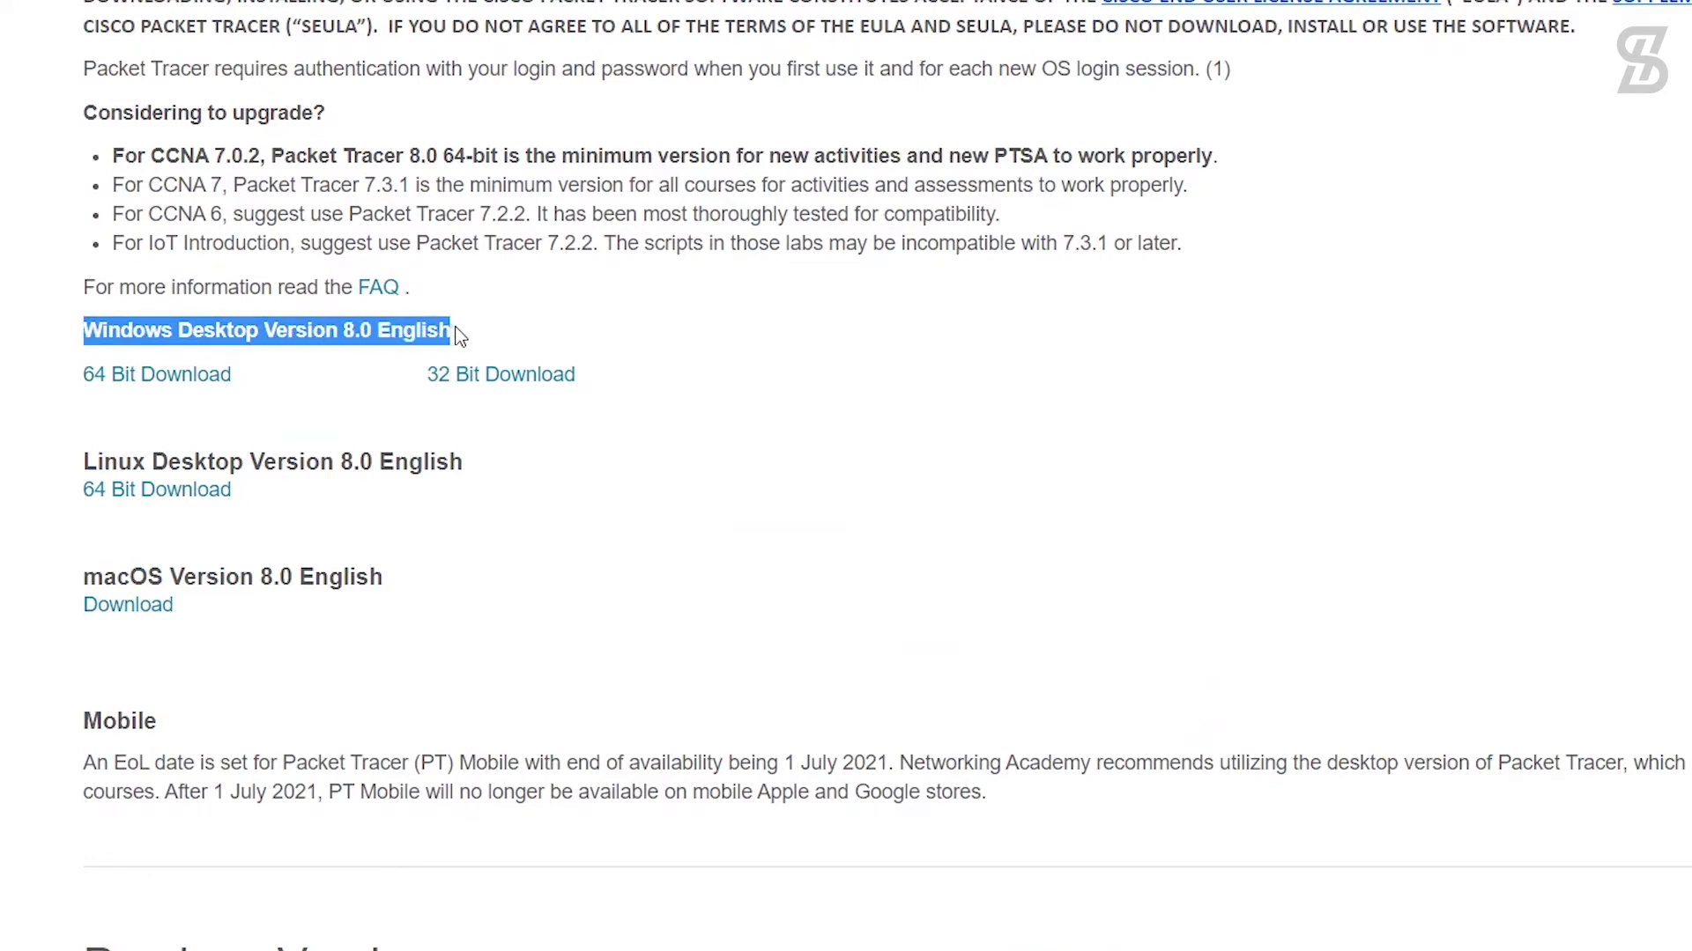
left_click(255, 379)
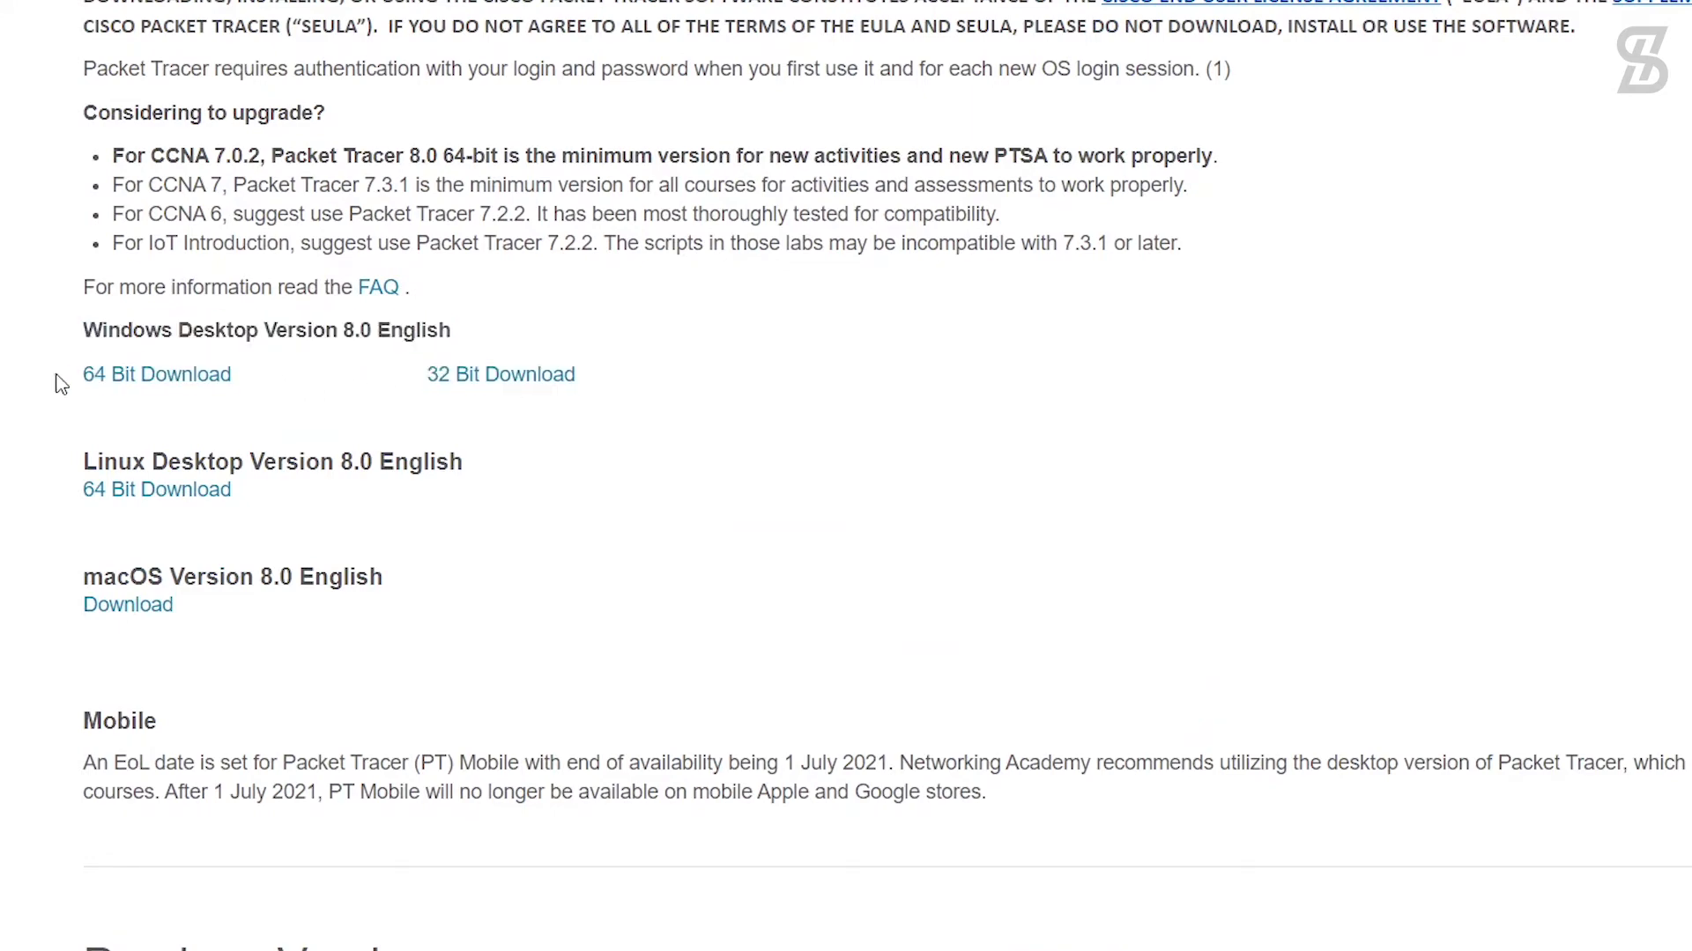
triple_click(93, 383)
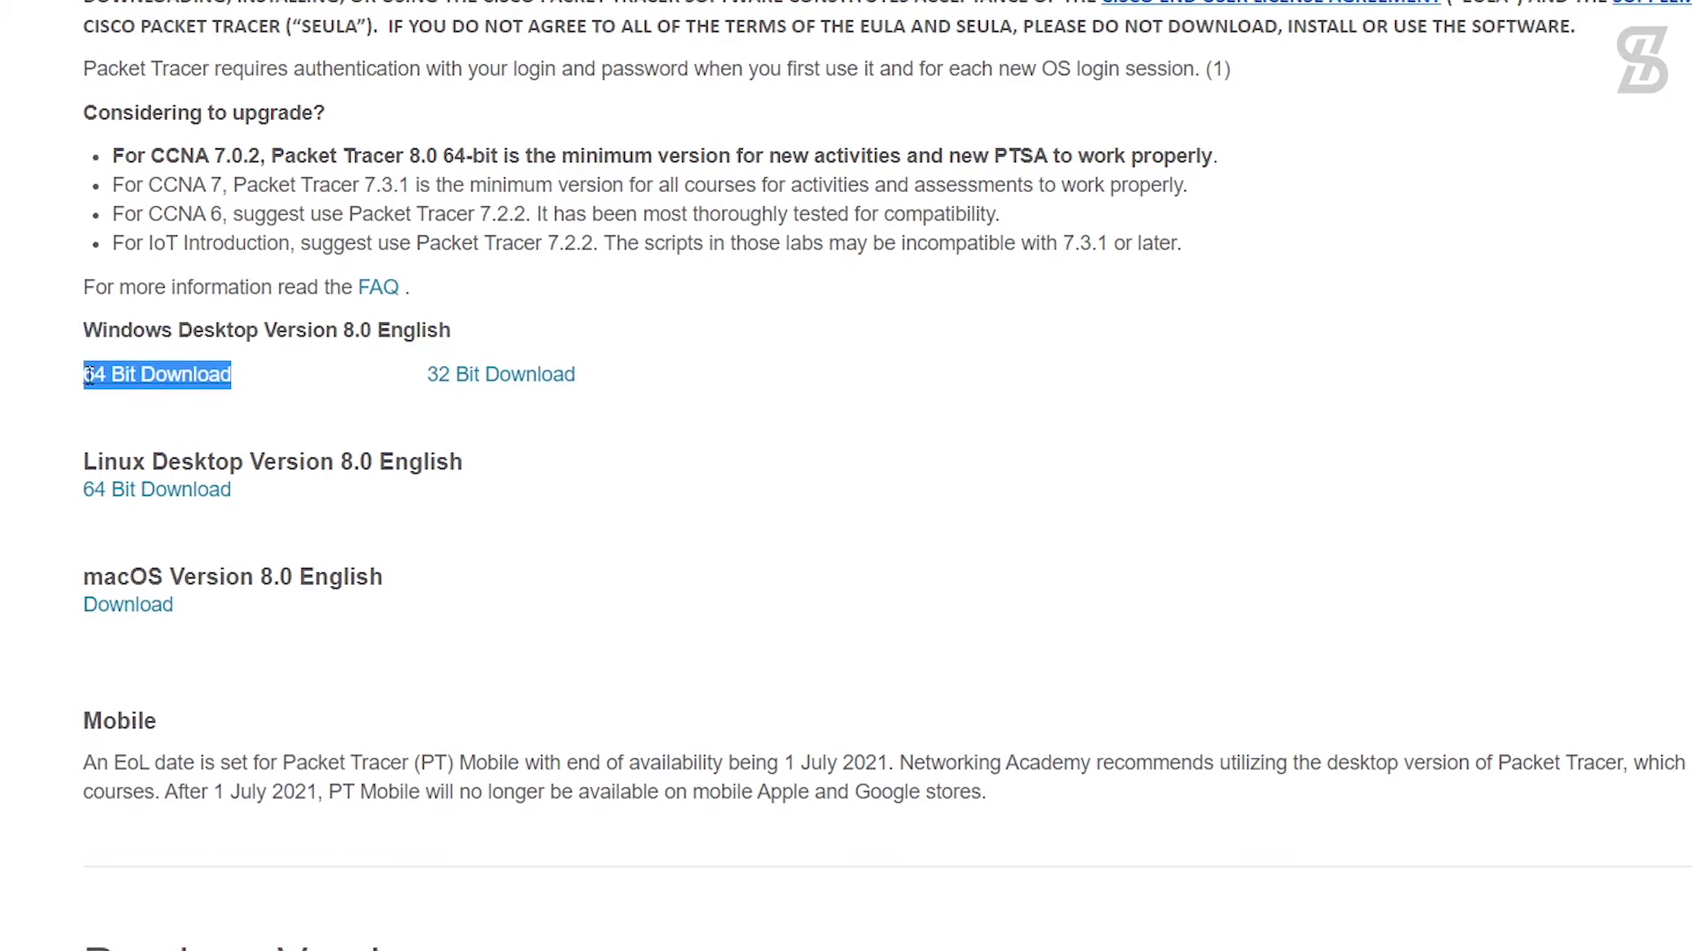
left_click(308, 385)
left_click_drag(76, 476, 510, 465)
left_click_drag(377, 563, 45, 585)
left_click(242, 625)
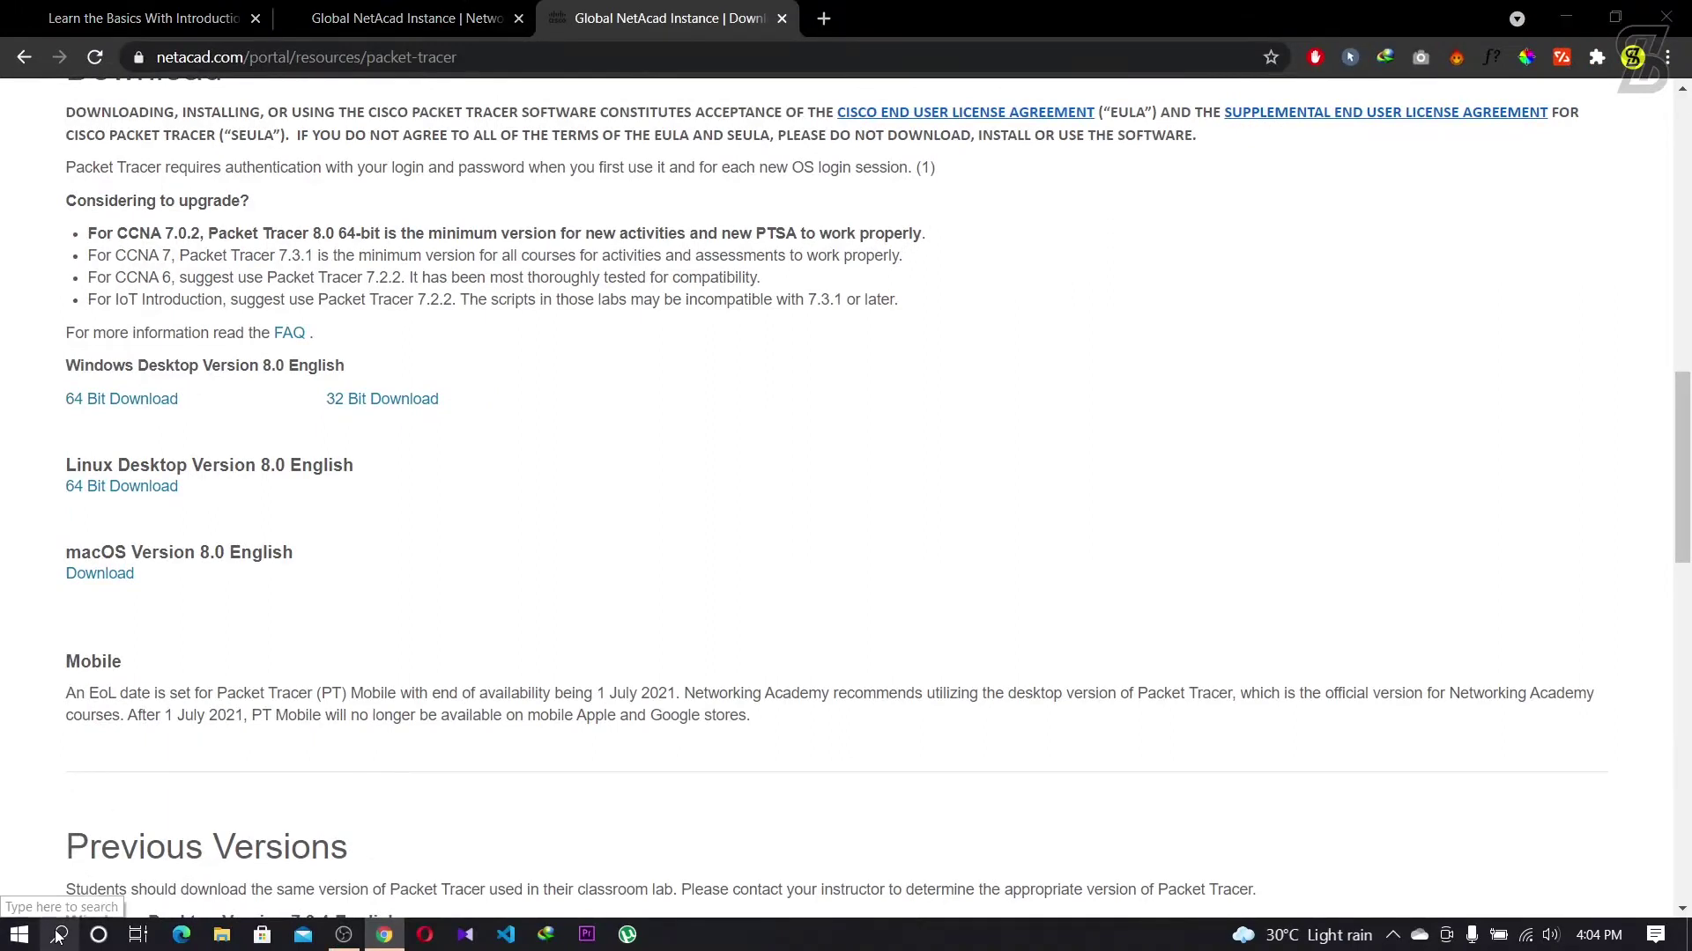
left_click(58, 935)
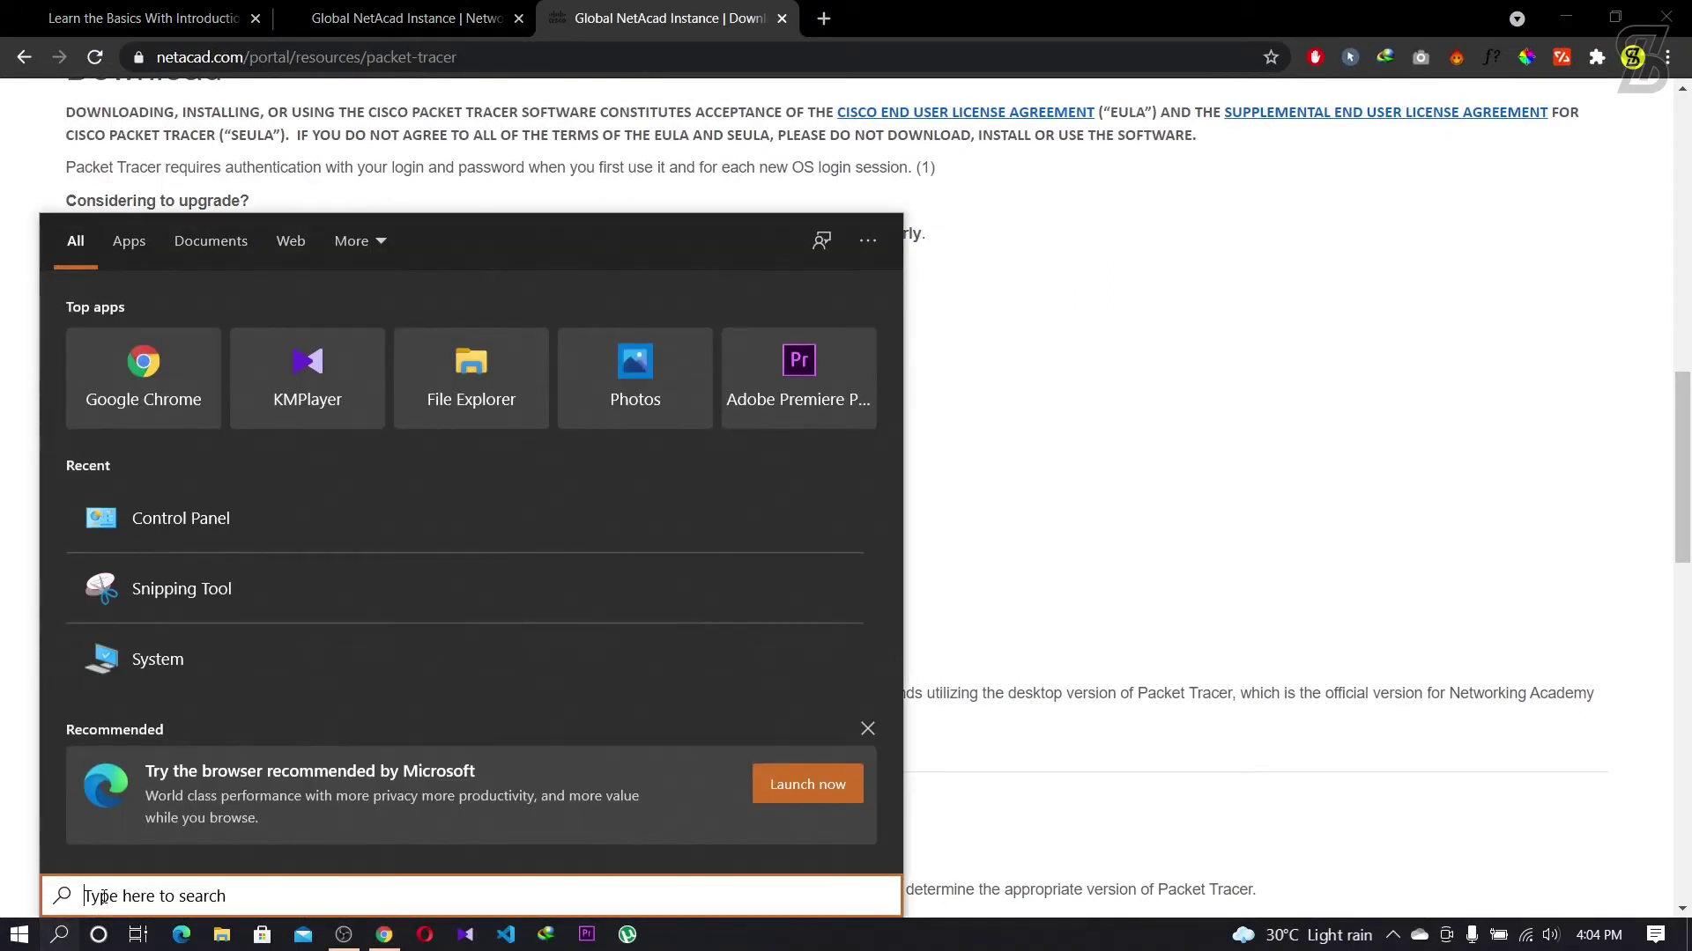
Step: Search 'system', confirm System type is 64-bit OS on an x64-based processor, then close Settings
type("sy")
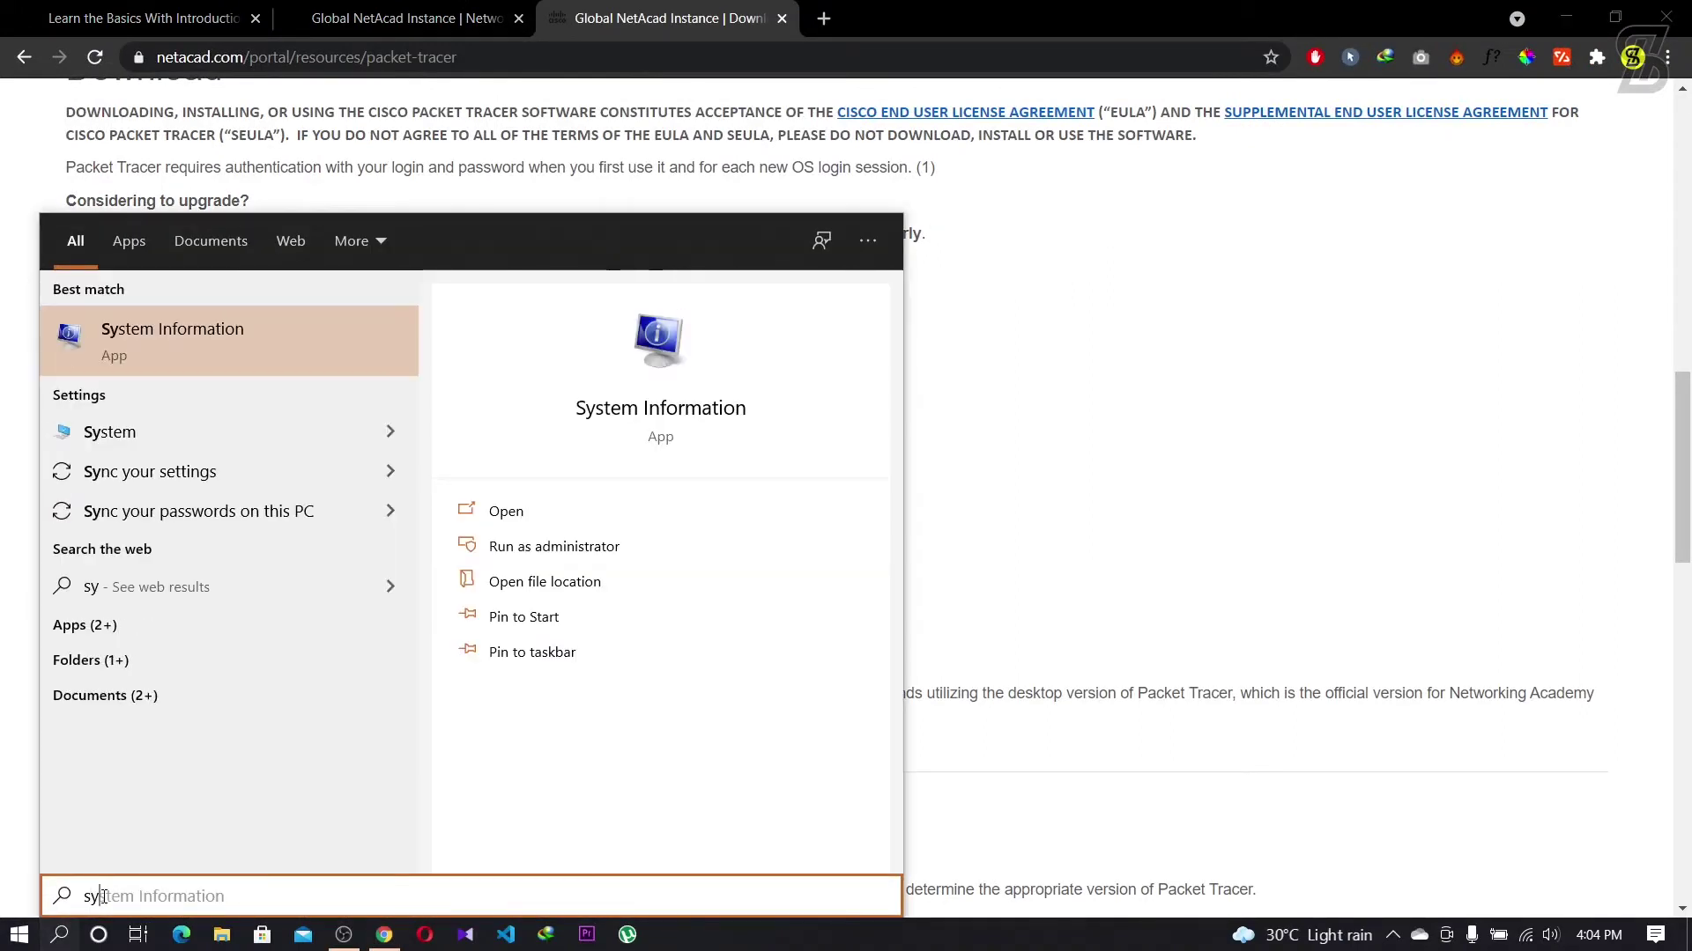
type("stem")
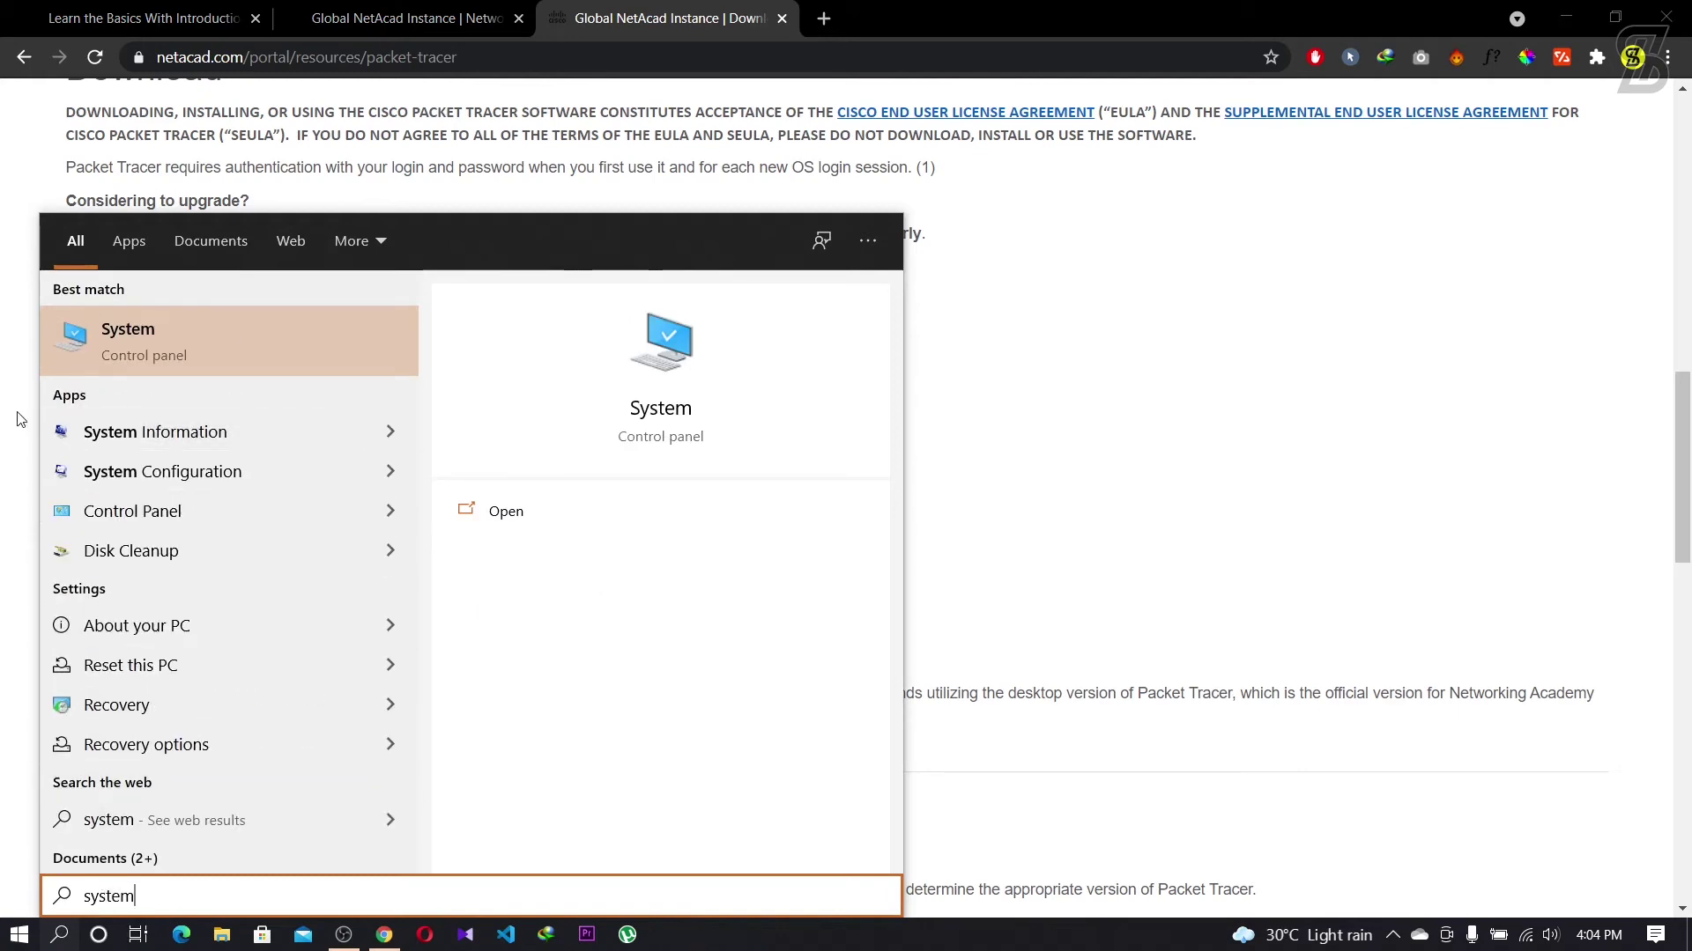
left_click(109, 334)
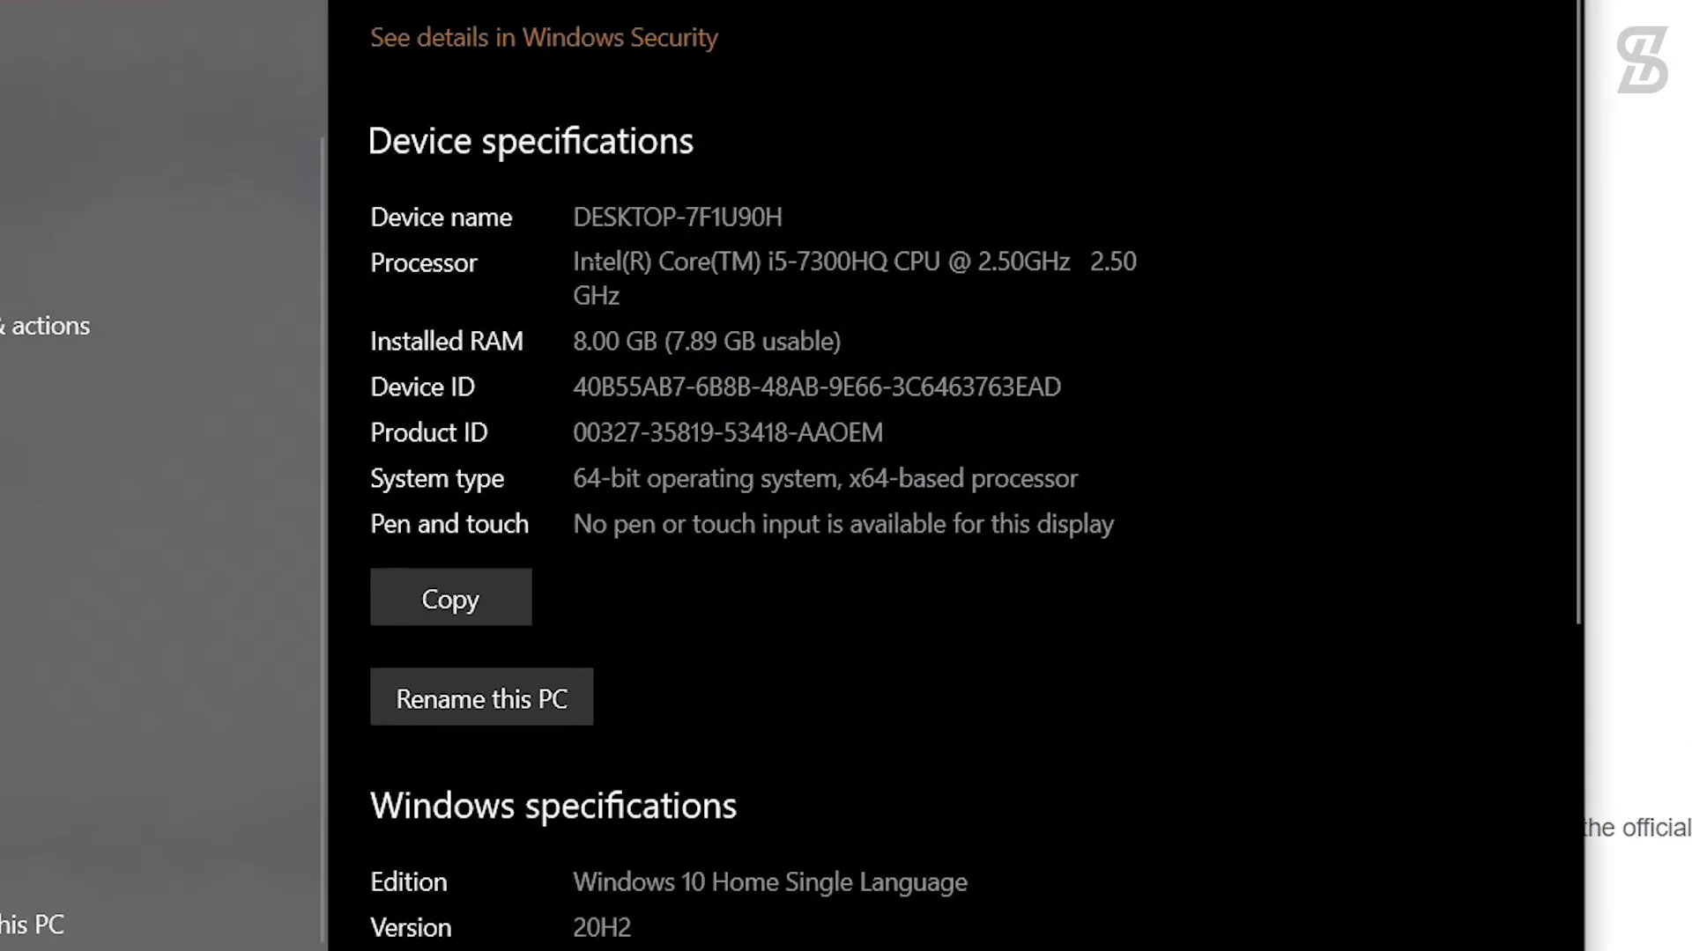
left_click_drag(574, 478, 1078, 478)
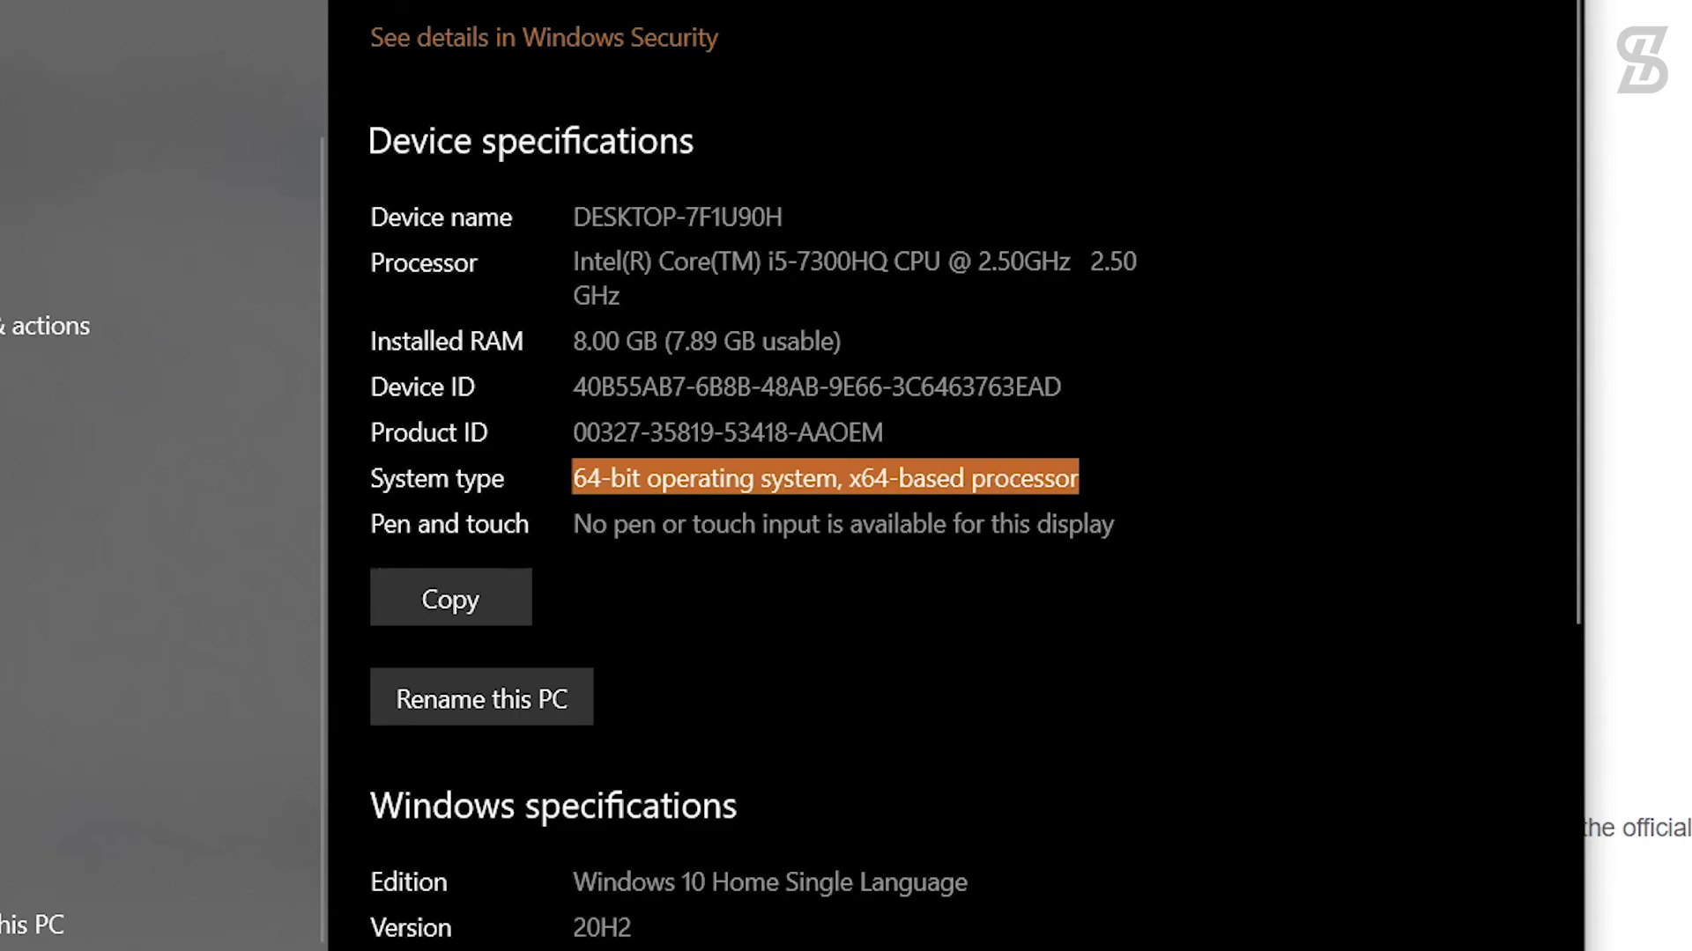
left_click(1314, 520)
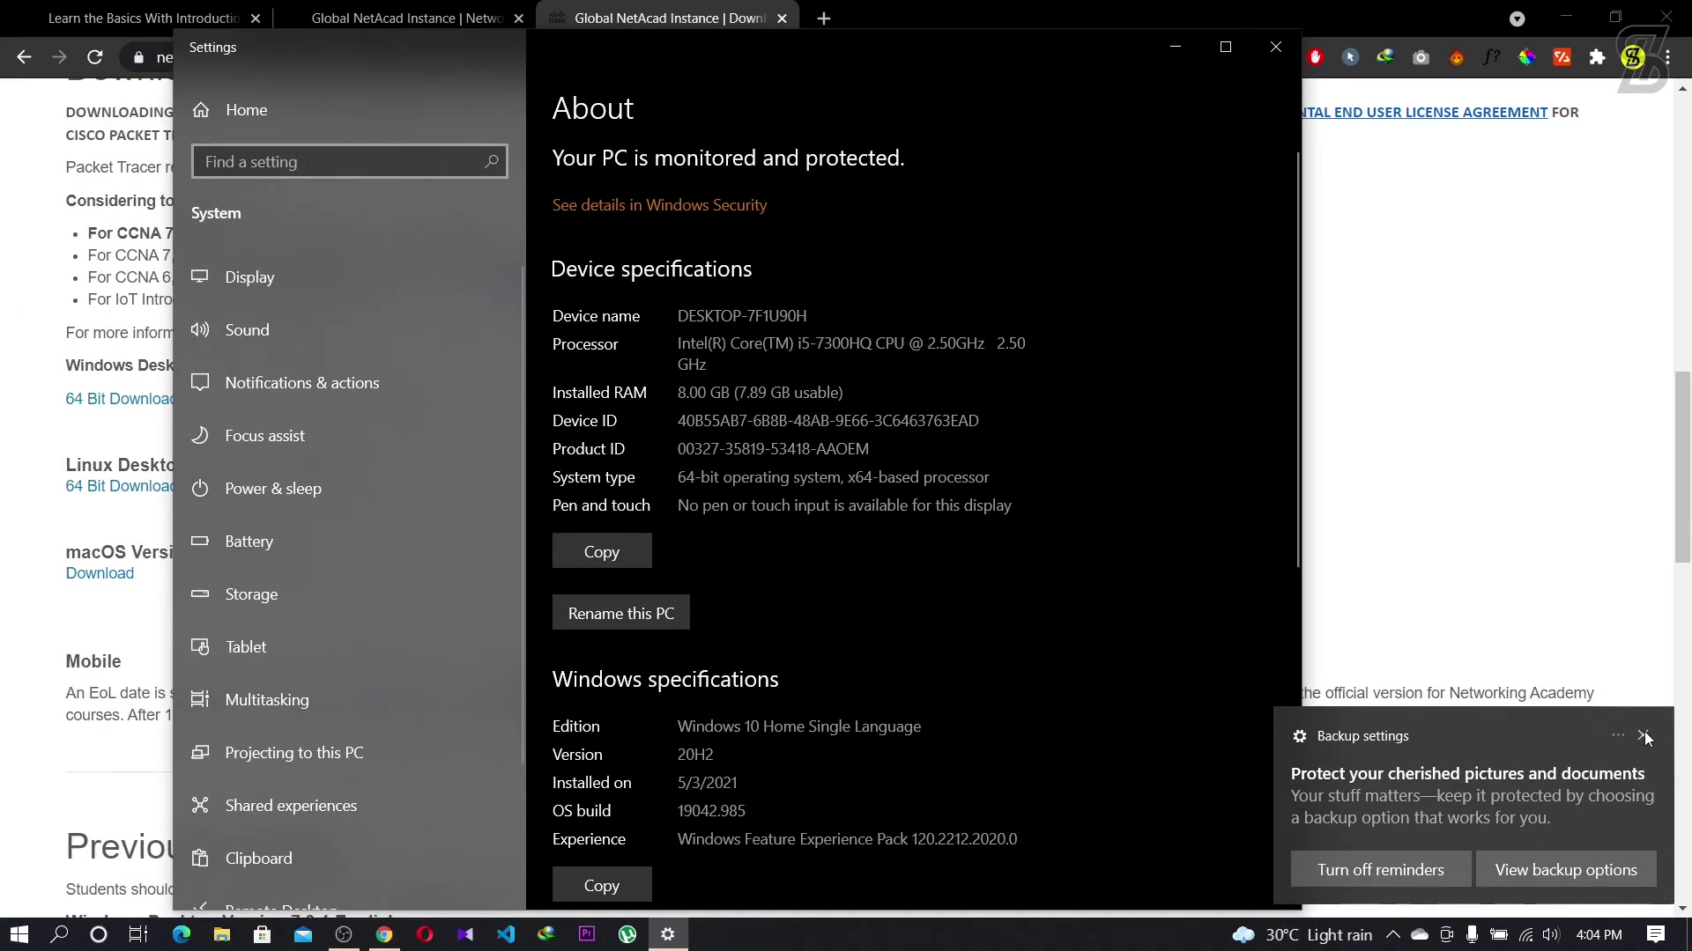
left_click(1644, 736)
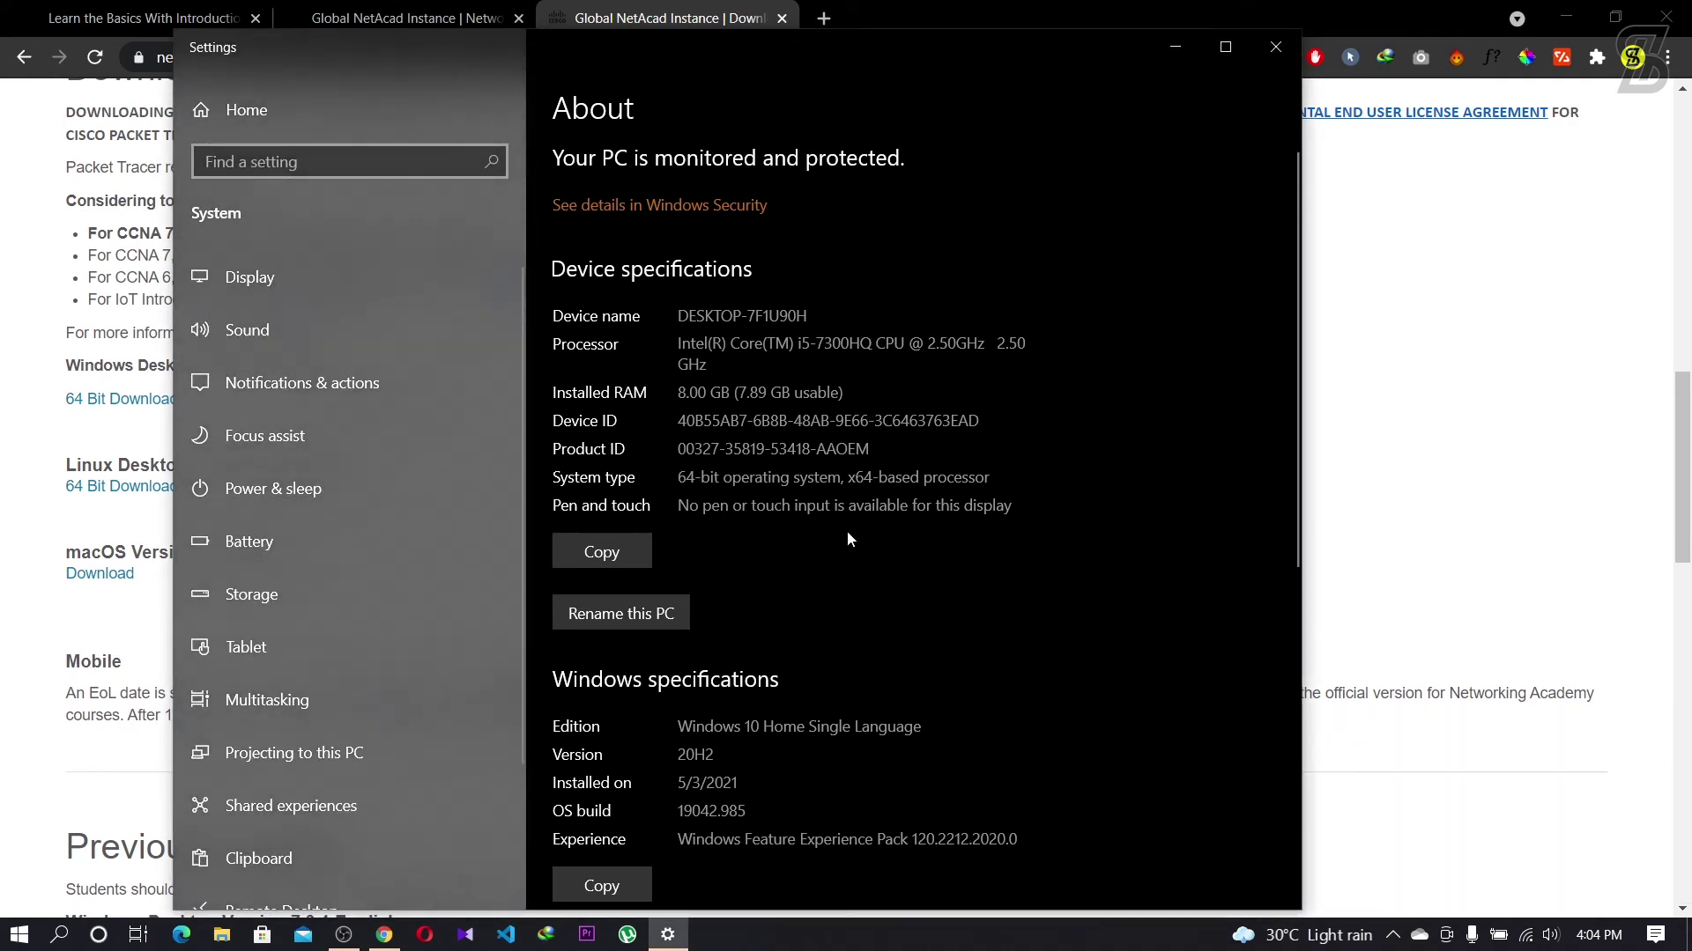
left_click(1272, 54)
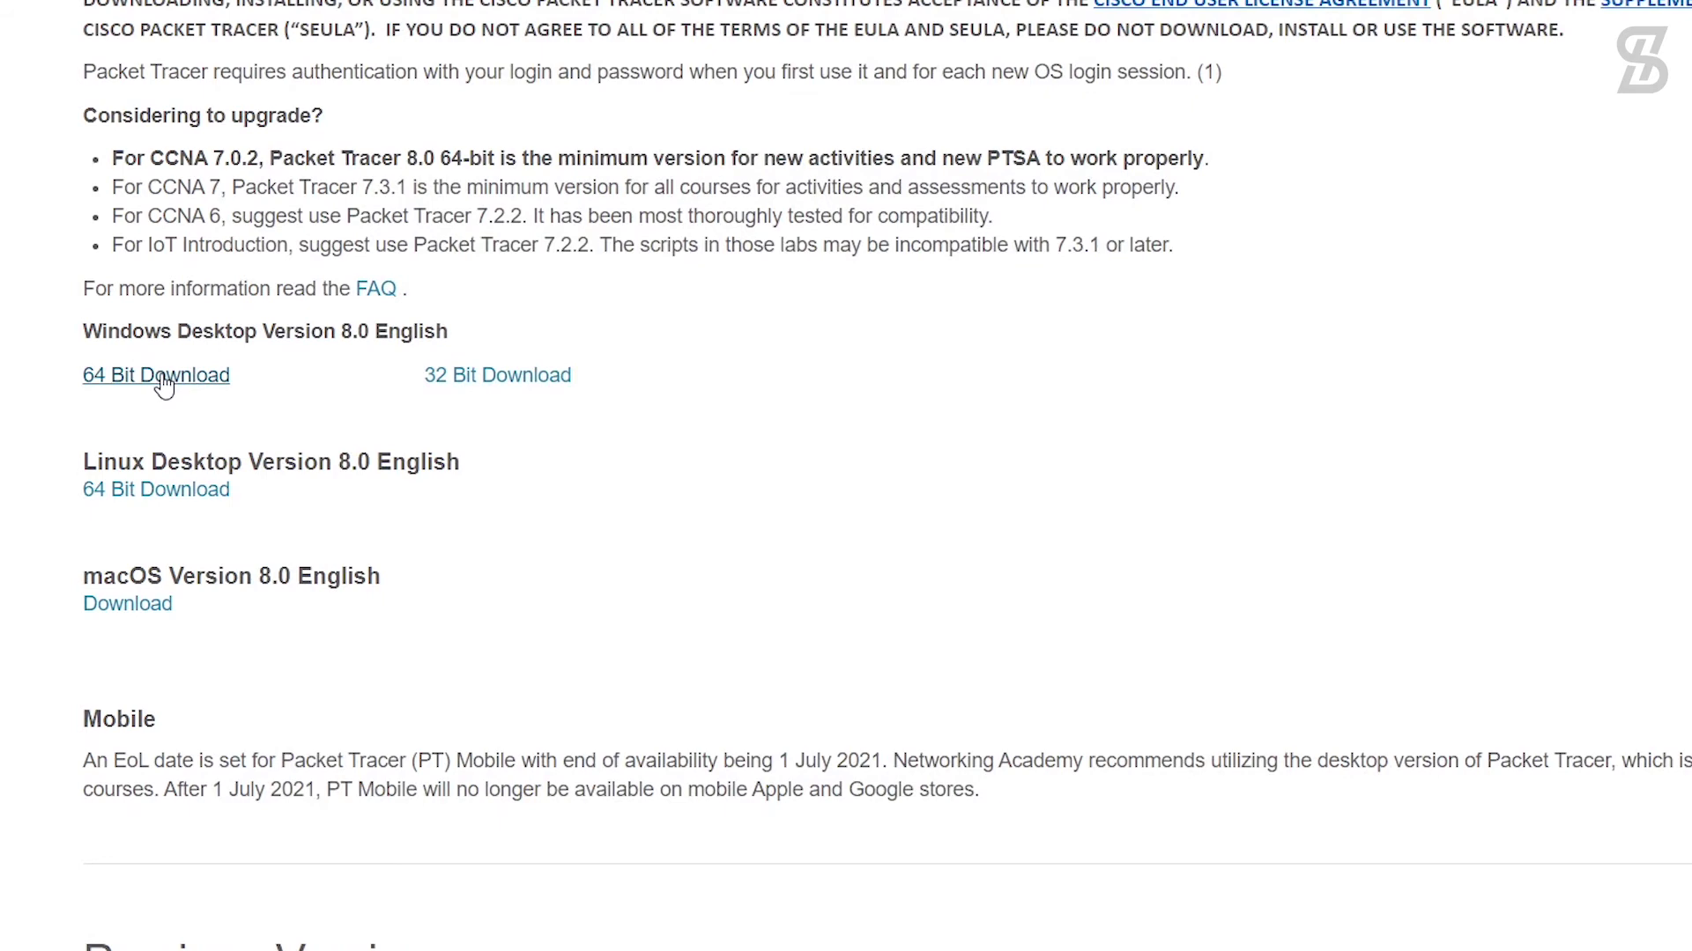
Step: Download the 64 Bit Windows installer PacketTracer800_Build212_64bit_setup-signed_2.exe with IDM and open its folder
left_click(164, 385)
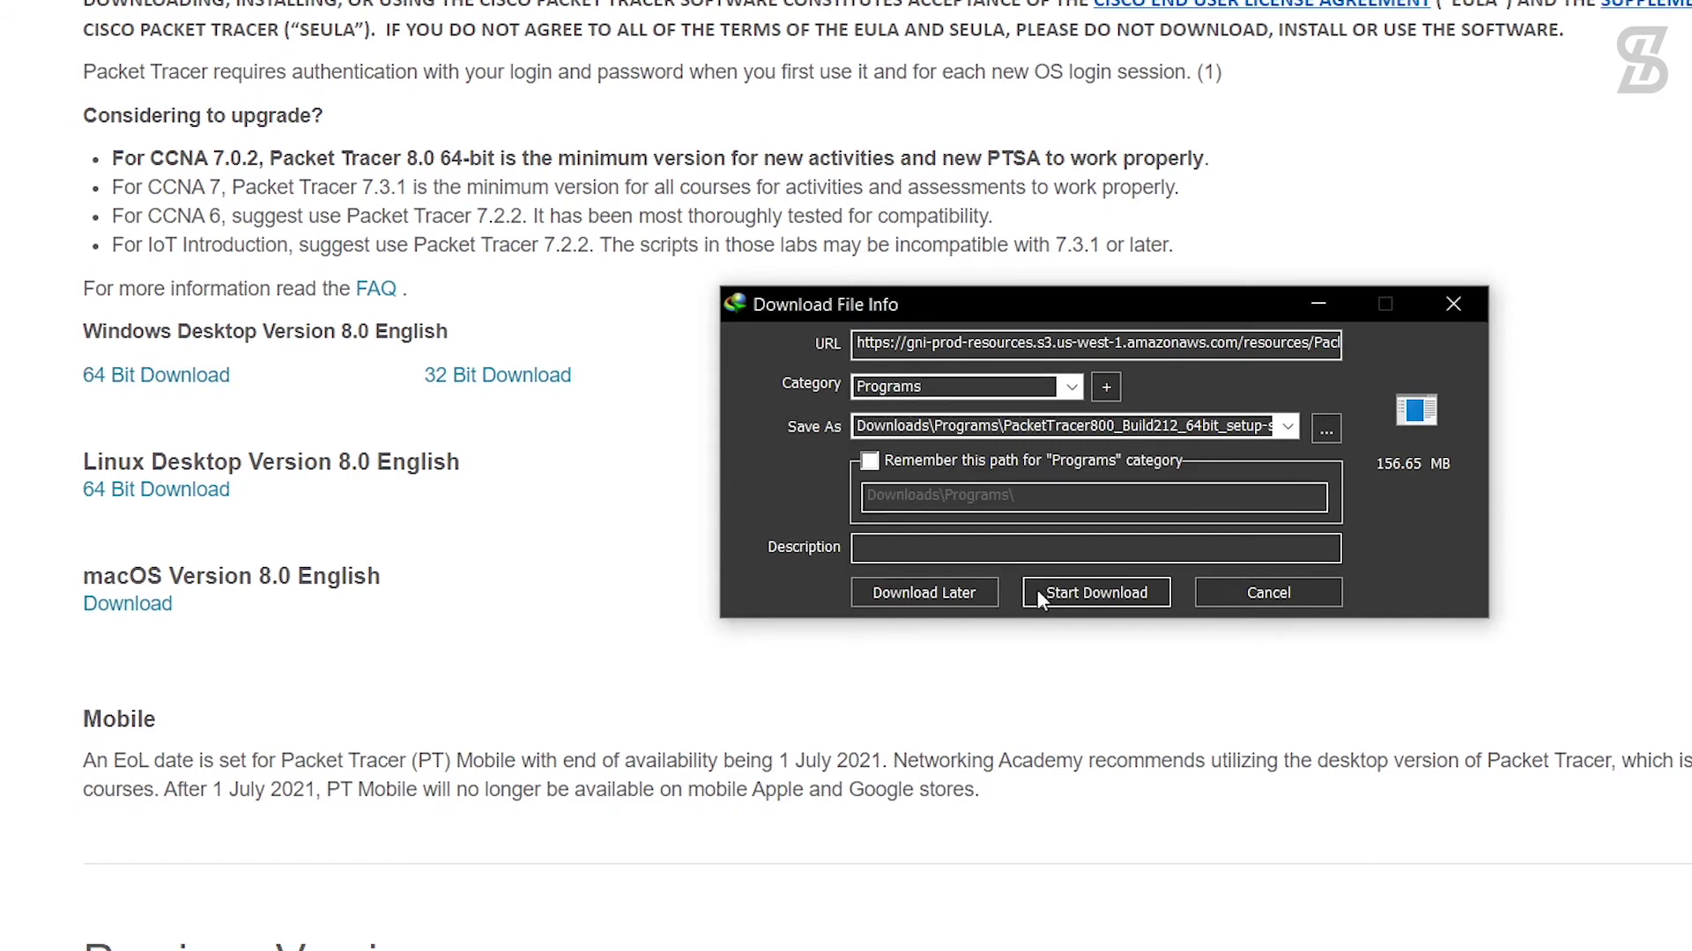
left_click(1093, 592)
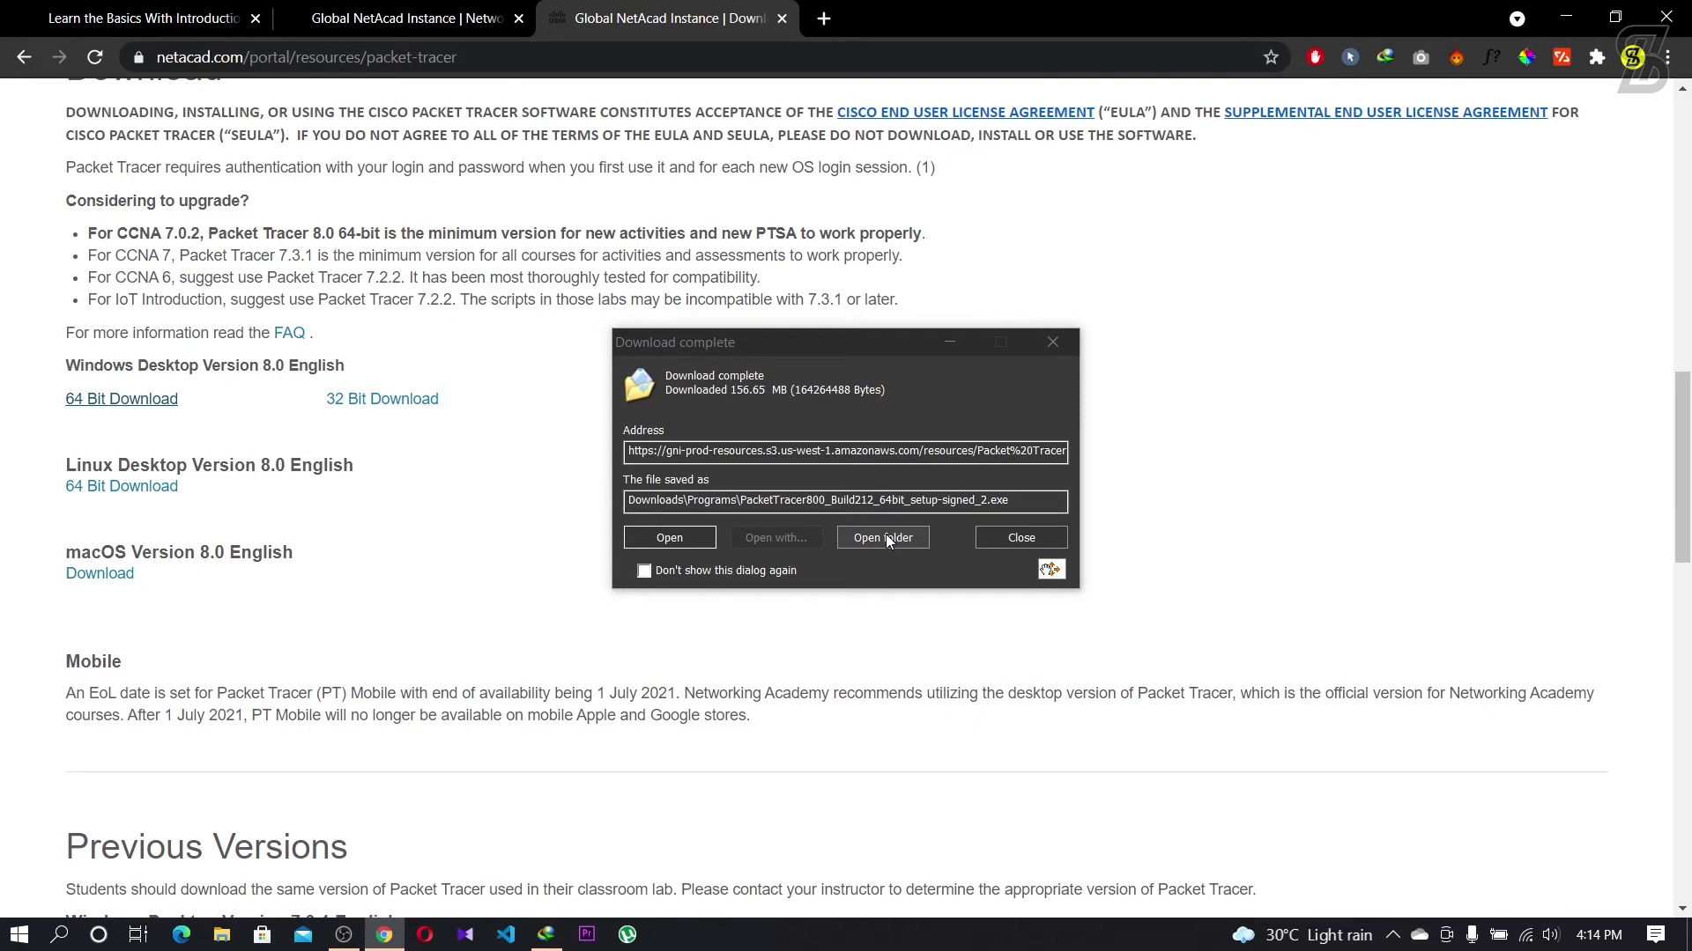
left_click(883, 538)
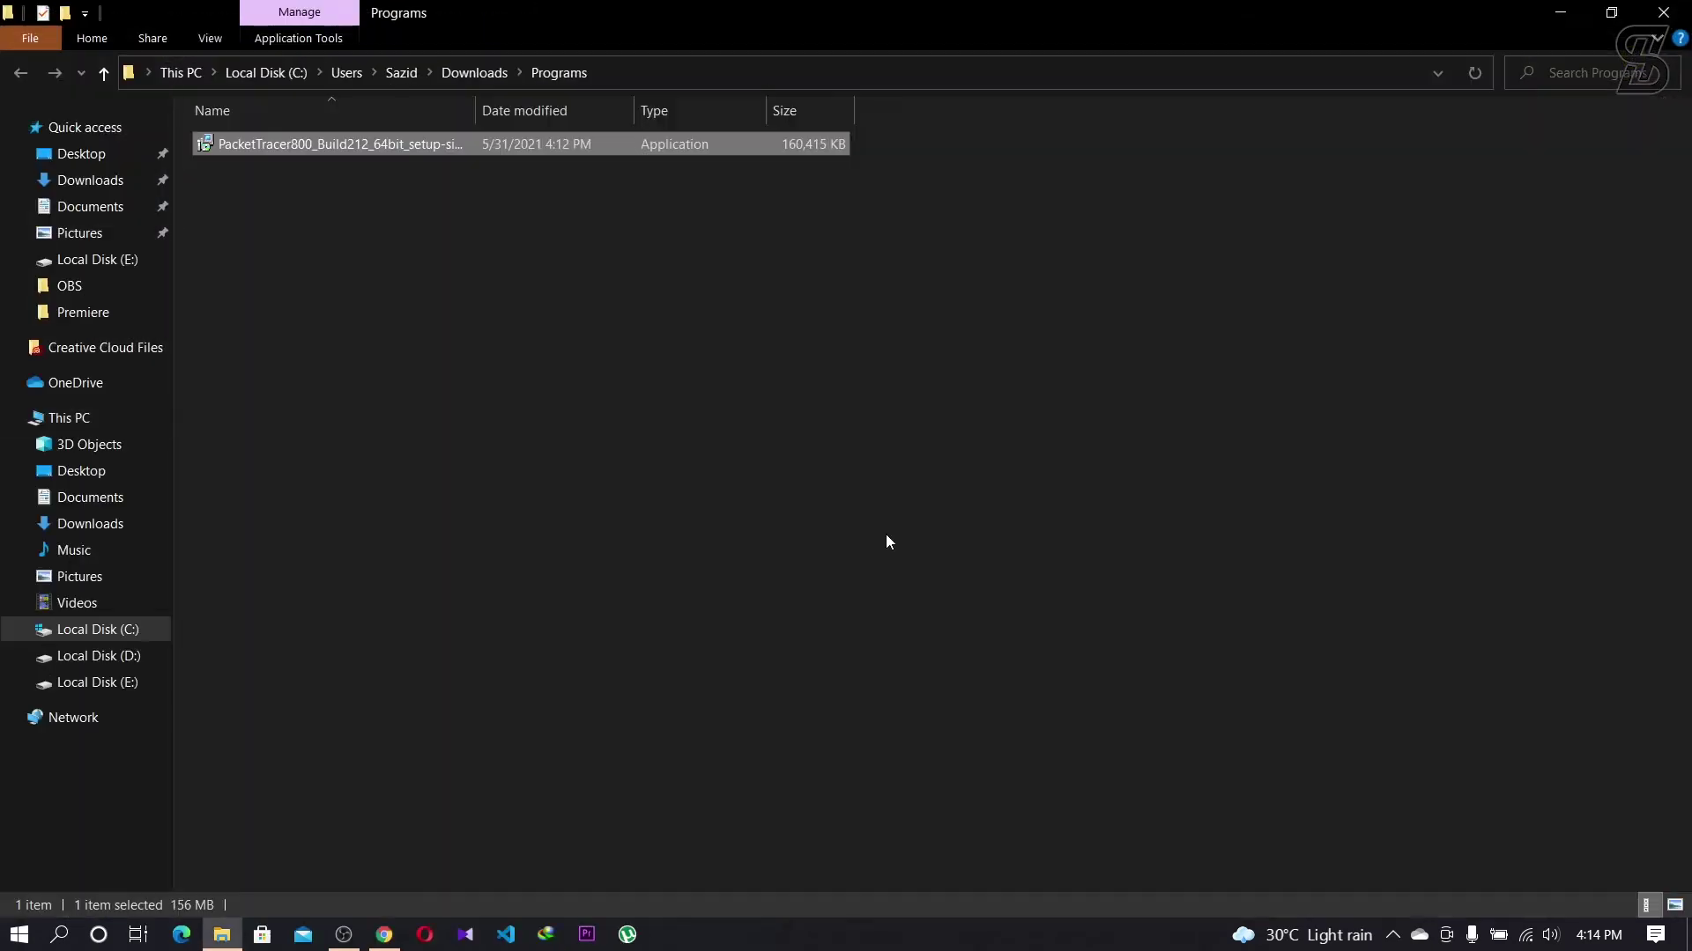
Step: Run the PacketTracer800 64-bit setup file from the Downloads\Programs folder
left_click(321, 185)
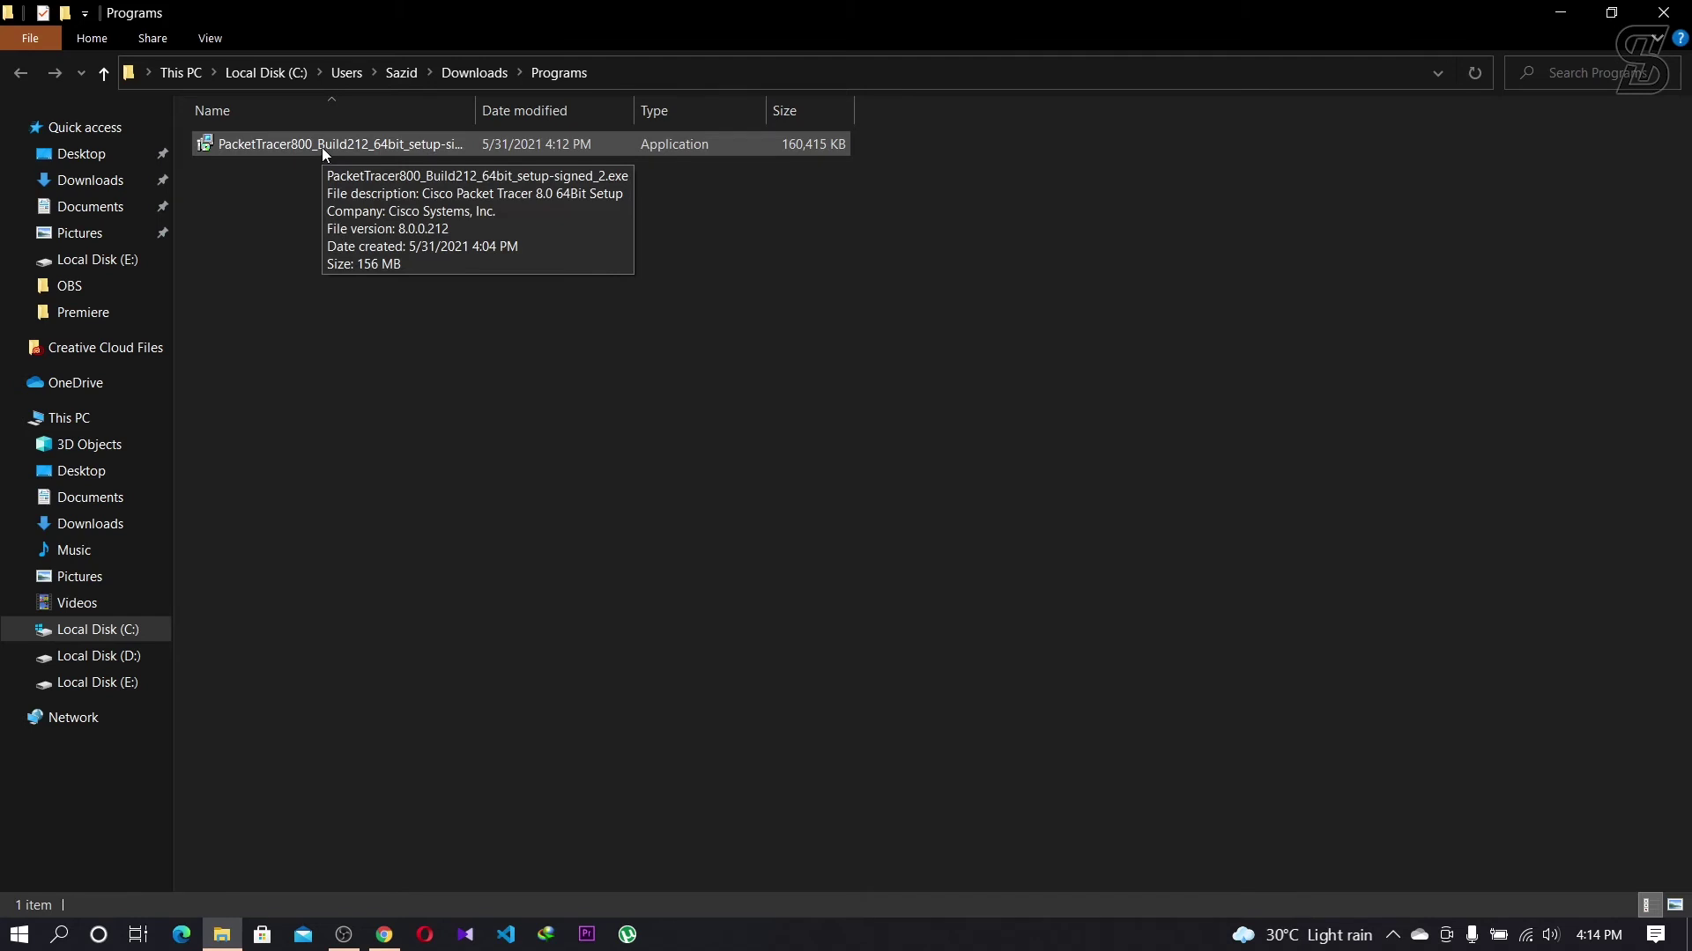
double_click(321, 146)
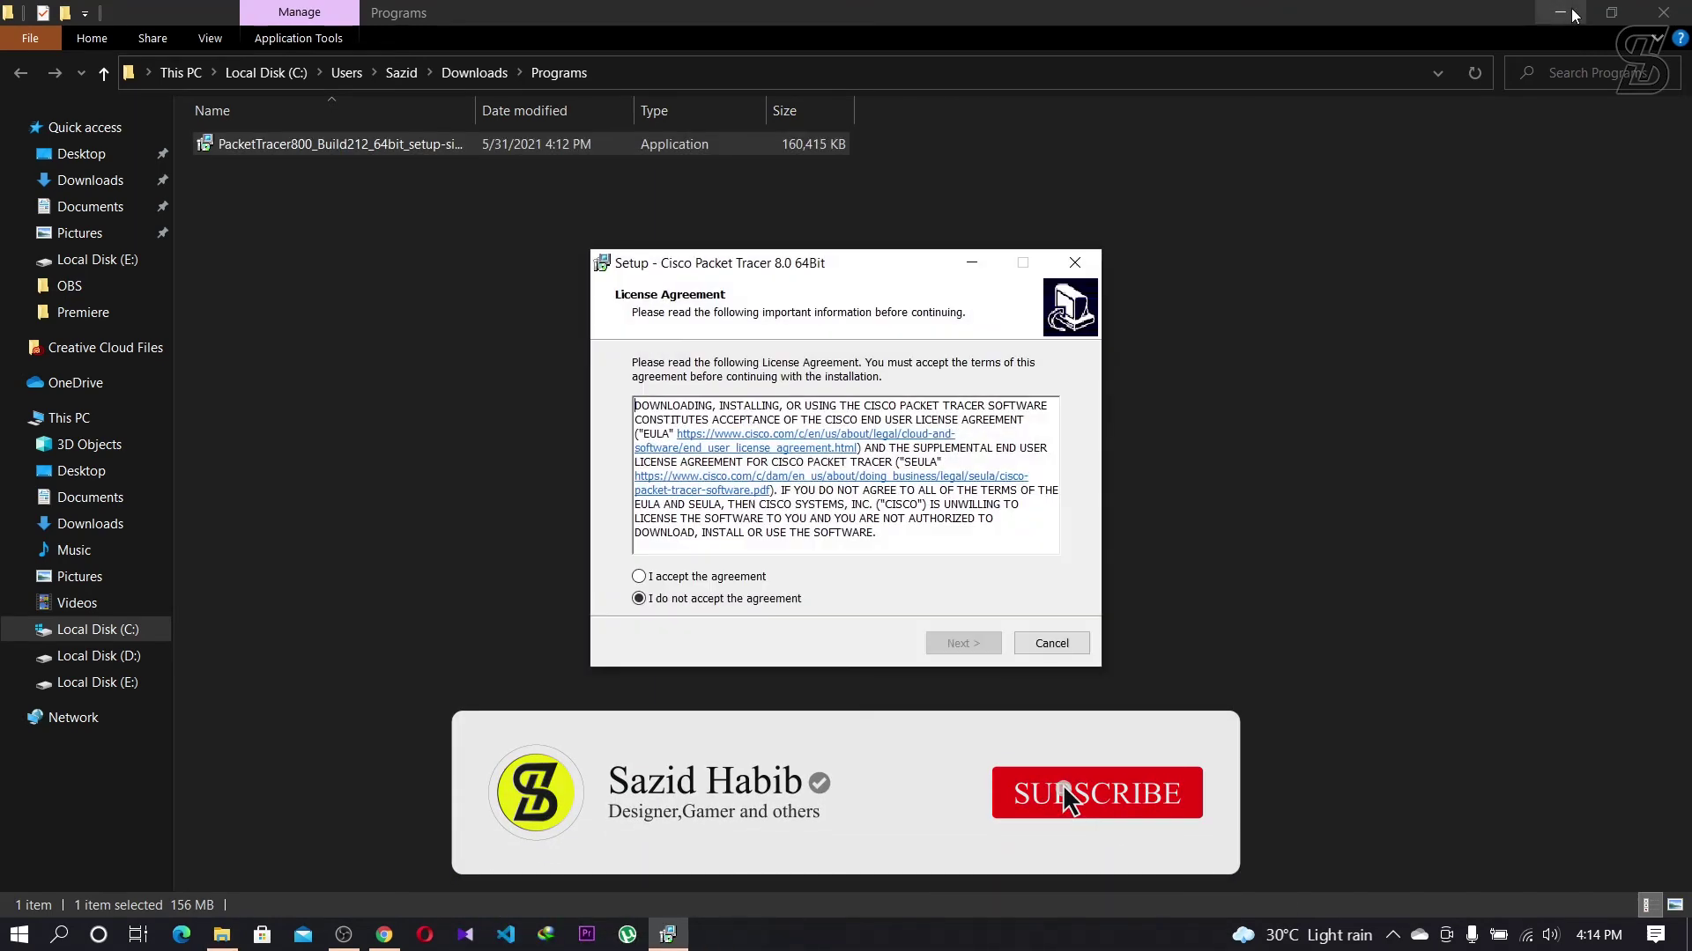
Step: Install Packet Tracer 8.0 to C:\Program Files\Cisco Packet Tracer 8.0 with a desktop shortcut and launch it
left_click(1570, 11)
left_click(1571, 11)
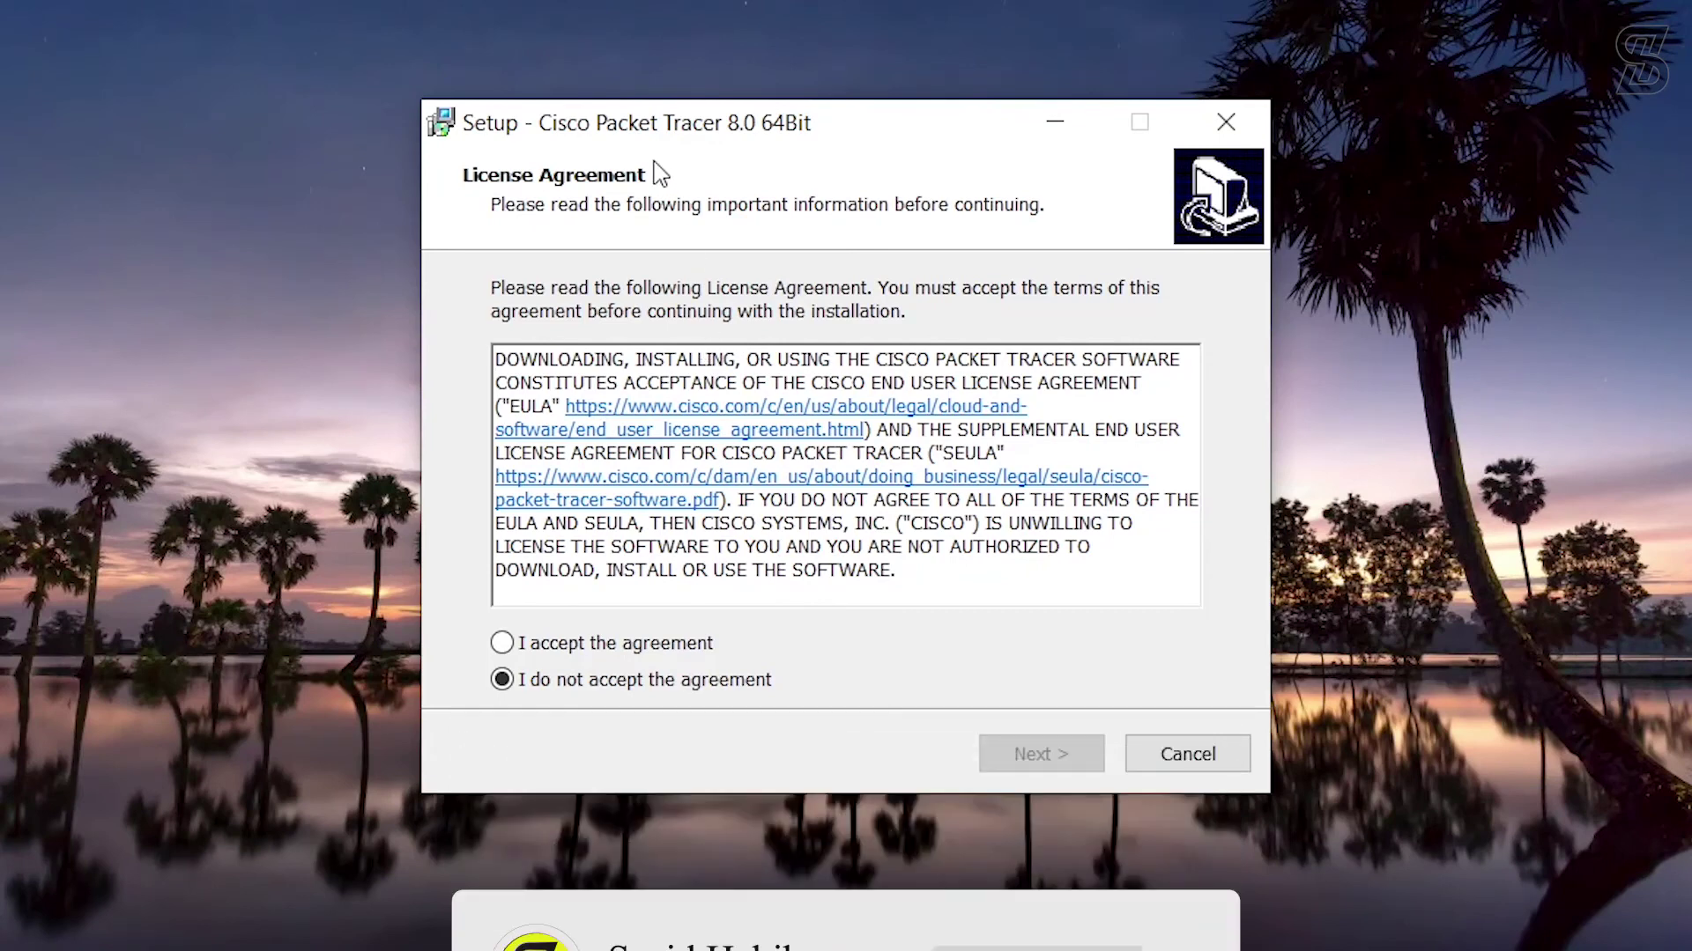
left_click(501, 644)
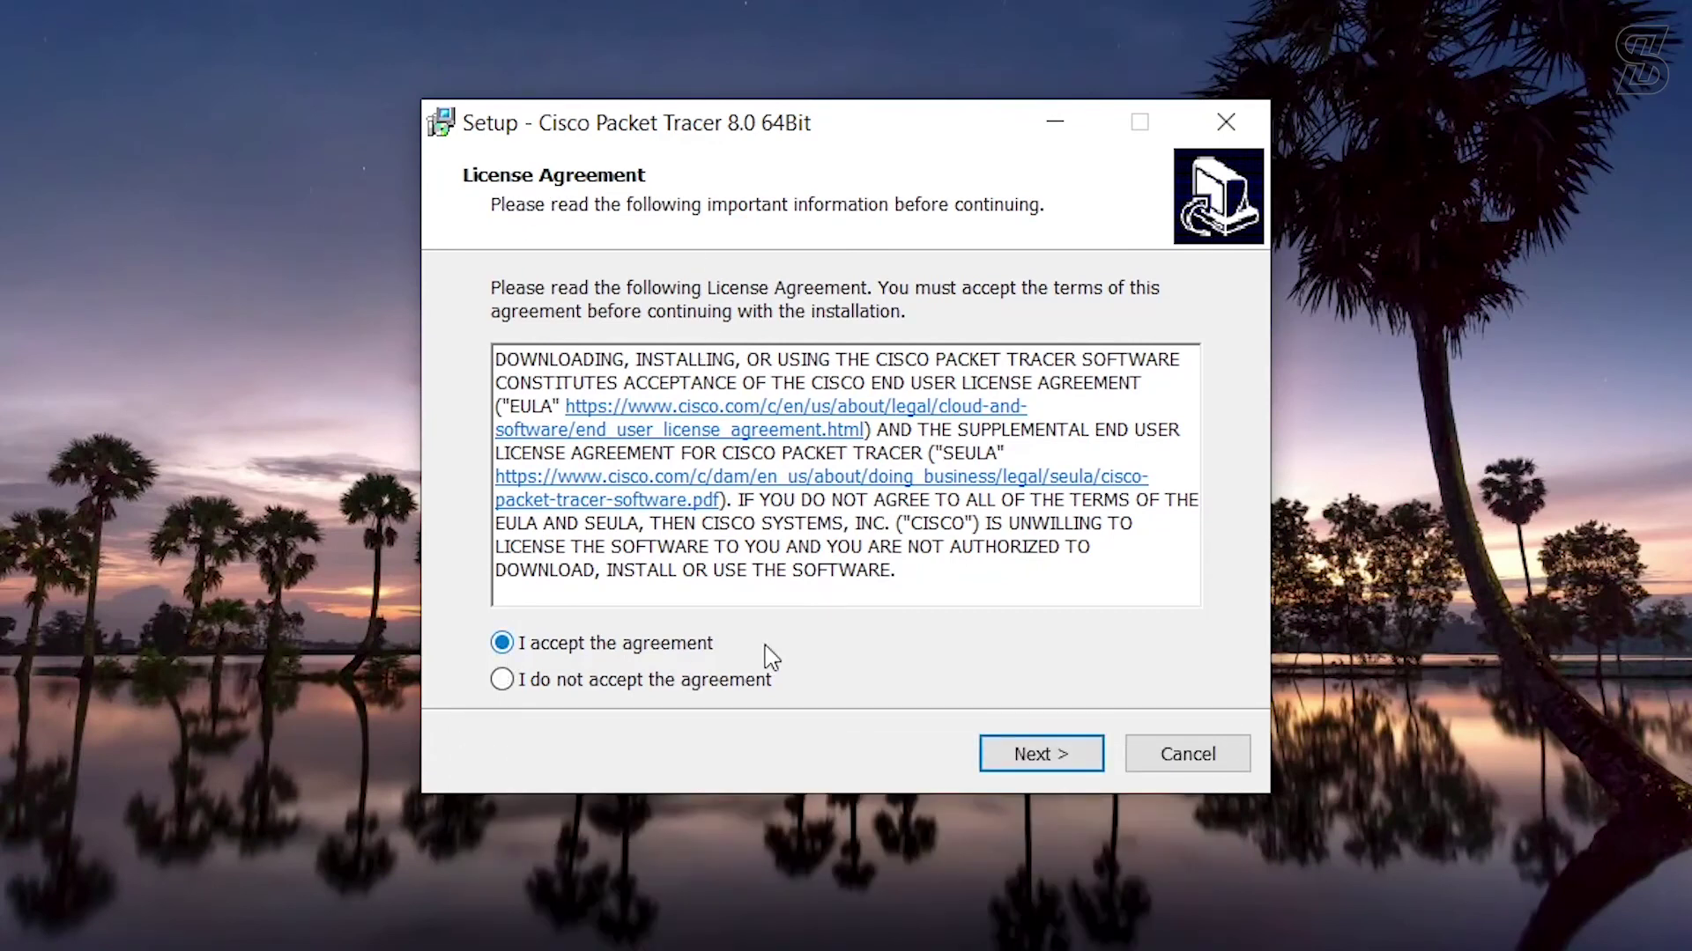
left_click(1047, 760)
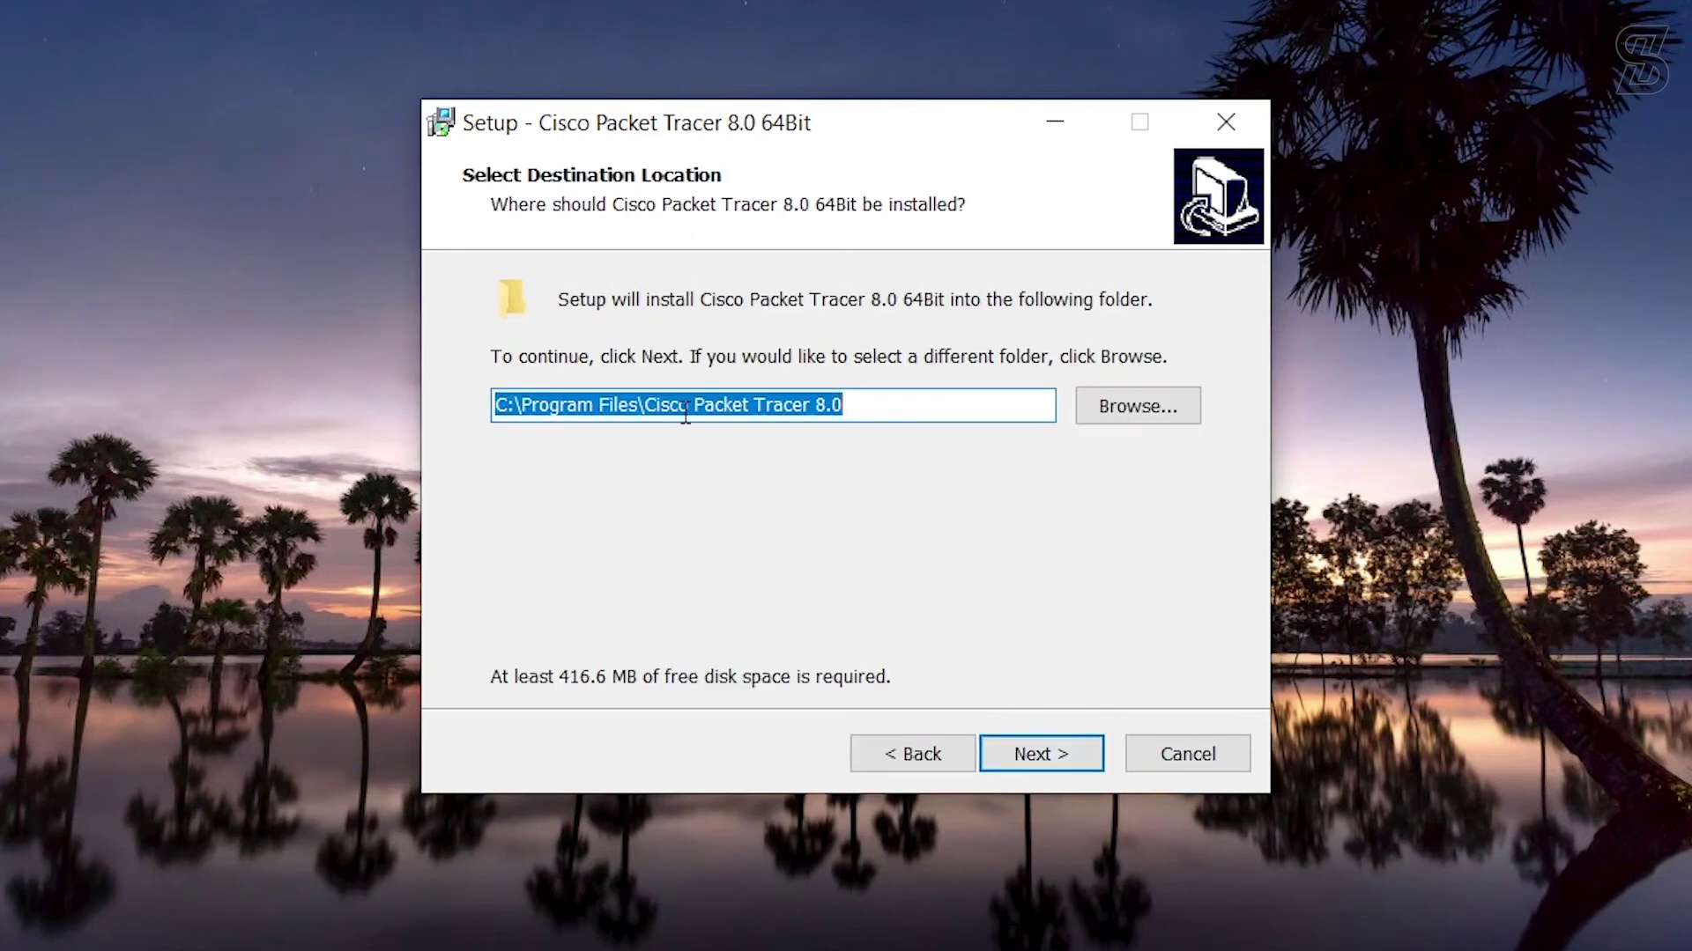
left_click(1036, 759)
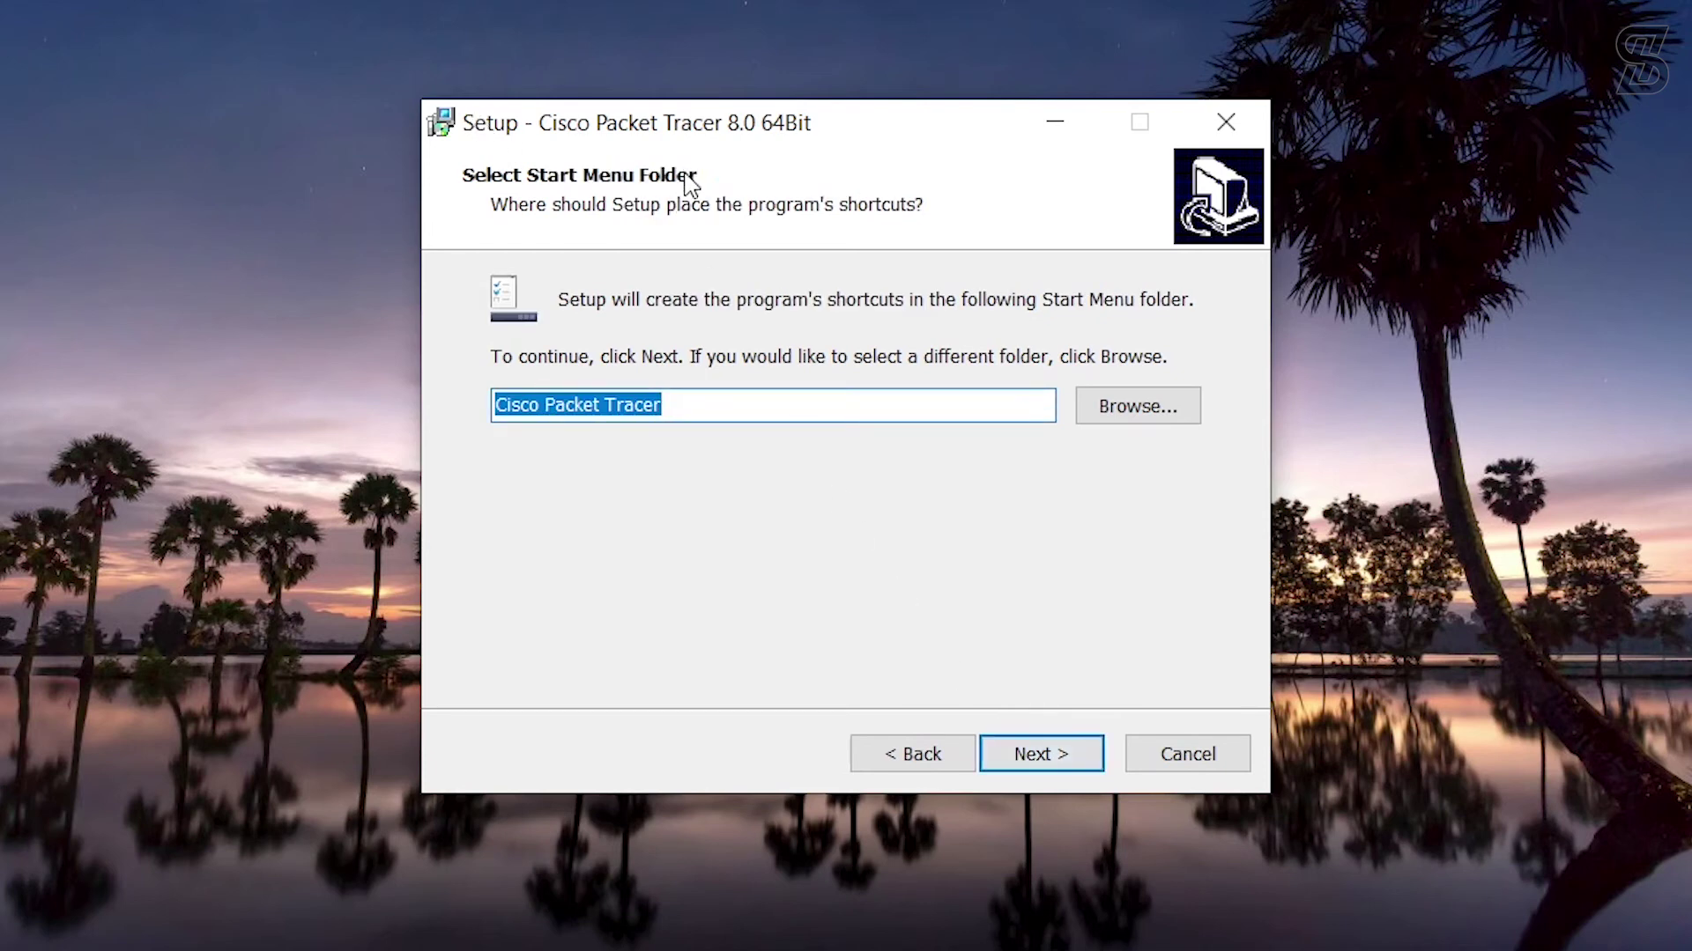
left_click(1024, 759)
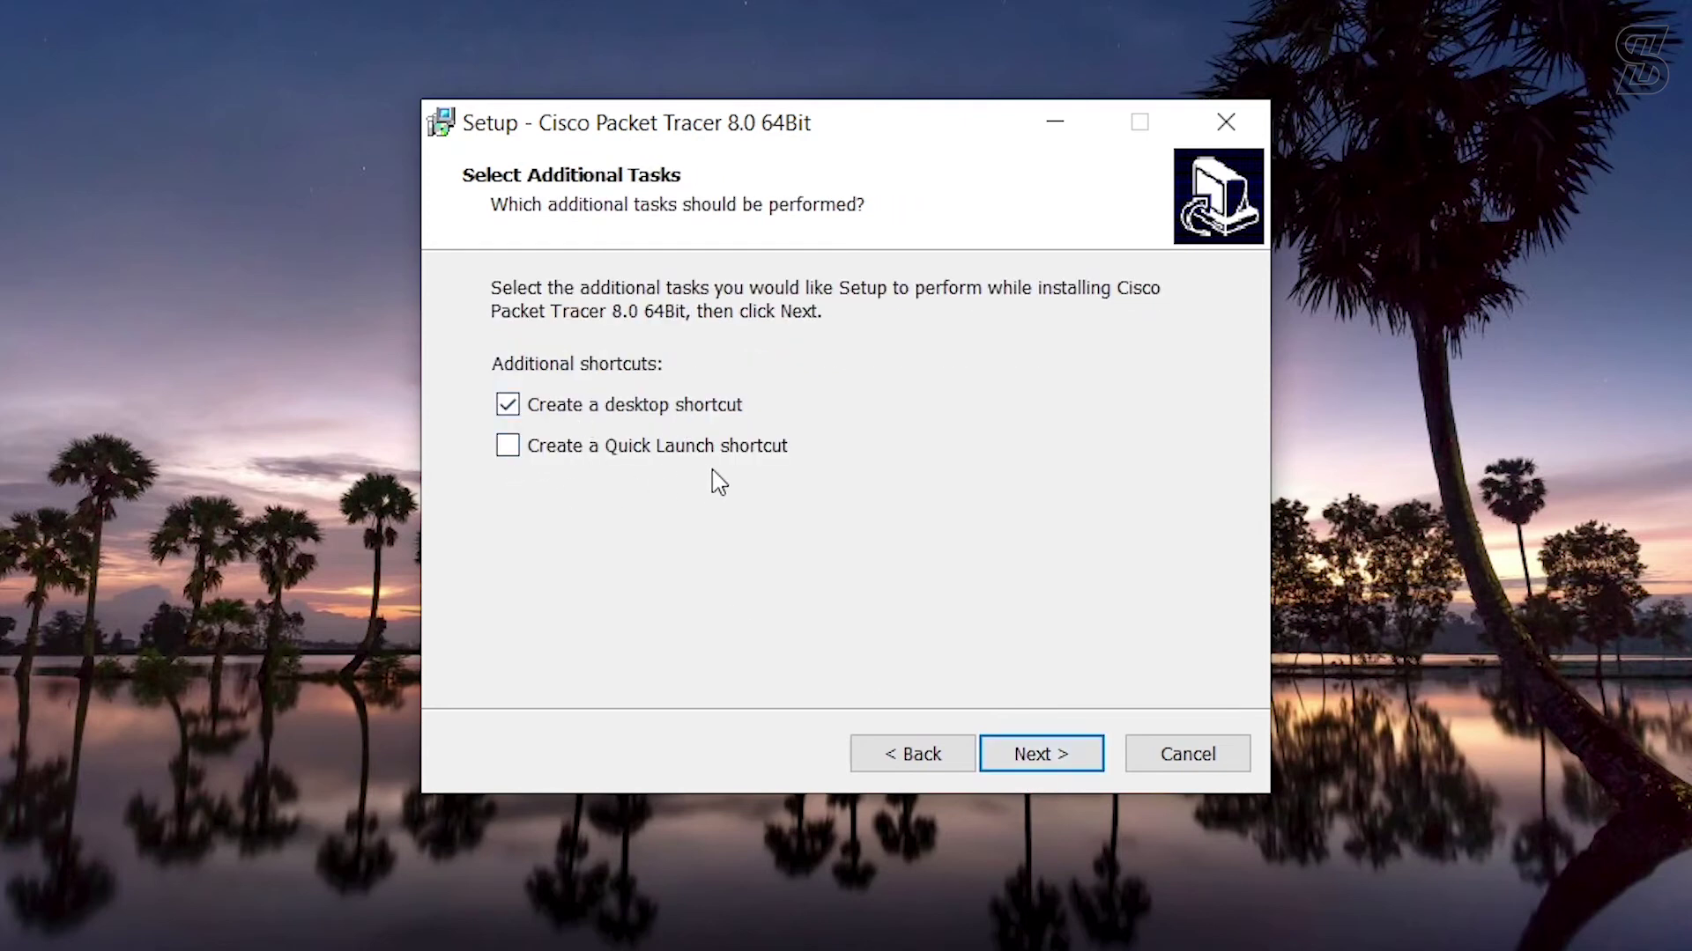
left_click(1027, 767)
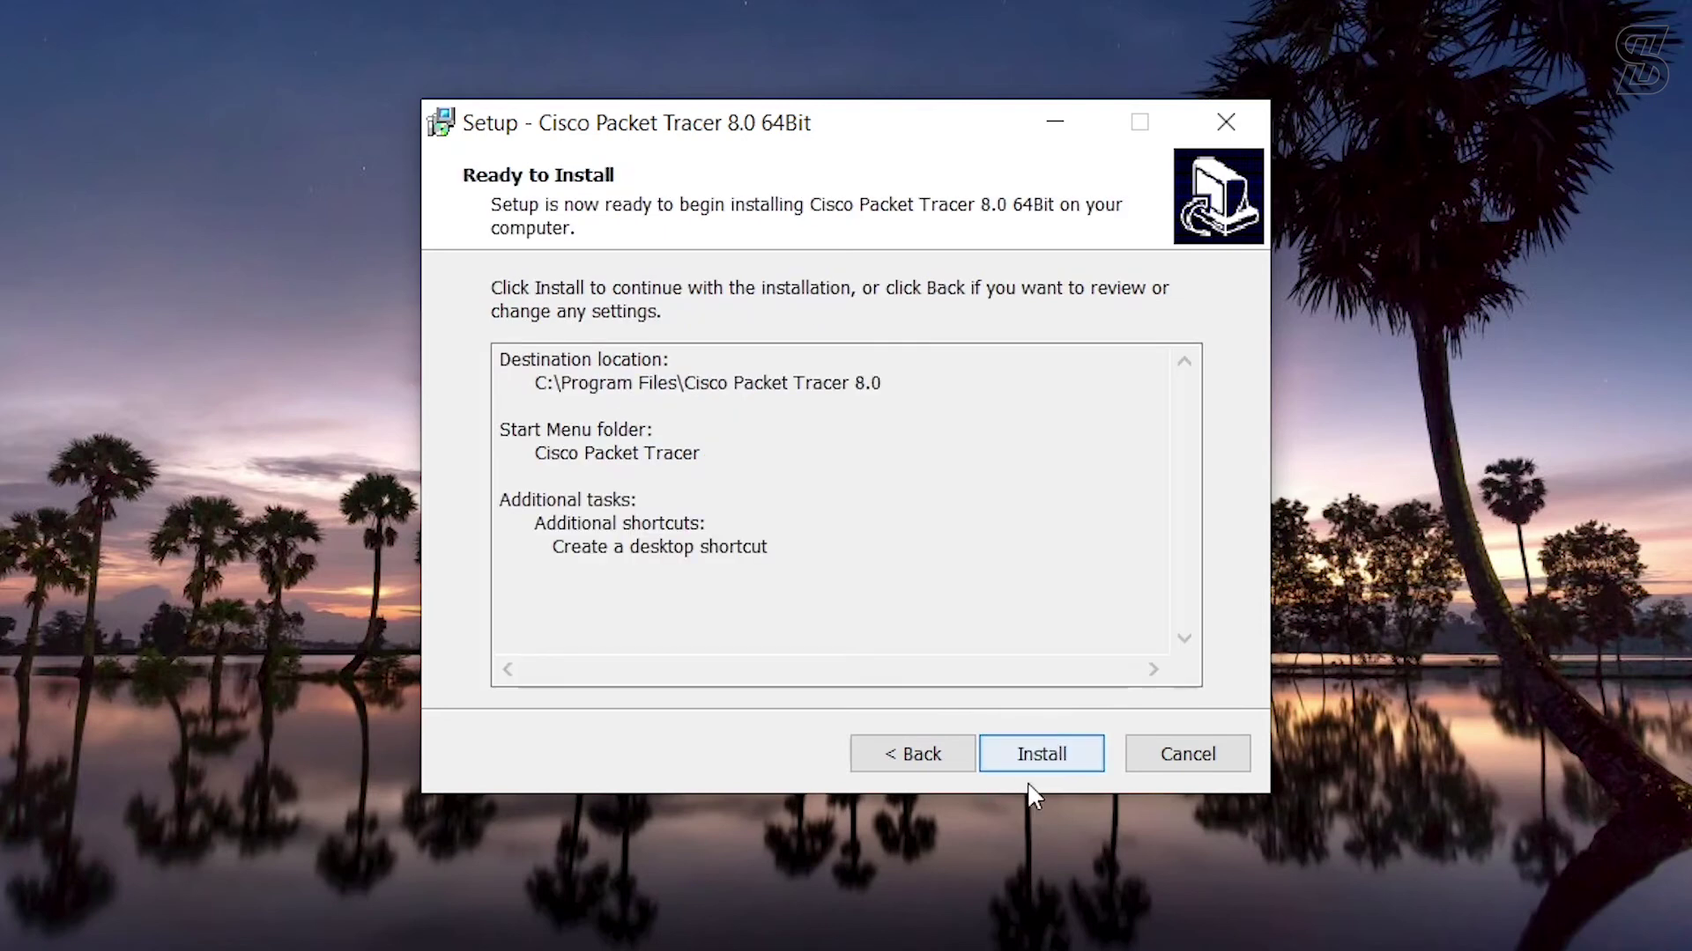
left_click(1038, 763)
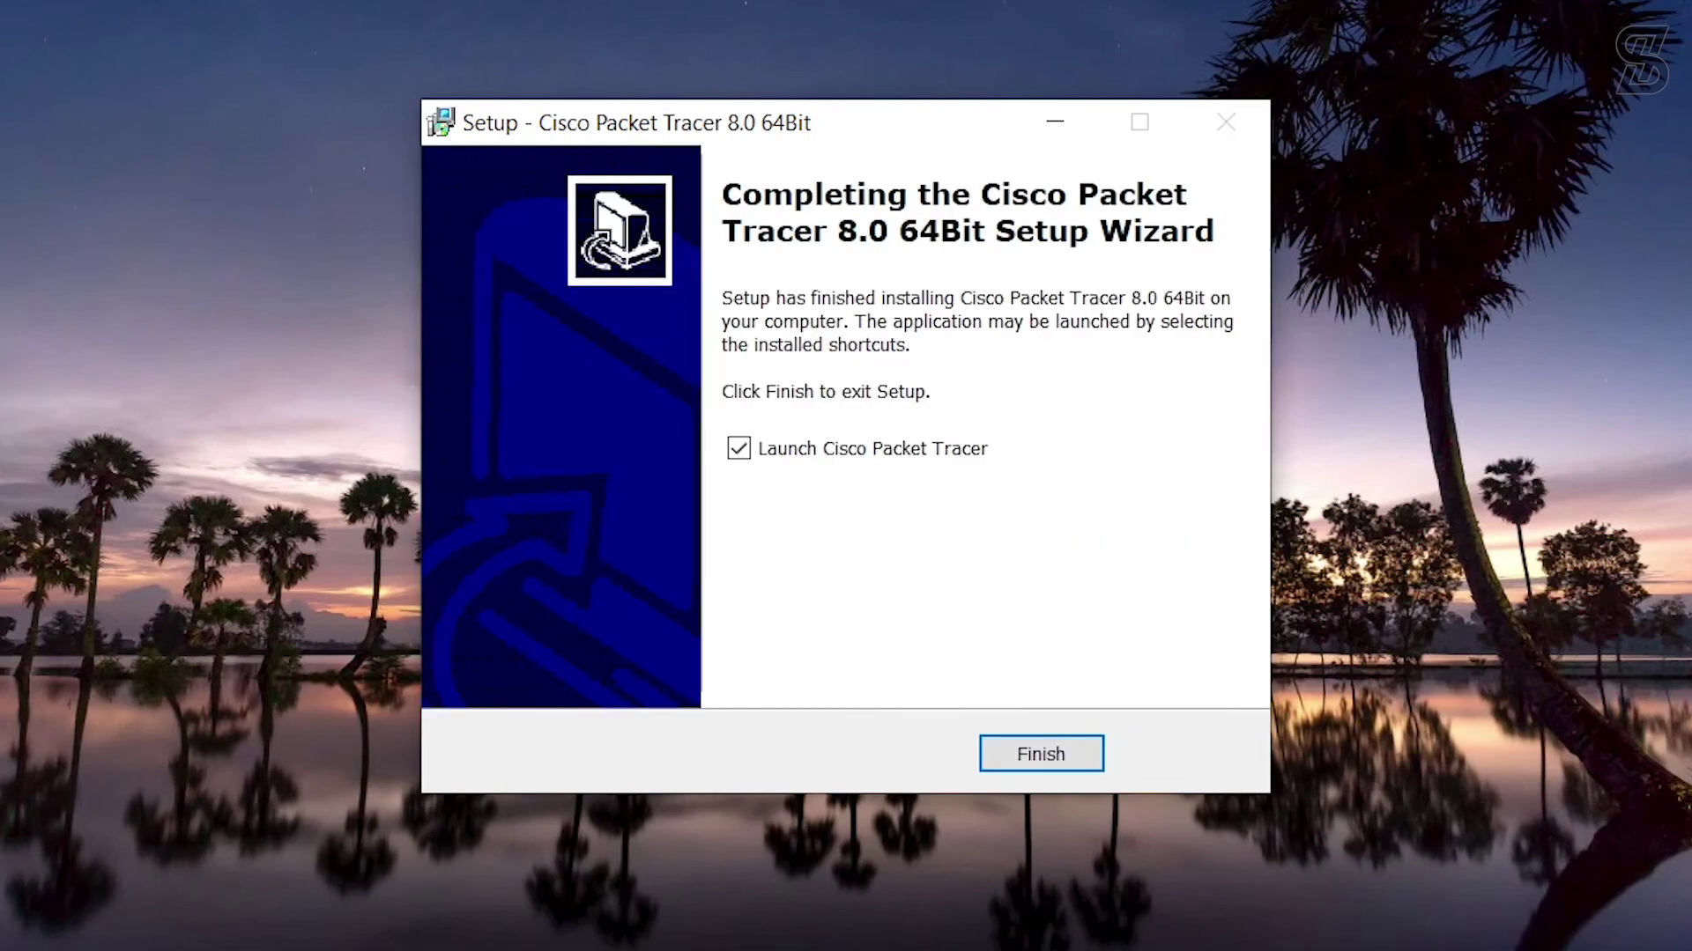
left_click(1041, 754)
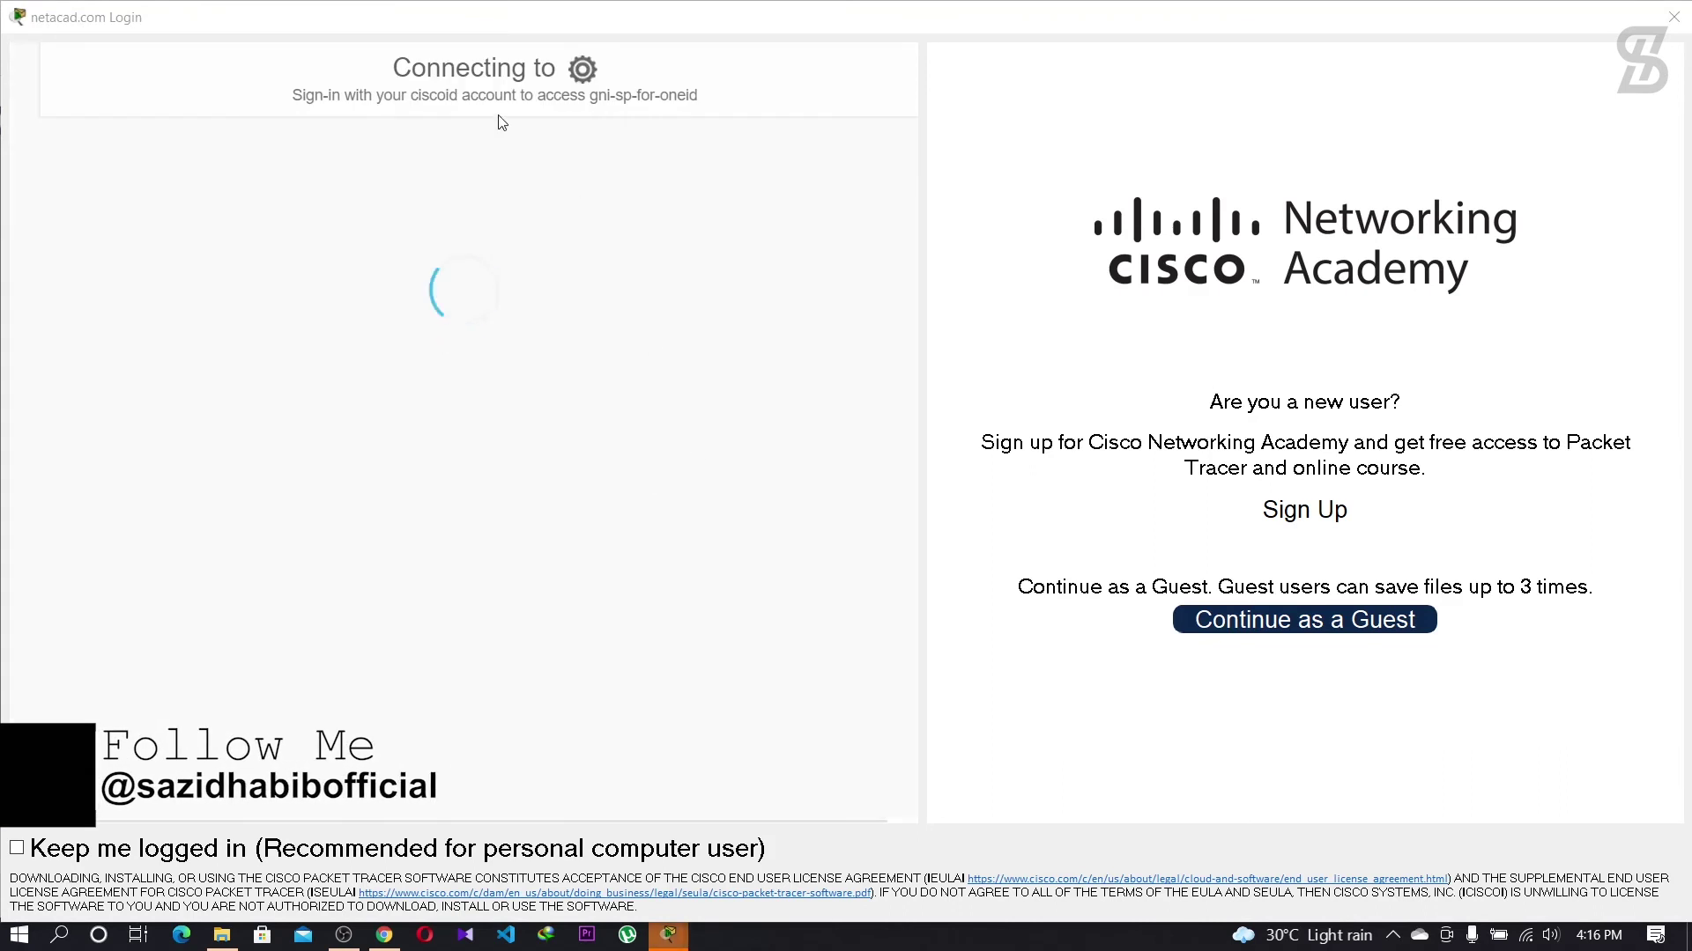
Step: Sign in to NetAcad with the account e-mail and password, keeping the session logged in
left_click(377, 495)
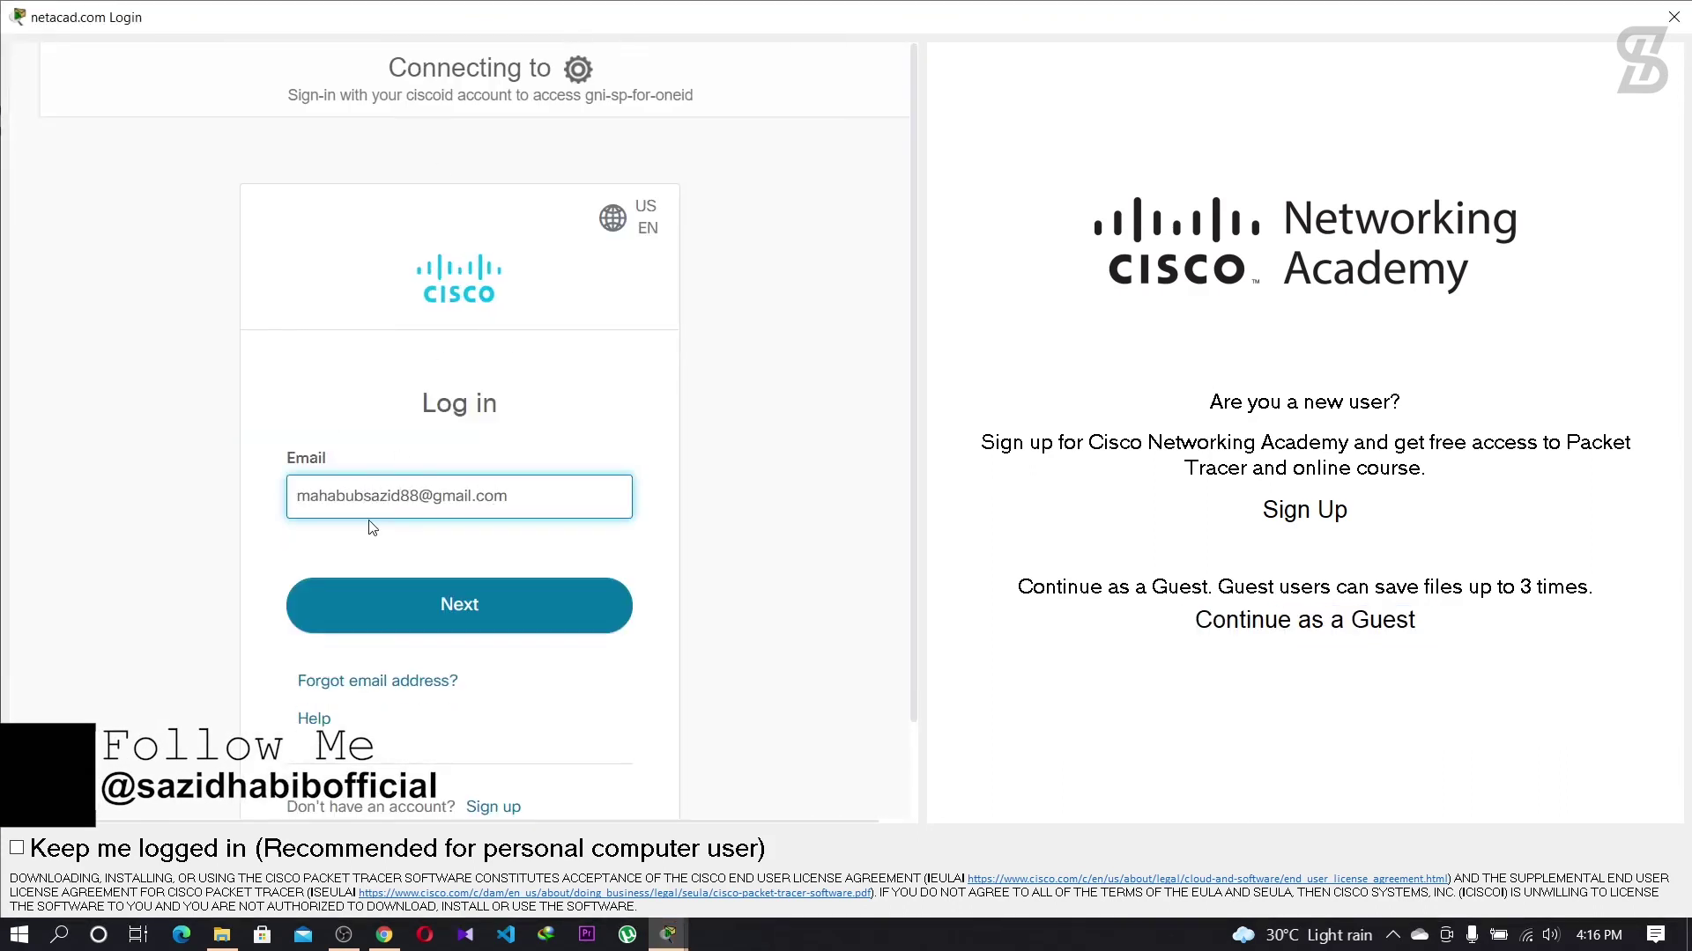
left_click(388, 608)
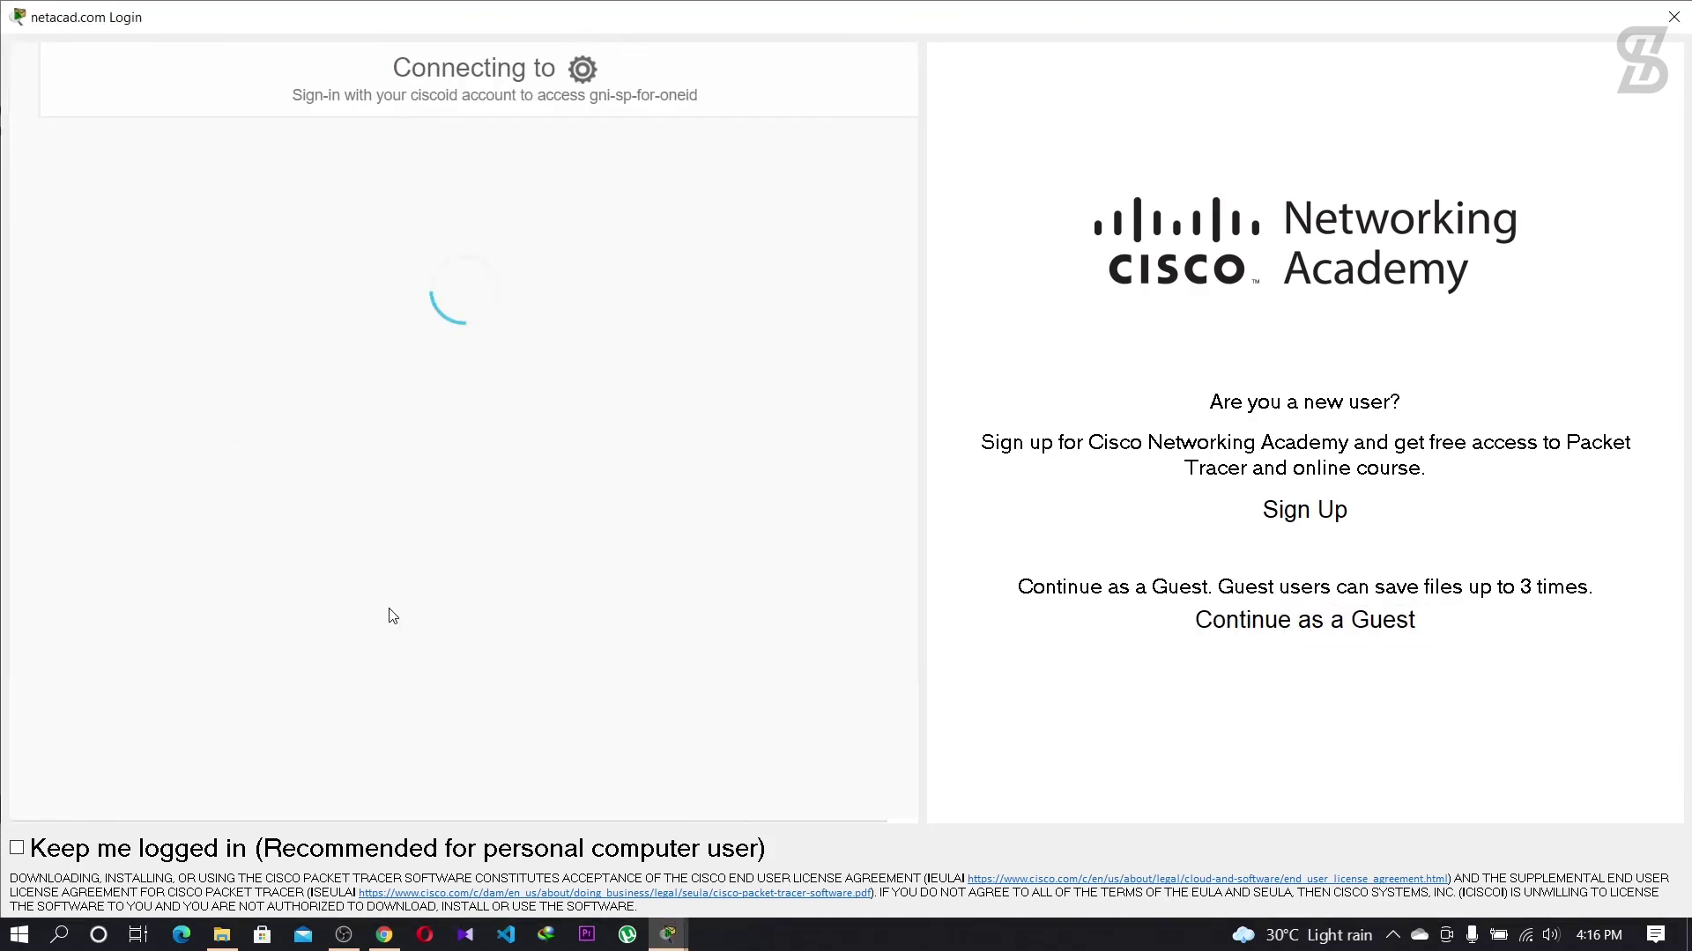
type("*********")
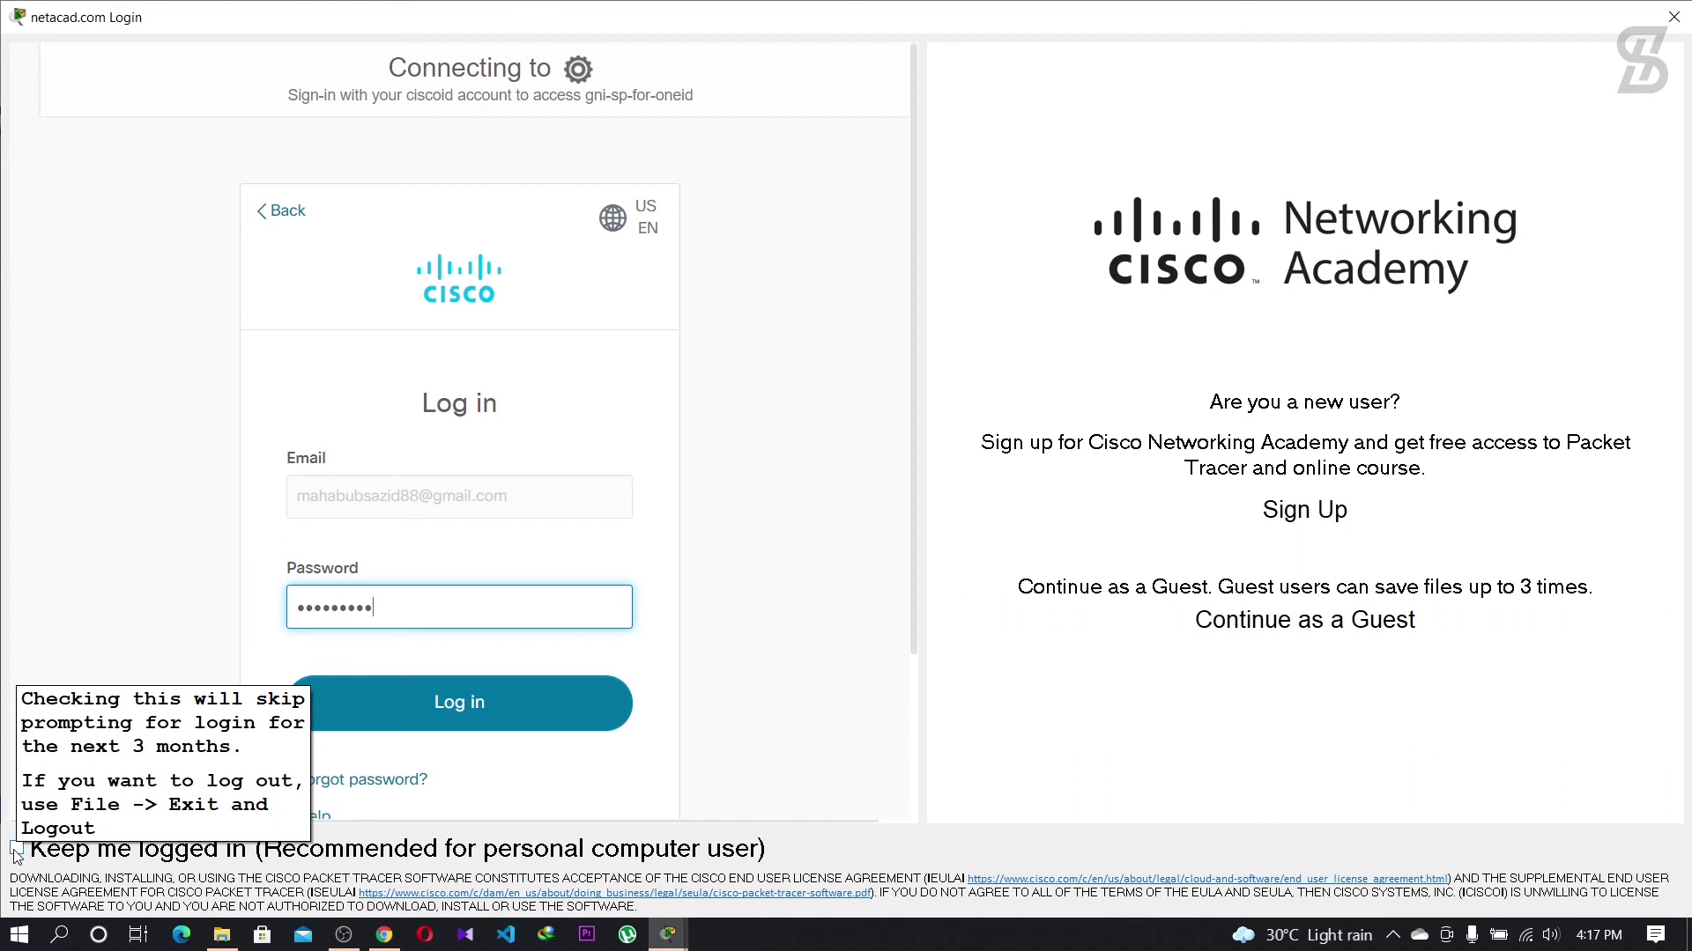
left_click(17, 849)
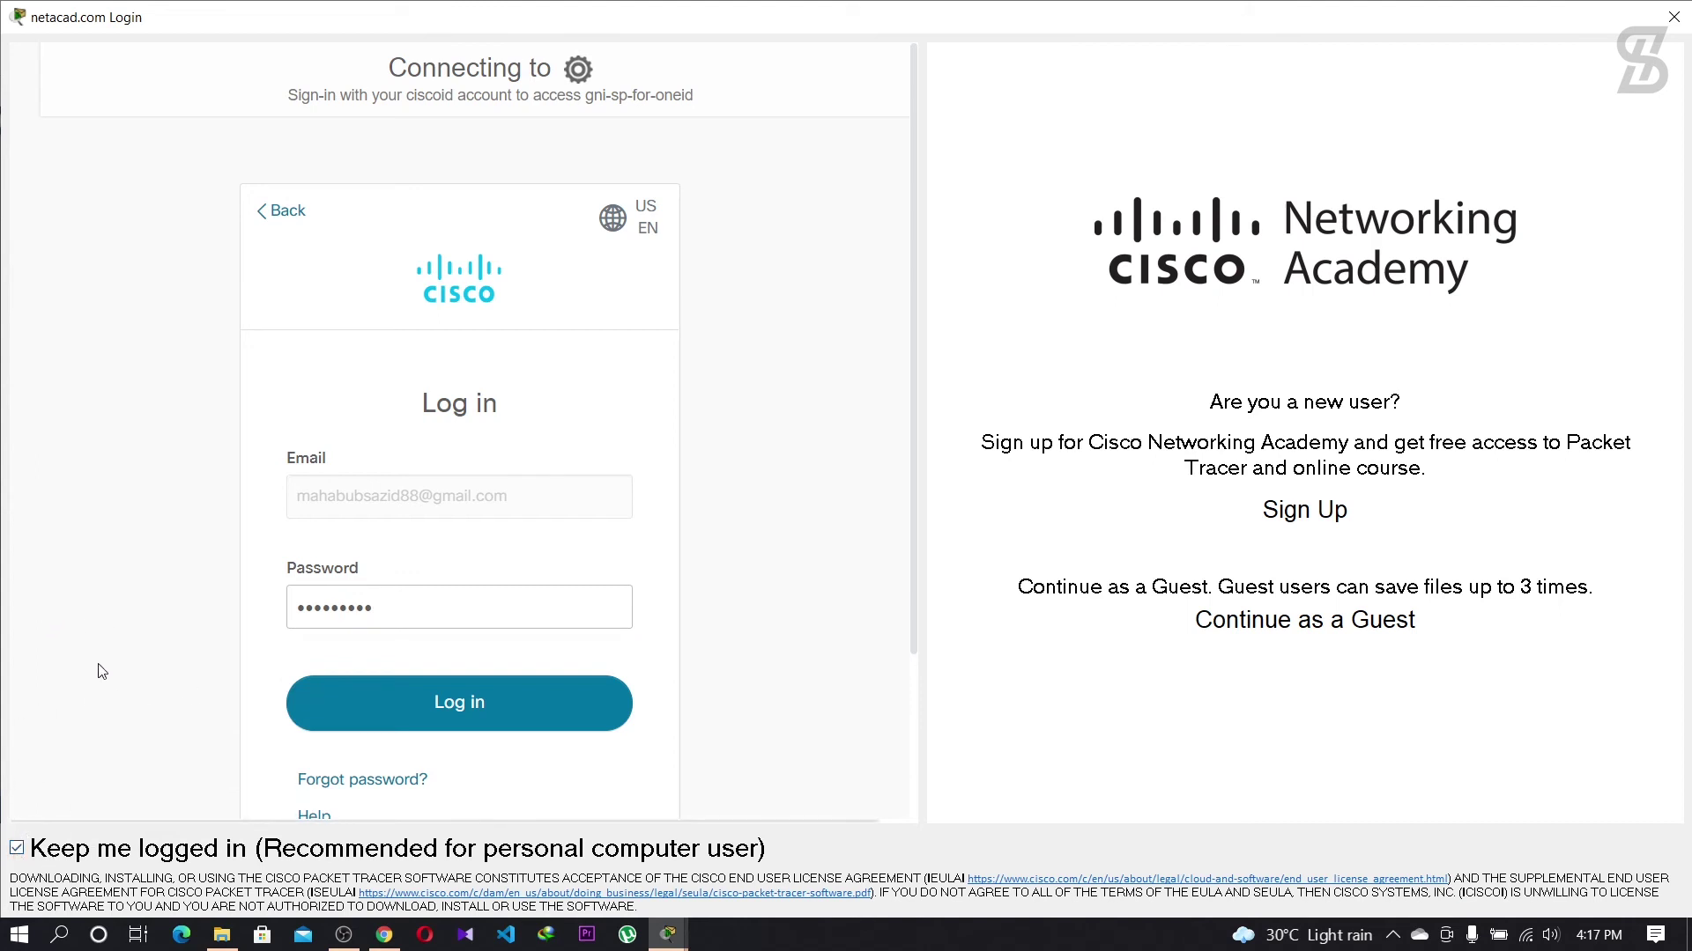
left_click(468, 702)
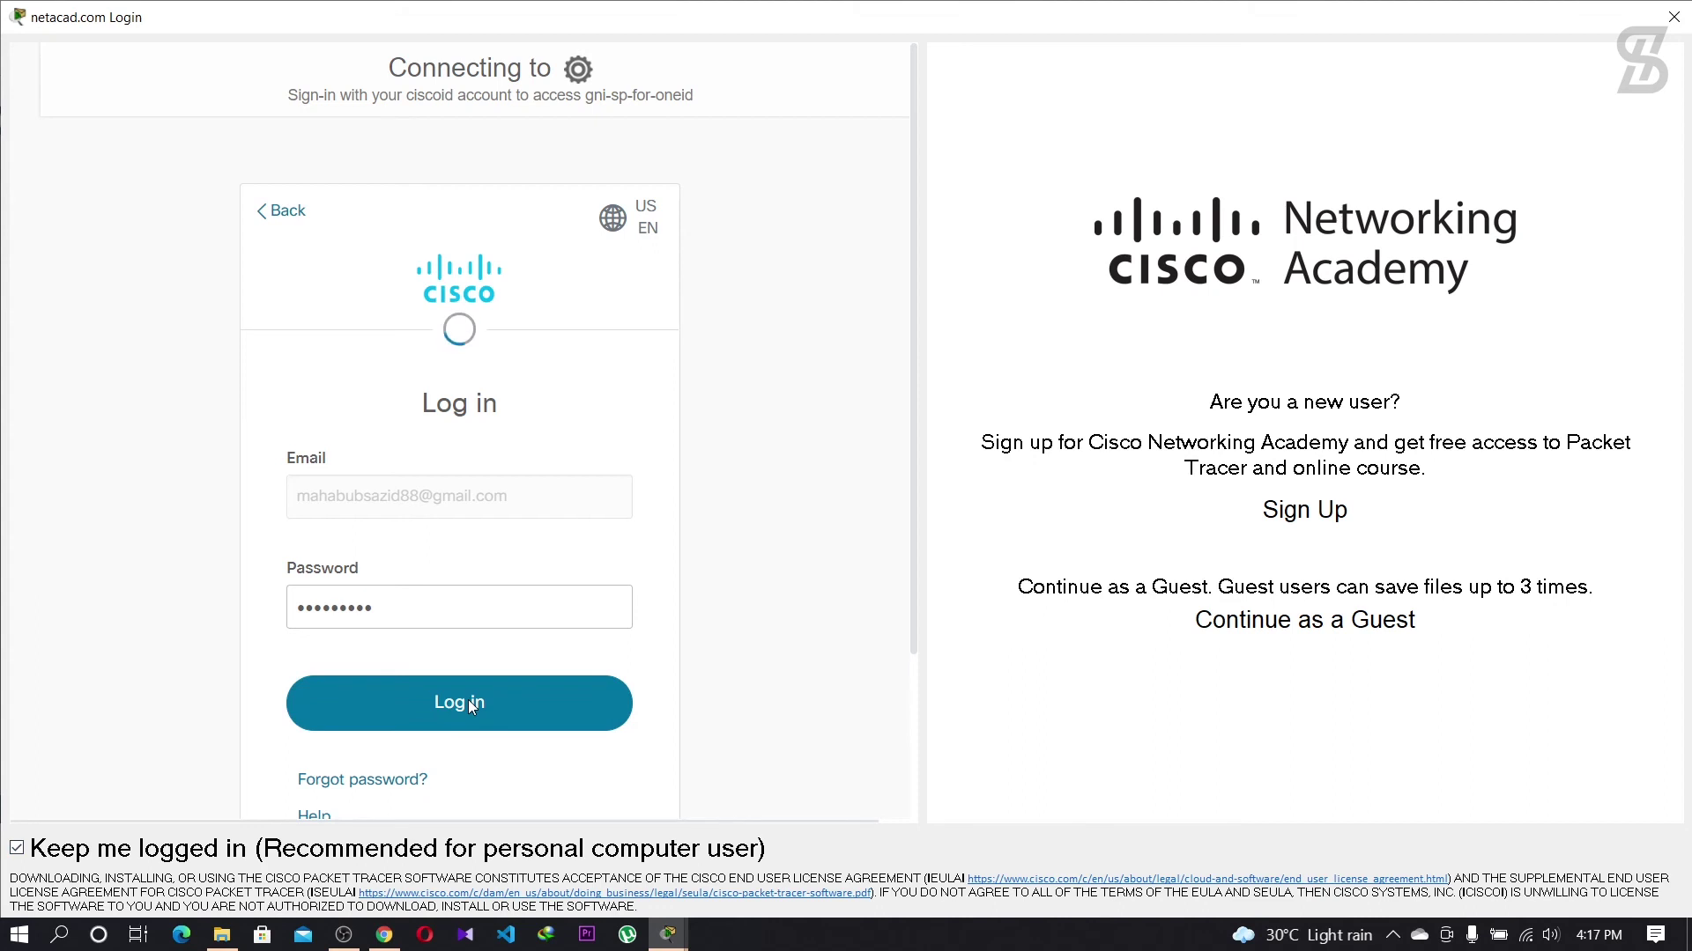